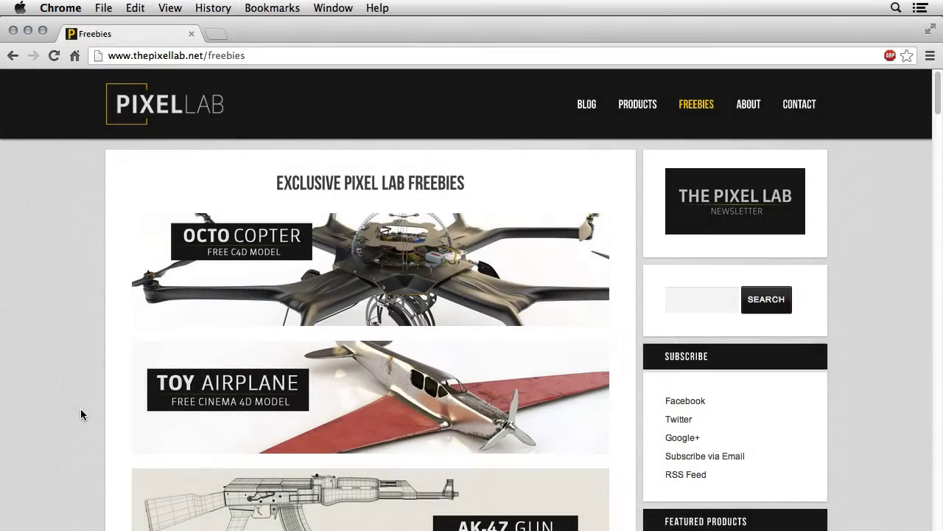
# Browse the Pixel Lab freebies page and open the Robot Pack of free C4D models
pyautogui.scroll(-20, 81, 409)
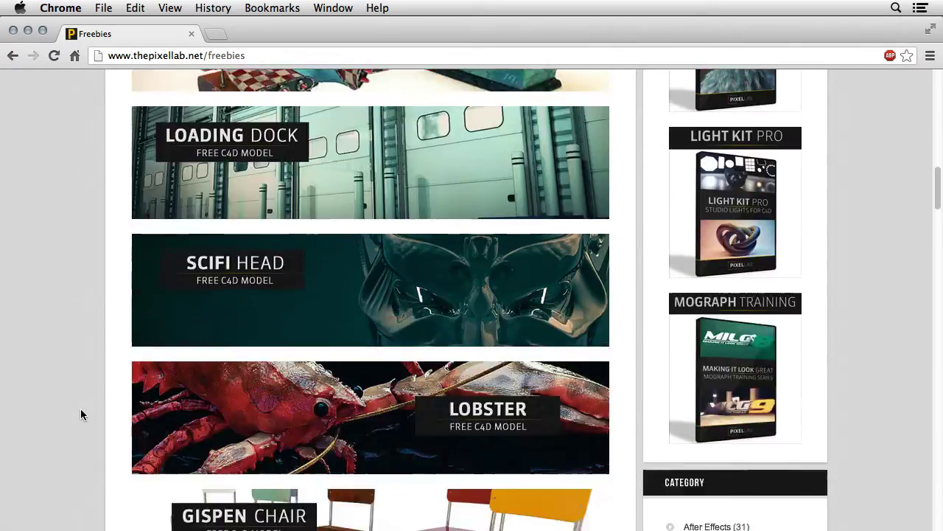
pyautogui.scroll(-20, 80, 409)
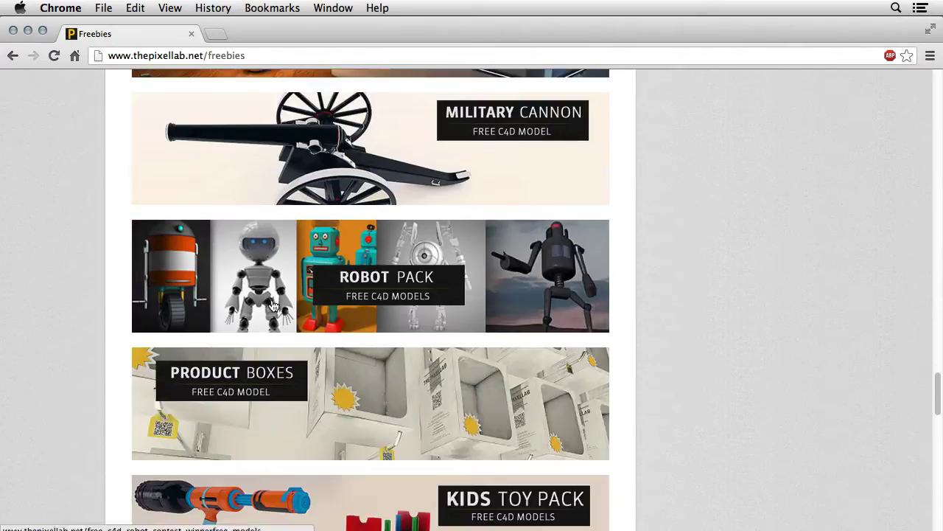
pyautogui.click(272, 306)
pyautogui.scroll(-5, 61, 337)
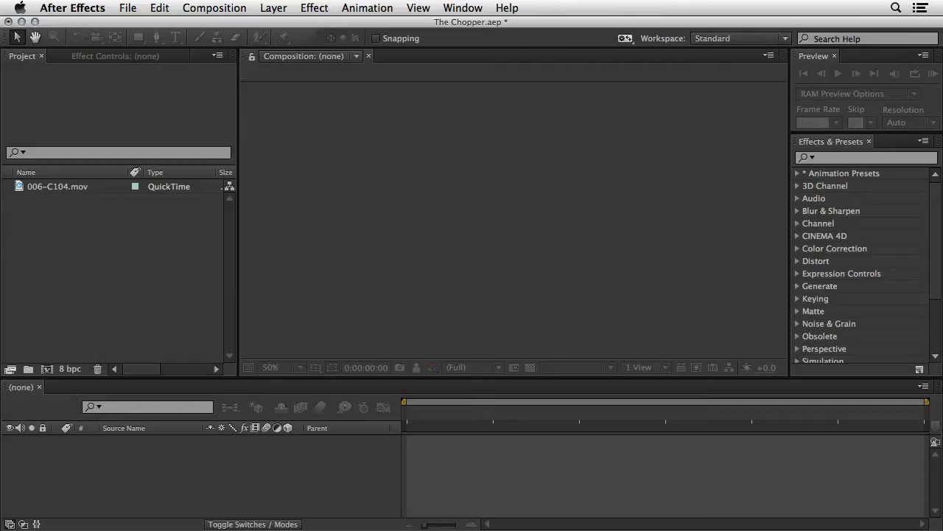
# In After Effects, create a composition from 006-C104.mov and name it The Chopper
pyautogui.click(26, 187)
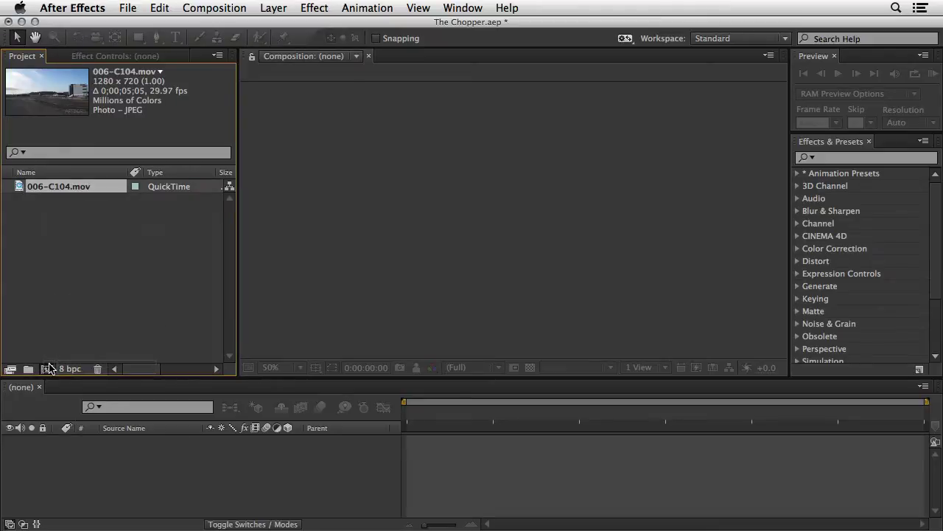
pyautogui.click(47, 368)
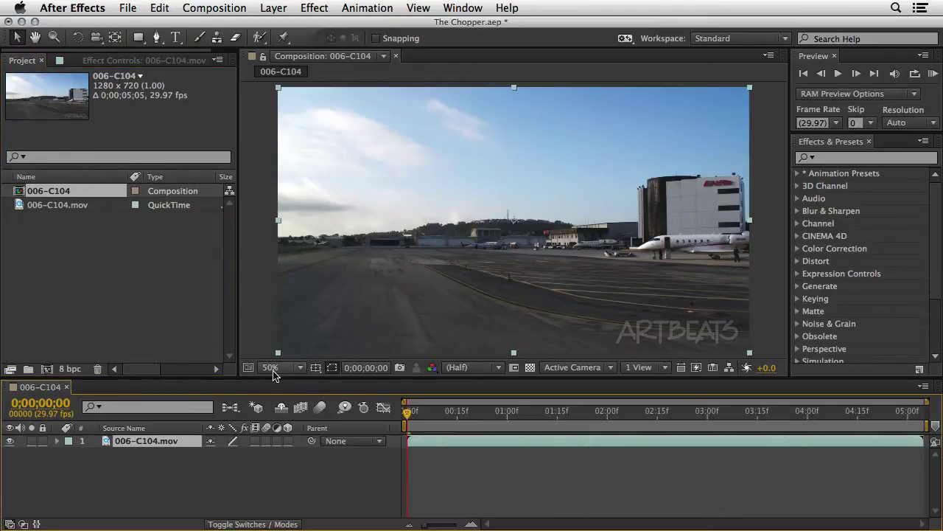
pyautogui.press('super+k')
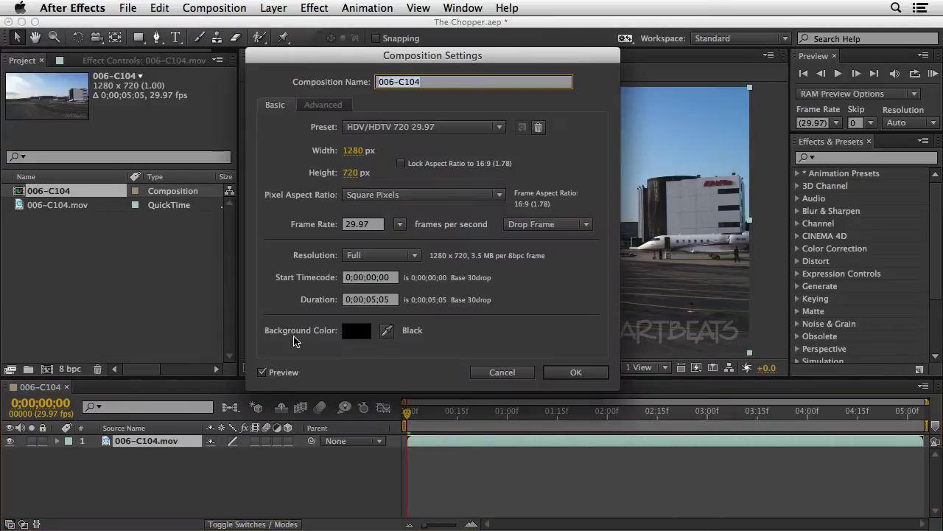
pyautogui.write('The Chopper')
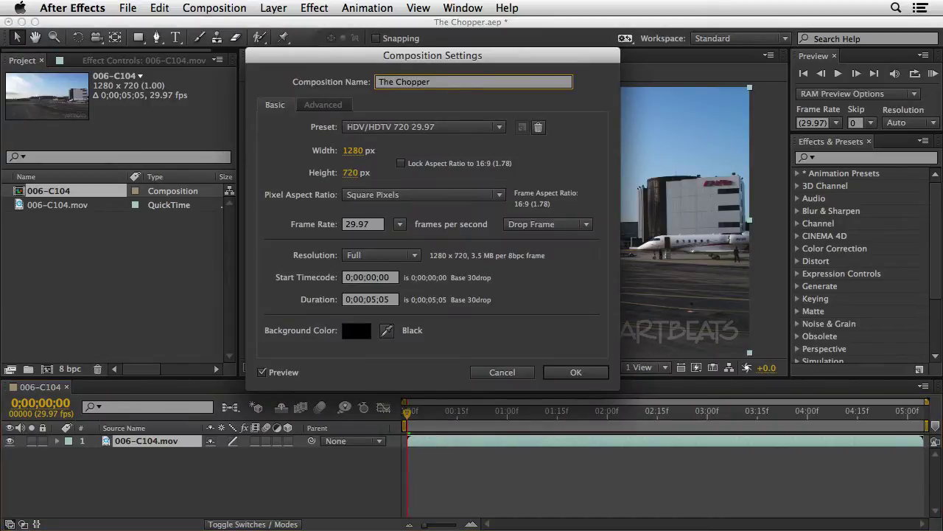
pyautogui.press('Return')
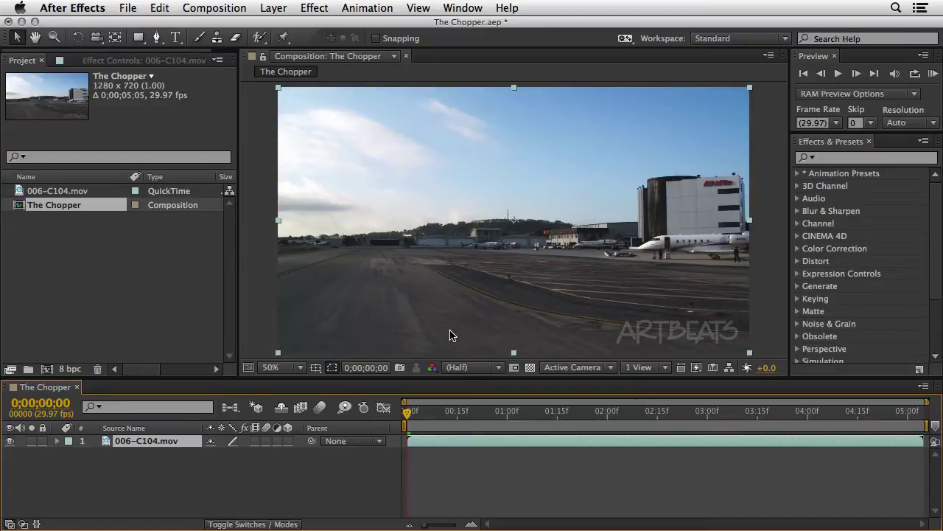
# Run Track Camera on the 006-C104.mov layer and scrub through the clip to review the solved track points
pyautogui.click(367, 8)
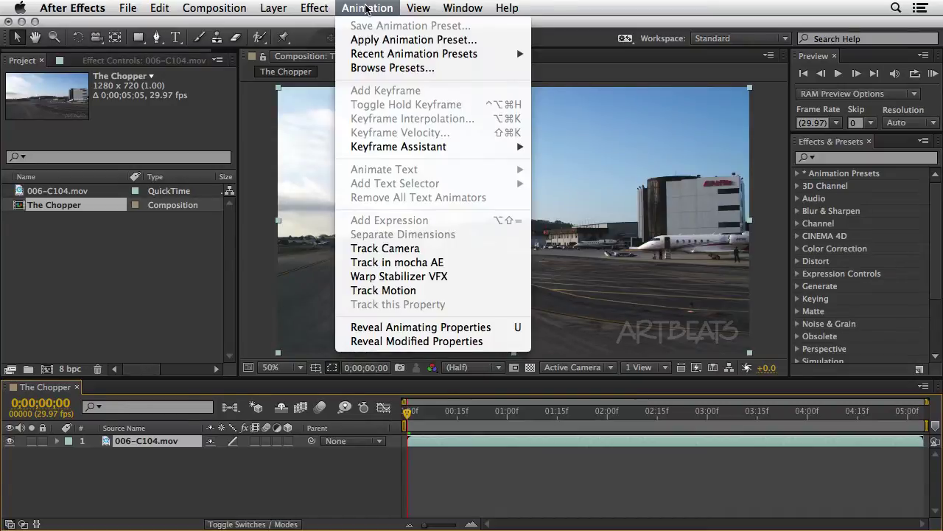
pyautogui.click(376, 248)
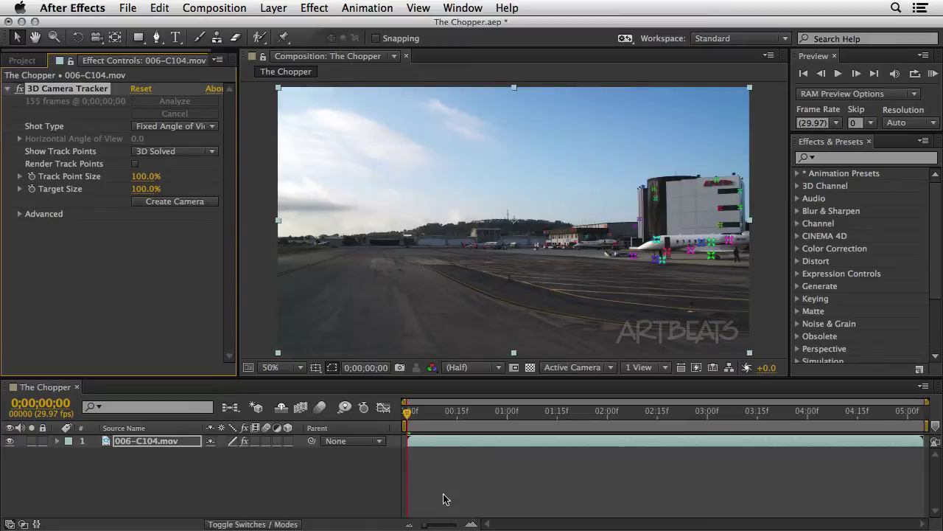
pyautogui.moveTo(407, 414); pyautogui.dragTo(818, 419)
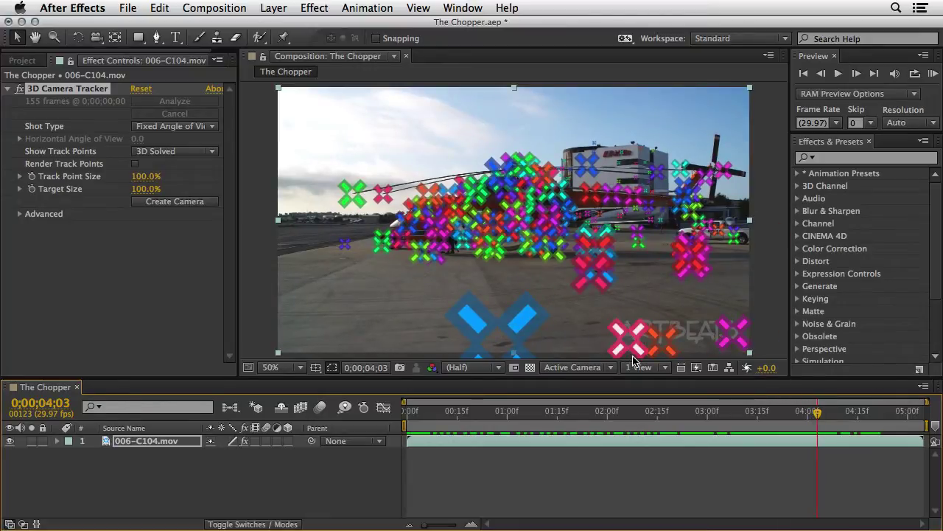
pyautogui.click(658, 352)
pyautogui.moveTo(817, 420); pyautogui.dragTo(658, 424)
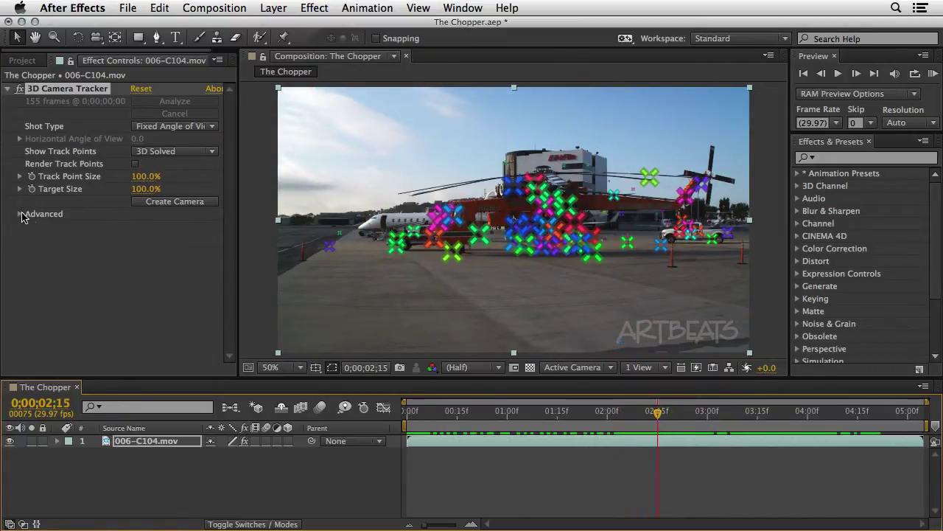
# Reveal the 3D Camera Tracker's Advanced settings and remove the stray track points on the ARTBEATS watermark around 0;00;02;18
pyautogui.click(20, 214)
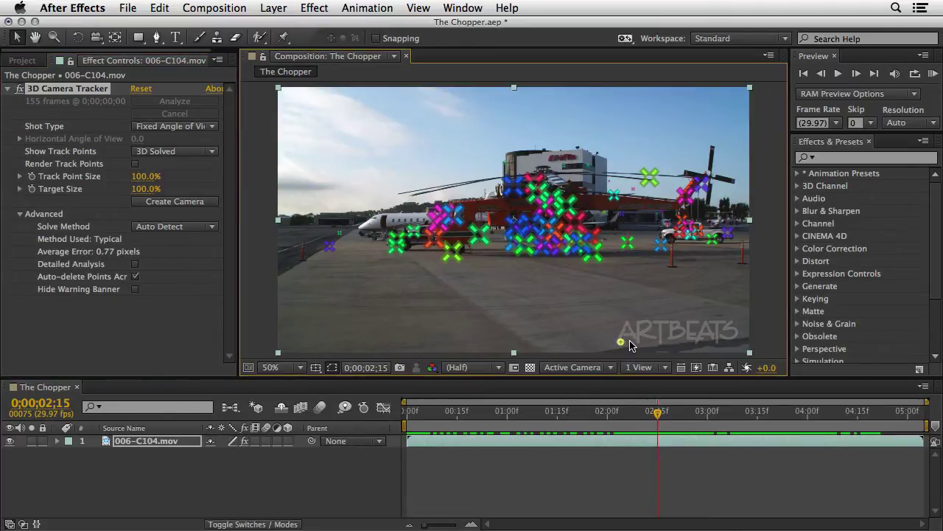
pyautogui.click(675, 411)
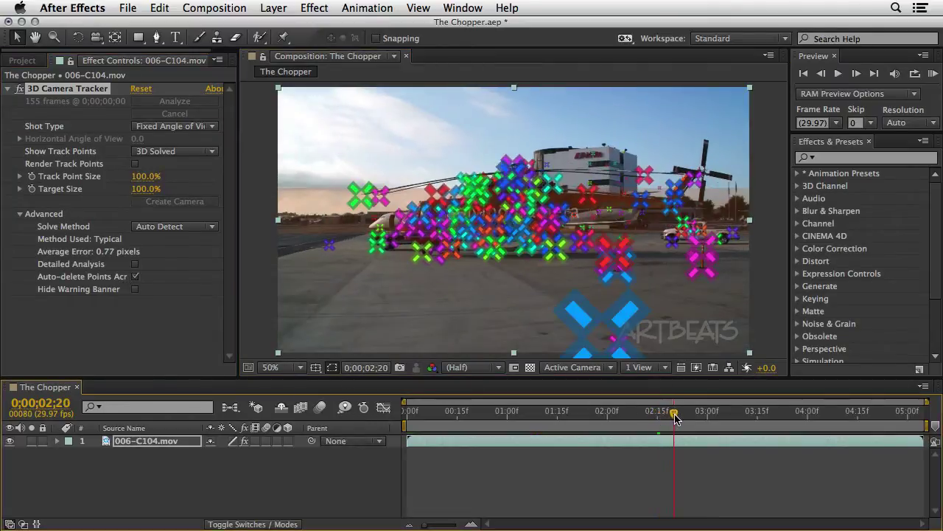
pyautogui.moveTo(675, 417); pyautogui.dragTo(667, 417)
pyautogui.click(619, 341)
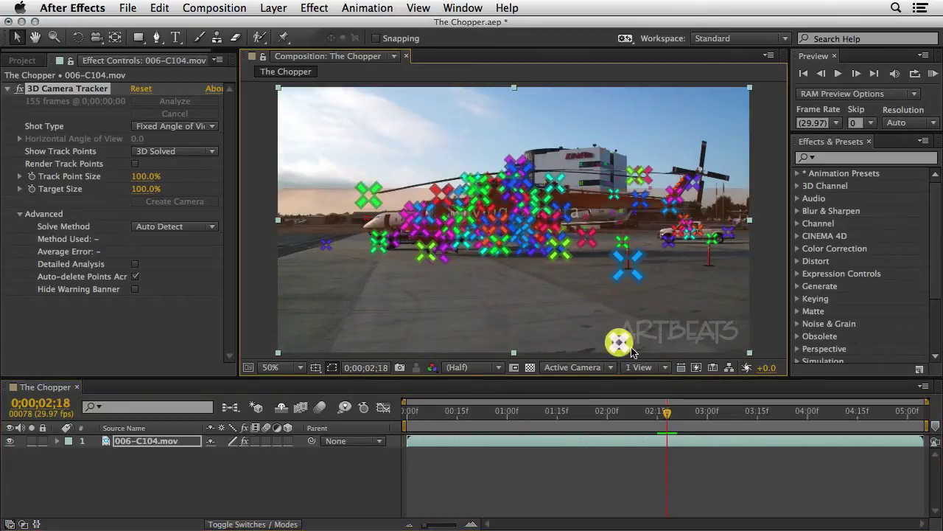
# Delete the remaining track points over the ARTBEATS watermark elsewhere in the clip and save the project
pyautogui.moveTo(667, 417); pyautogui.dragTo(816, 417)
pyautogui.moveTo(763, 295); pyautogui.dragTo(615, 361)
pyautogui.press('Delete')
pyautogui.moveTo(824, 418); pyautogui.dragTo(462, 421)
pyautogui.click(634, 332)
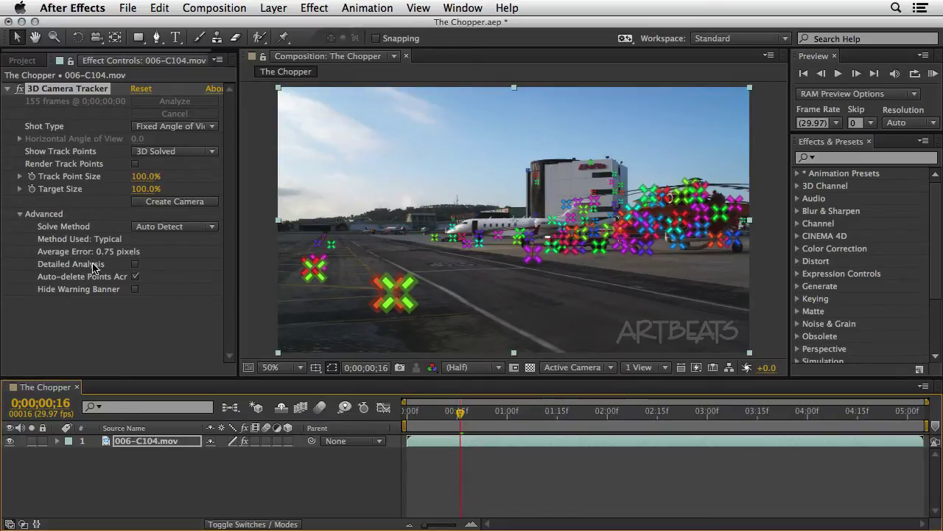
pyautogui.press('super+s')
# At 0;00;01;13, set Track Point Size to 43% and define the ground plane and origin from five track points on the tarmac
pyautogui.moveTo(459, 414); pyautogui.dragTo(551, 419)
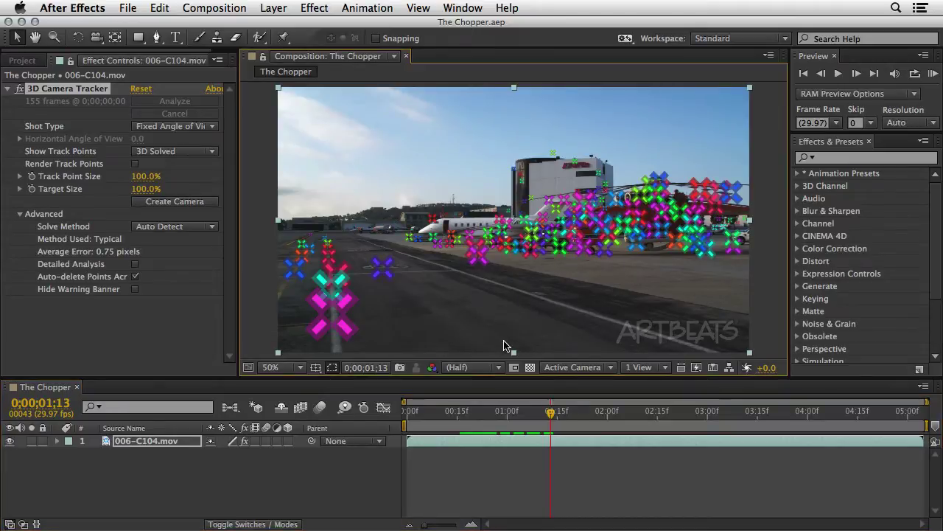
pyautogui.moveTo(341, 263)
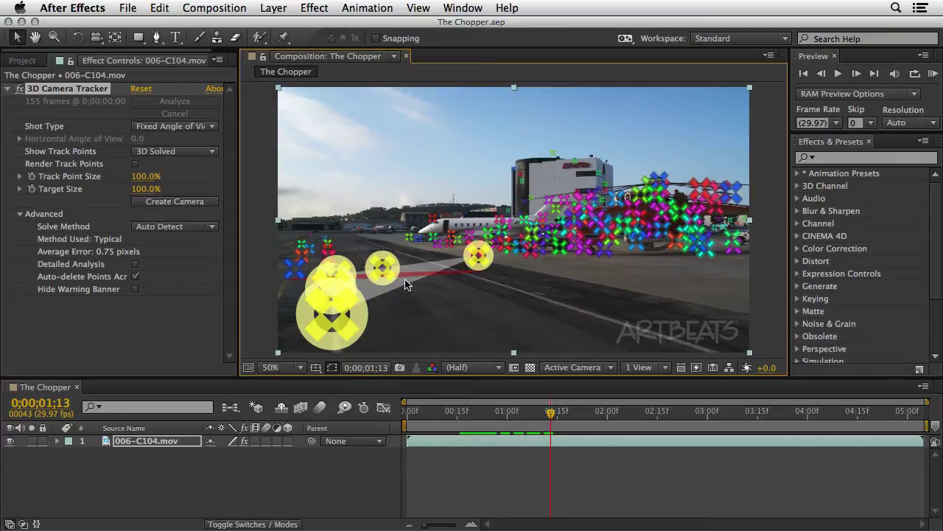
pyautogui.click(193, 210)
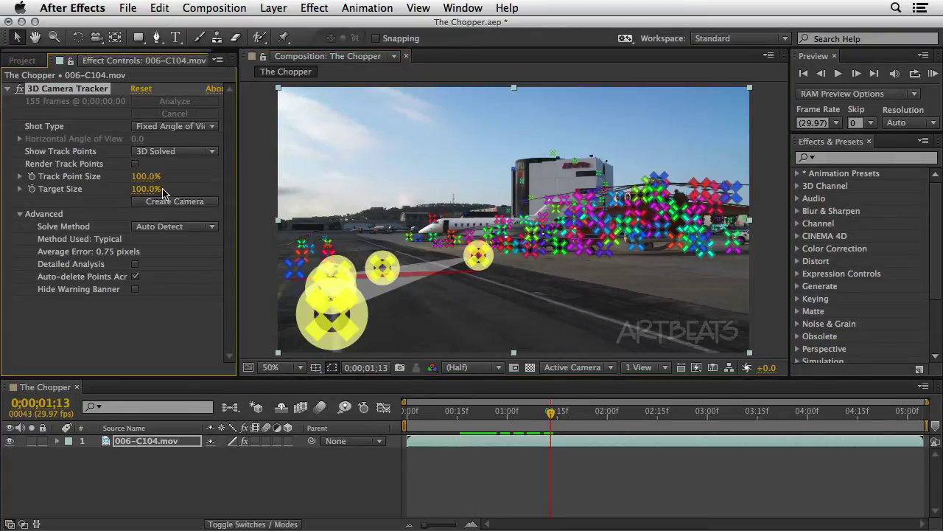
pyautogui.moveTo(156, 178); pyautogui.dragTo(115, 185)
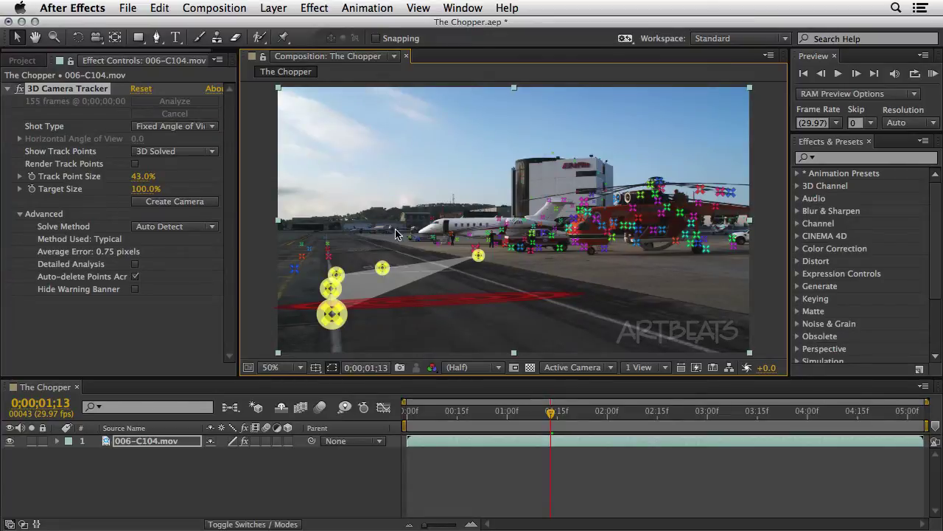
pyautogui.rightClick(431, 303)
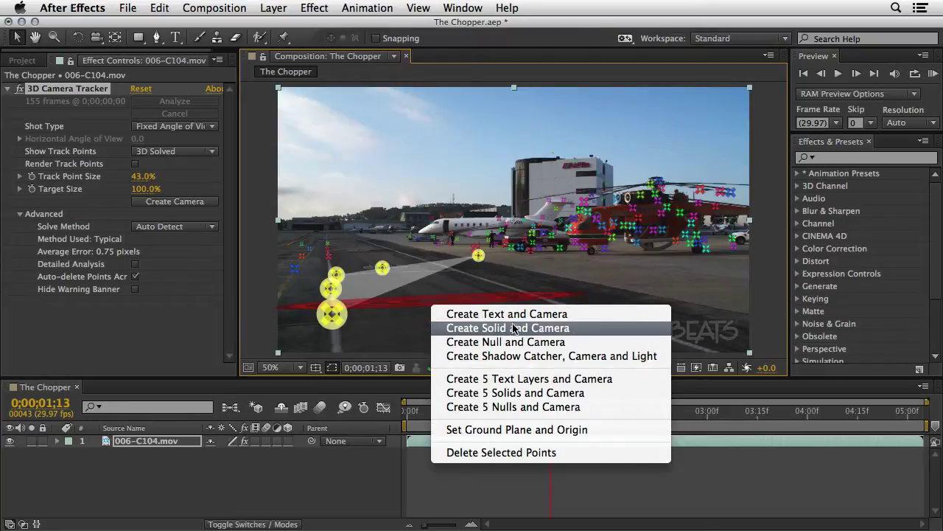
pyautogui.click(527, 432)
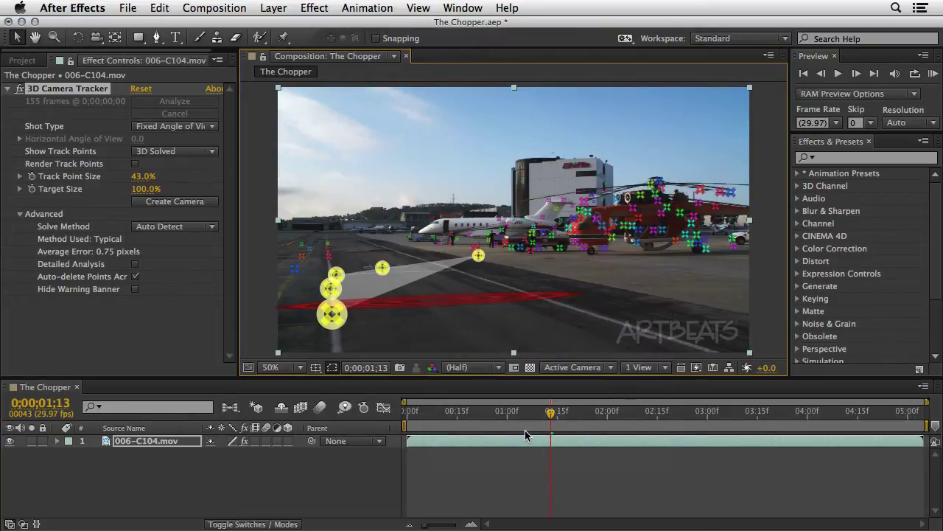
# Create a text layer and camera from the selected ground points, plus a shadow catcher and light
pyautogui.rightClick(432, 305)
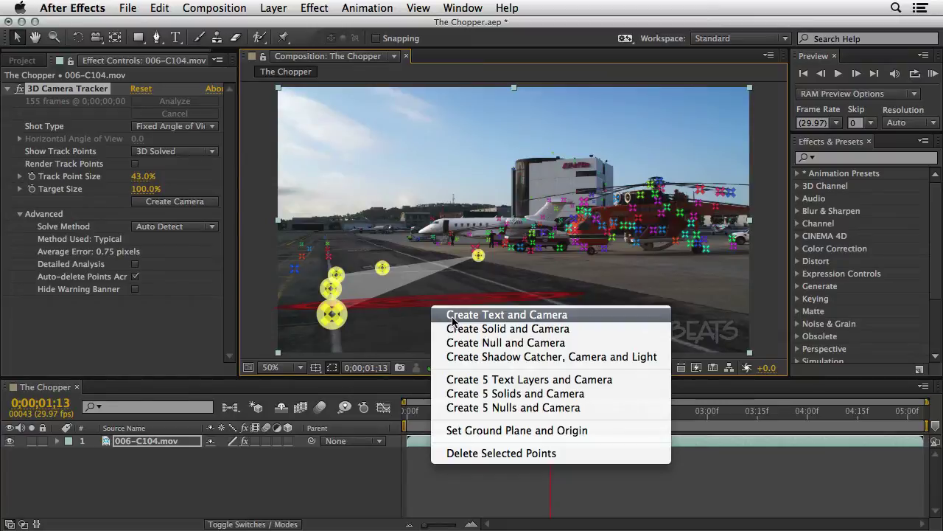
pyautogui.click(452, 317)
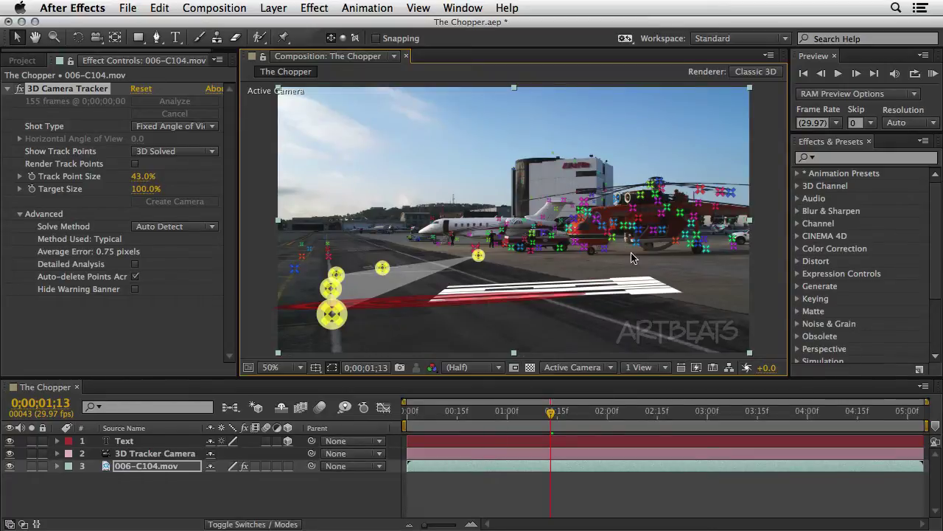
pyautogui.rightClick(431, 303)
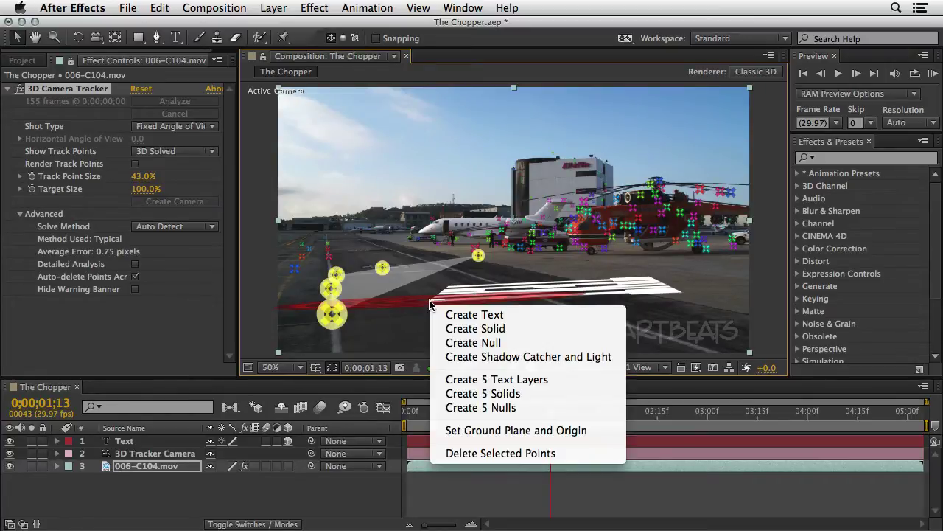
pyautogui.click(480, 357)
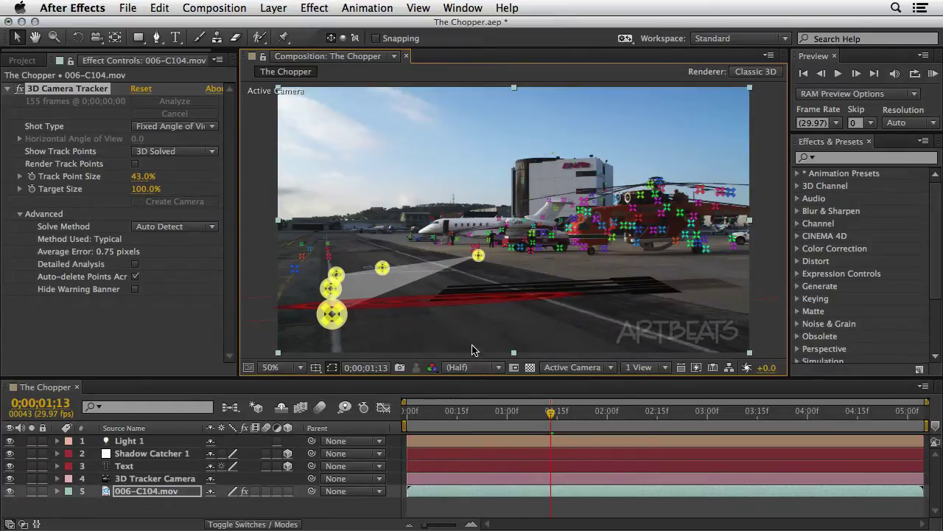
# Expand the Text layer's transform properties and set its X Orientation to 0°
pyautogui.click(135, 468)
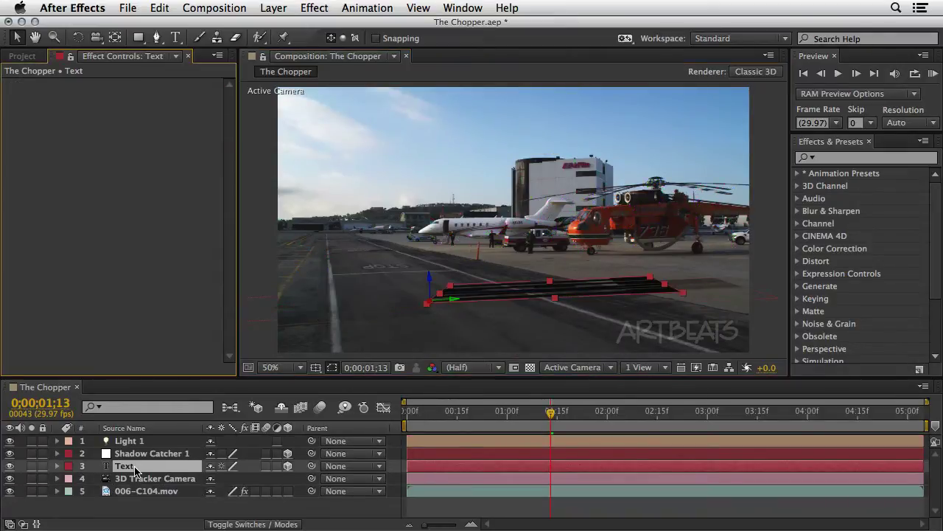
pyautogui.press('p')
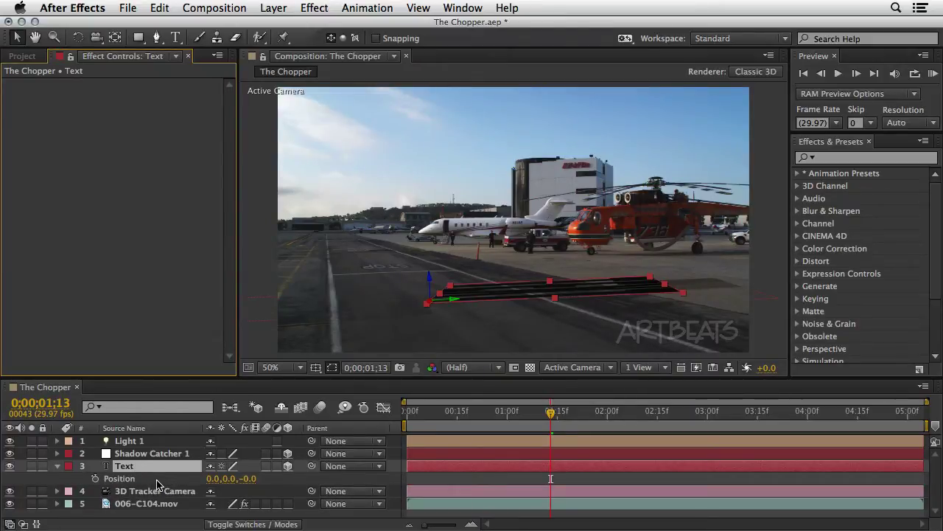
pyautogui.click(58, 465)
pyautogui.click(59, 465)
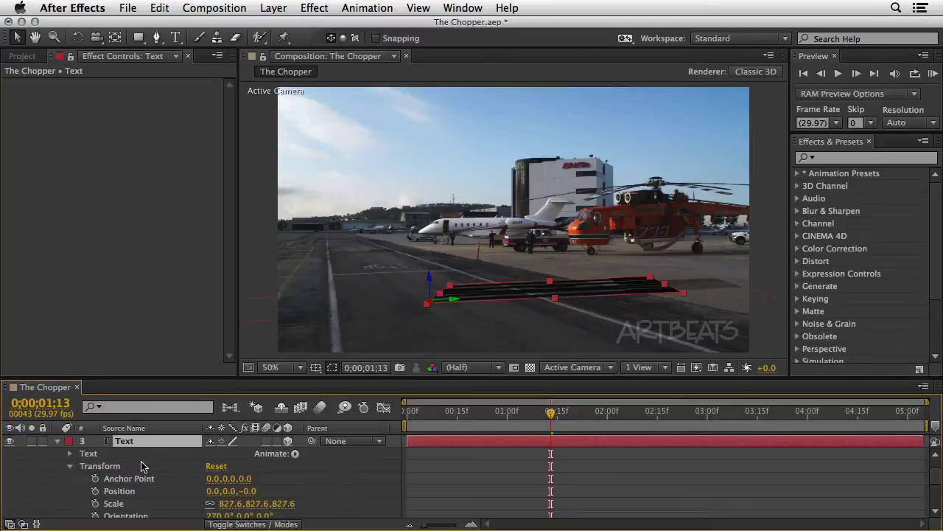
pyautogui.scroll(-3, 347, 499)
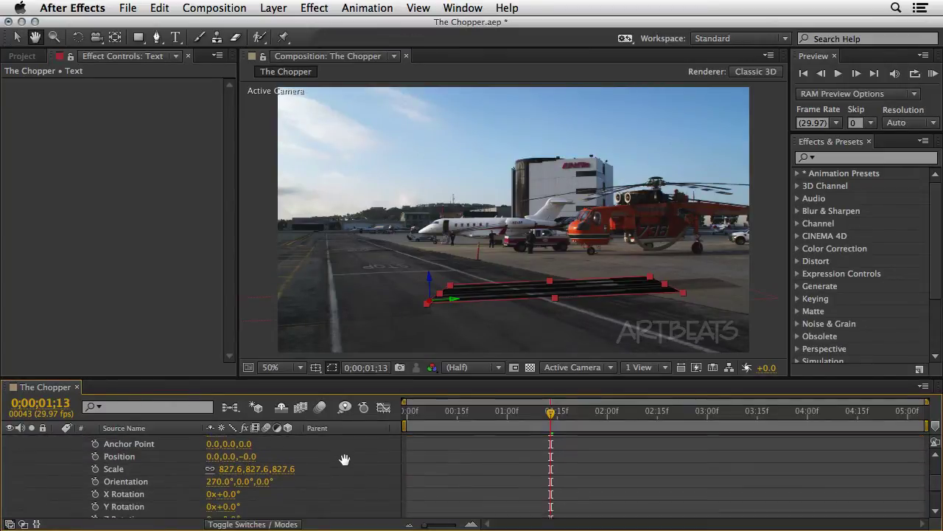
pyautogui.click(218, 479)
pyautogui.write('0')
pyautogui.press('Return')
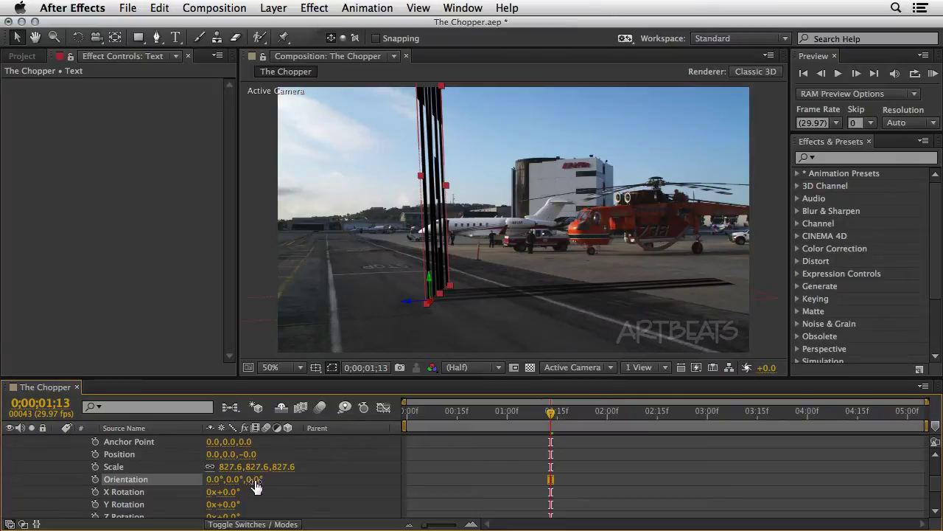
# Set the Text layer's Y Rotation to -90° so the text faces the camera
pyautogui.moveTo(230, 507); pyautogui.dragTo(171, 508)
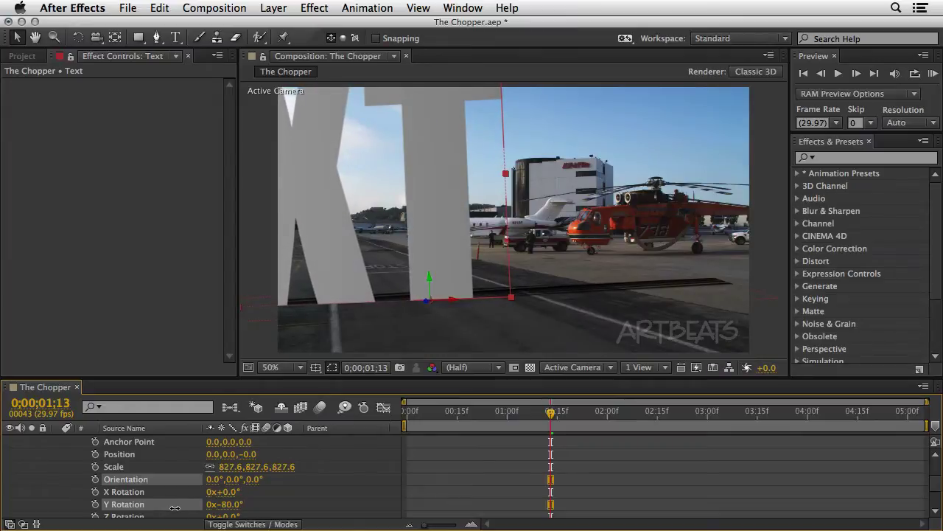
pyautogui.click(230, 504)
pyautogui.write('-90')
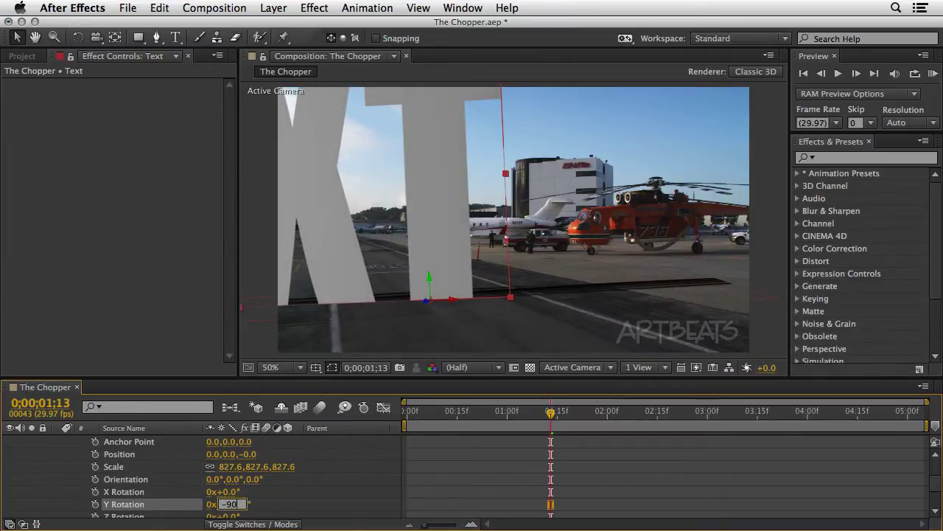
pyautogui.press('Return')
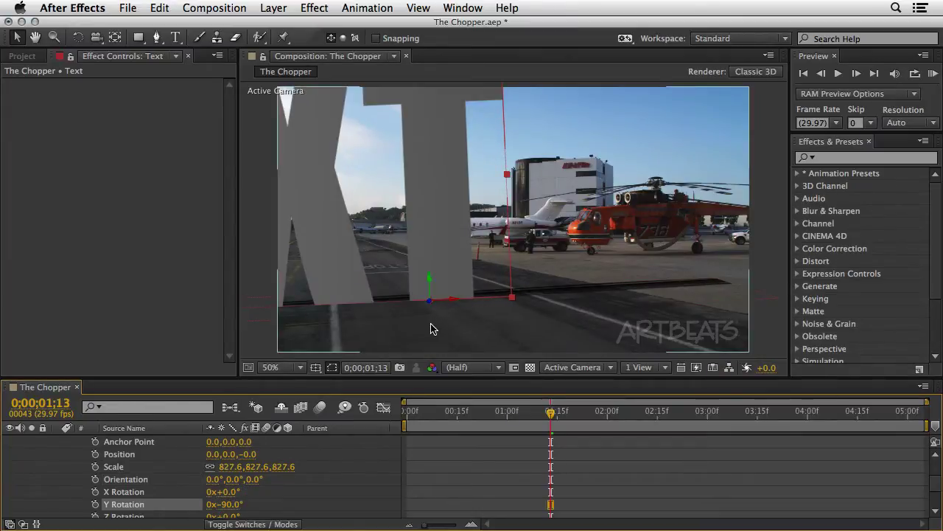
# Set the Text layer's Scale to 100% on all three axes
pyautogui.click(283, 466)
pyautogui.write('100')
pyautogui.press('Return')
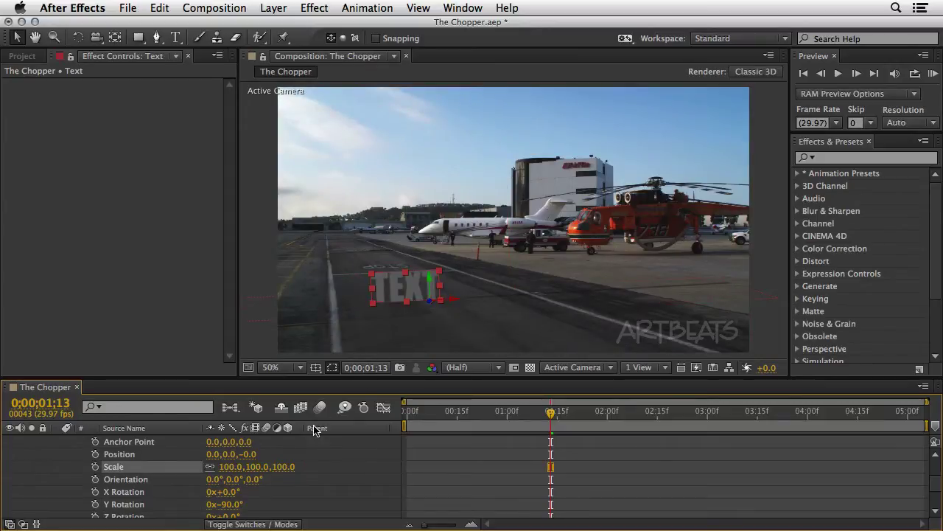
# Select all the characters of the Text layer and sample a blue from the sky as their fill colour
pyautogui.scroll(3, 930, 485)
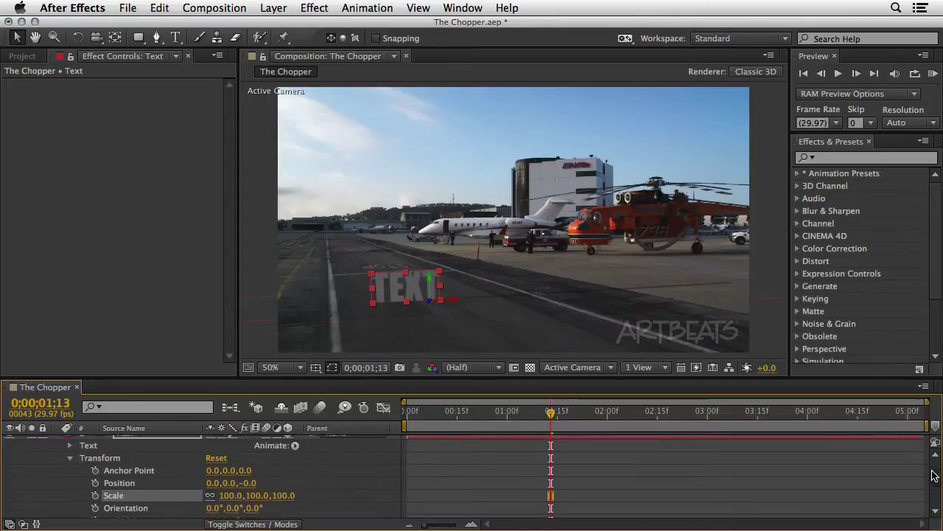
pyautogui.doubleClick(109, 467)
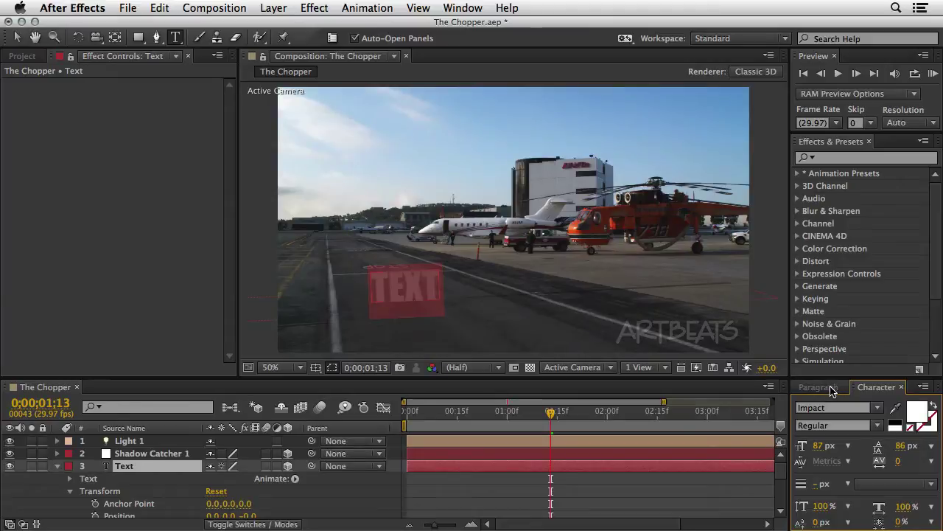
pyautogui.click(895, 410)
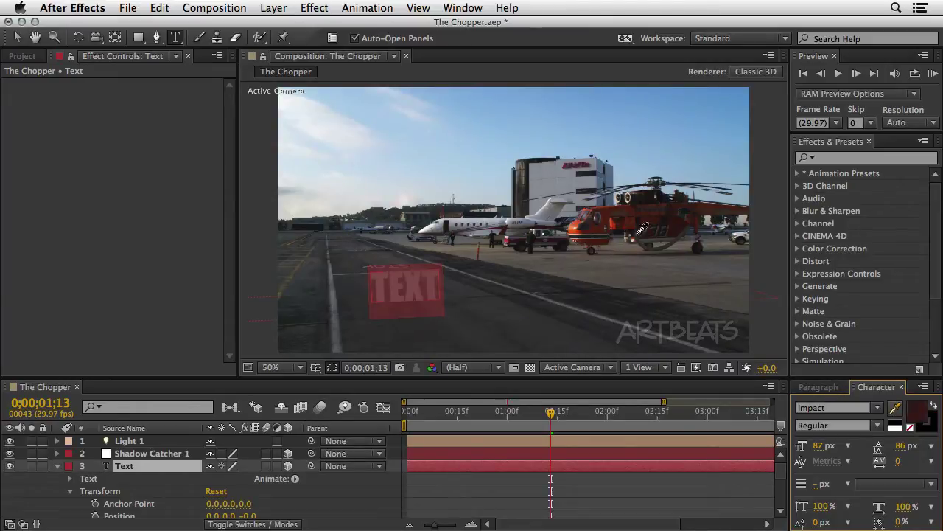
pyautogui.click(479, 98)
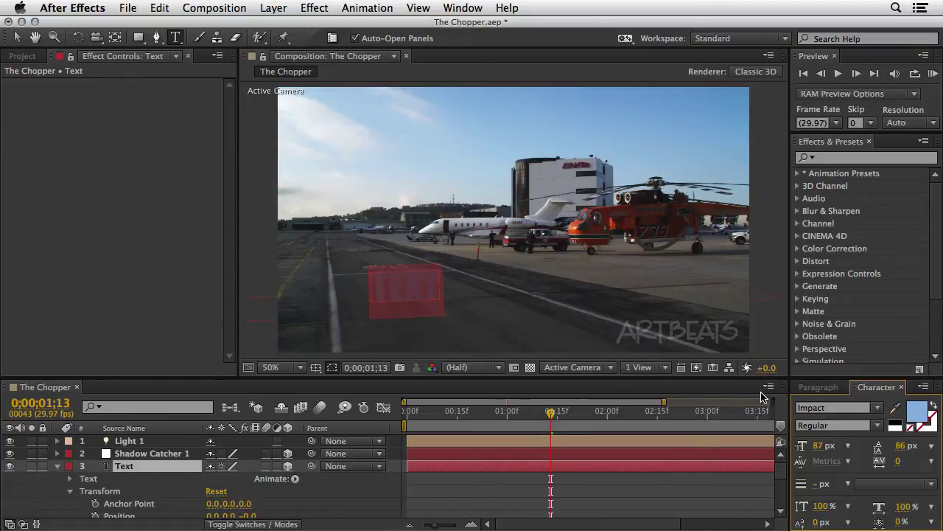
# Replace the layer's wording with "NEXT >>>" and collapse its transform properties
pyautogui.click(499, 233)
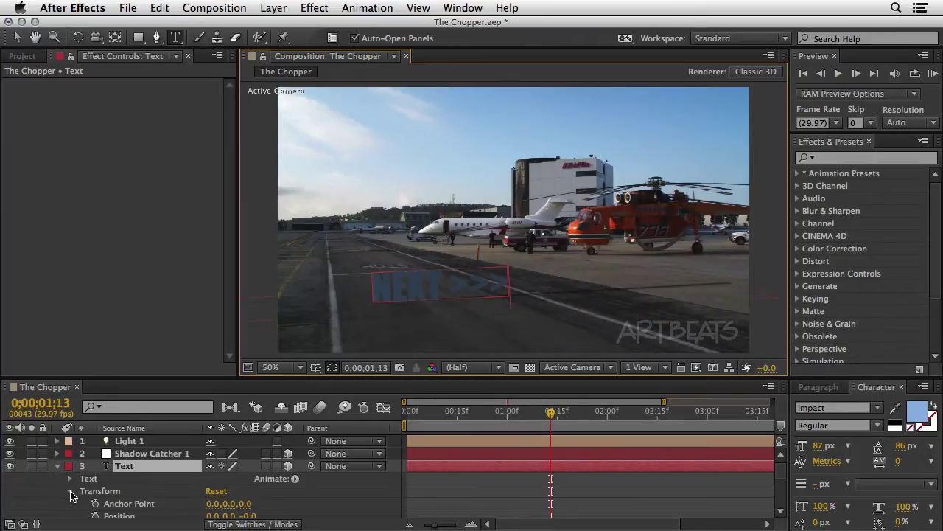
pyautogui.click(71, 492)
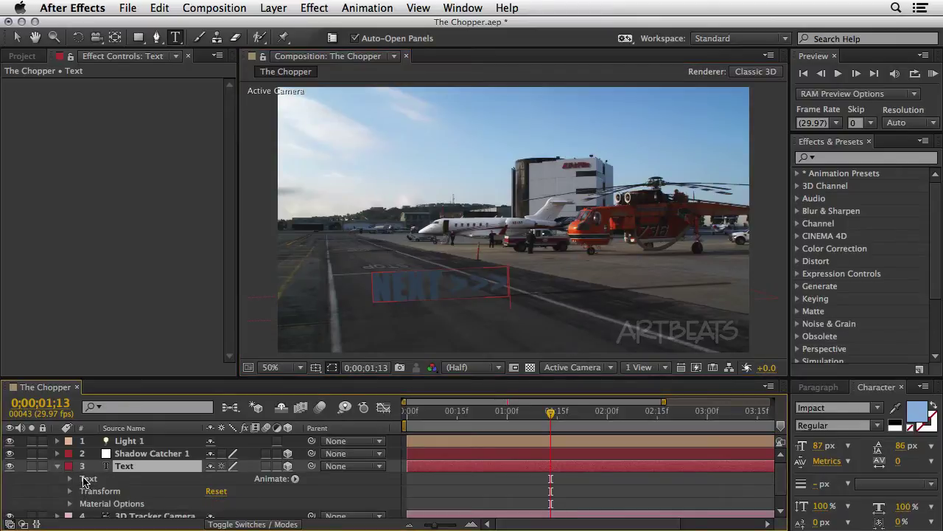
pyautogui.click(18, 38)
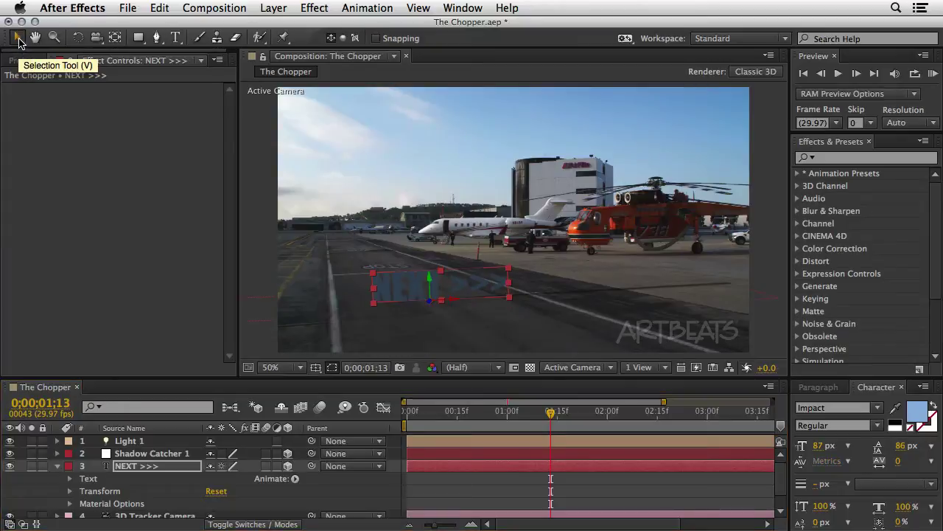
# Reveal Light 1's Position and set it to 0, 0, 0
pyautogui.doubleClick(125, 442)
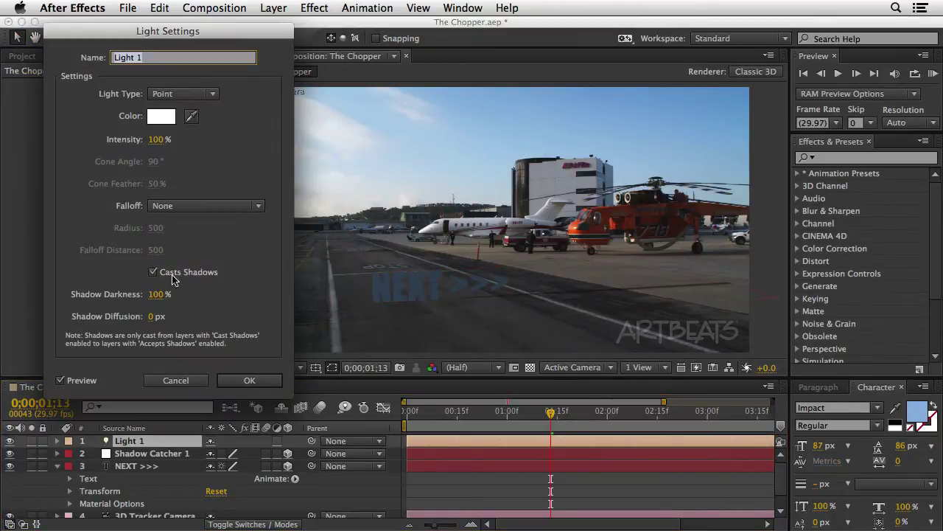
pyautogui.click(177, 382)
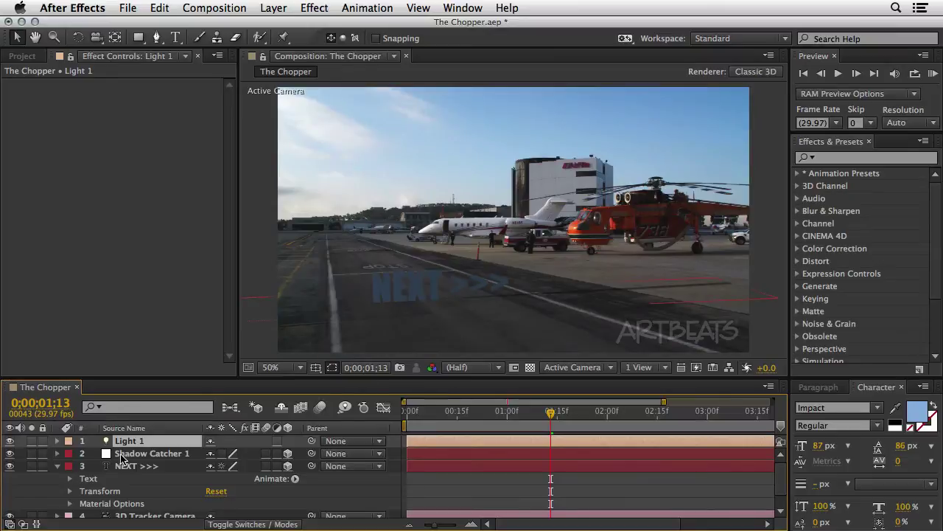
pyautogui.press('p')
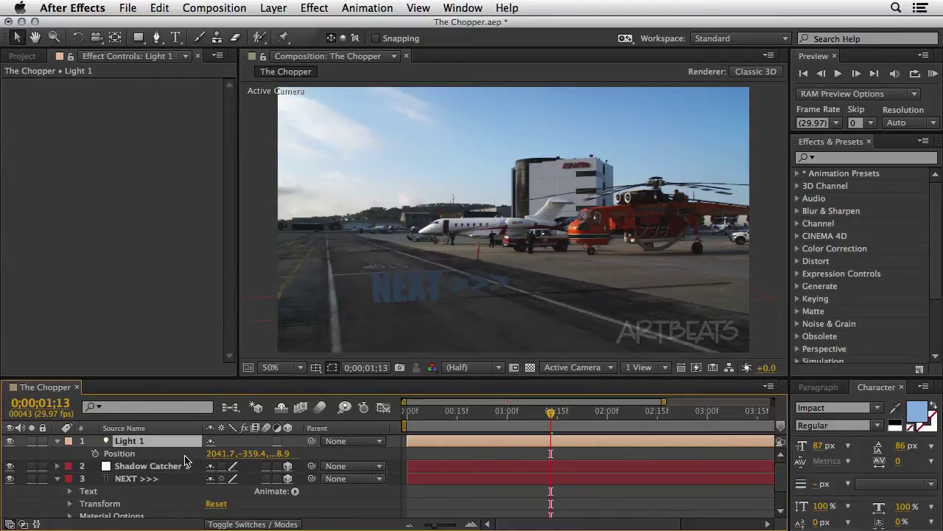
pyautogui.click(221, 453)
pyautogui.write('0')
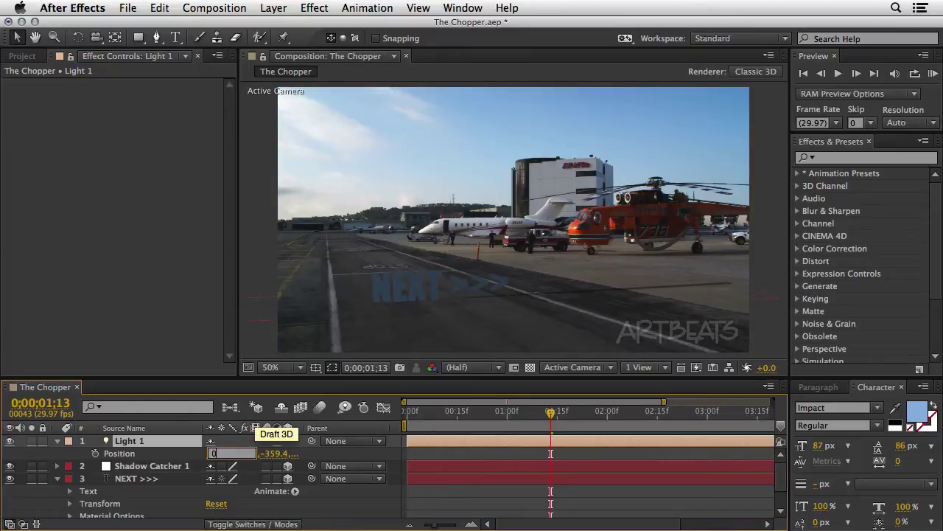
pyautogui.press('Tab')
pyautogui.write('0')
pyautogui.press('Tab')
pyautogui.write('0')
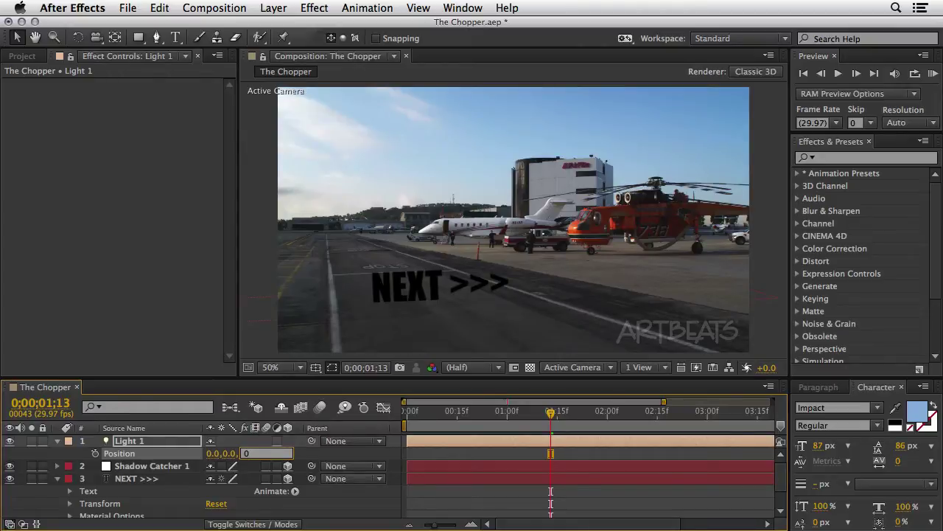
pyautogui.press('Return')
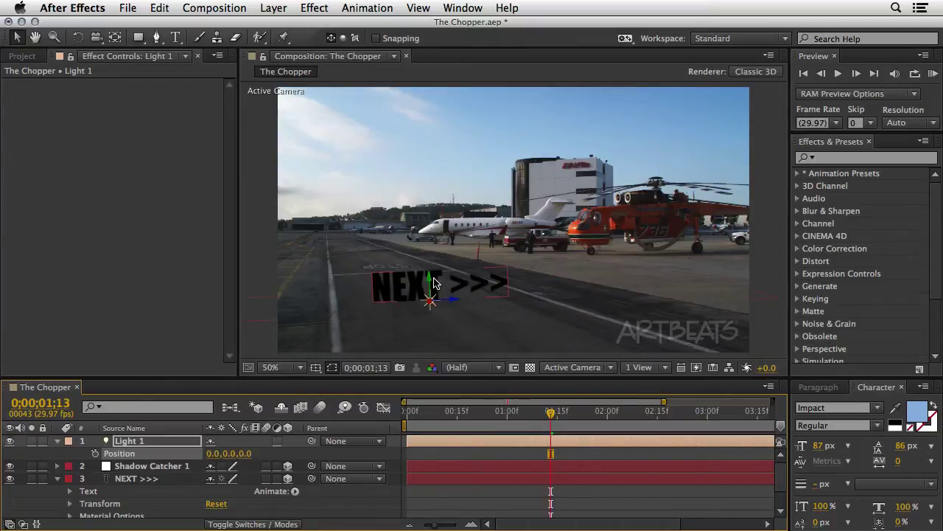
# Raise Light 1 above the text and move it in front, to a position of about 1143, -220, 0
pyautogui.moveTo(429, 284); pyautogui.dragTo(435, 196)
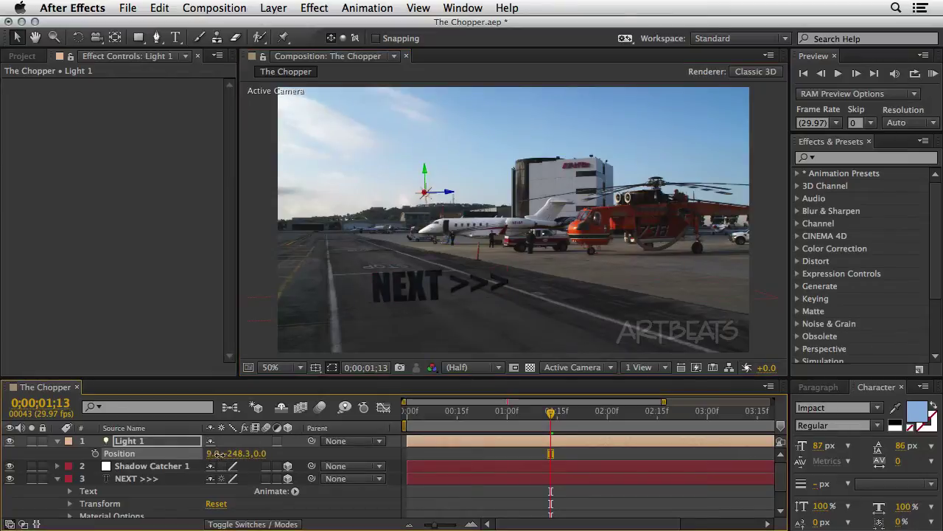
pyautogui.moveTo(219, 453); pyautogui.dragTo(646, 413)
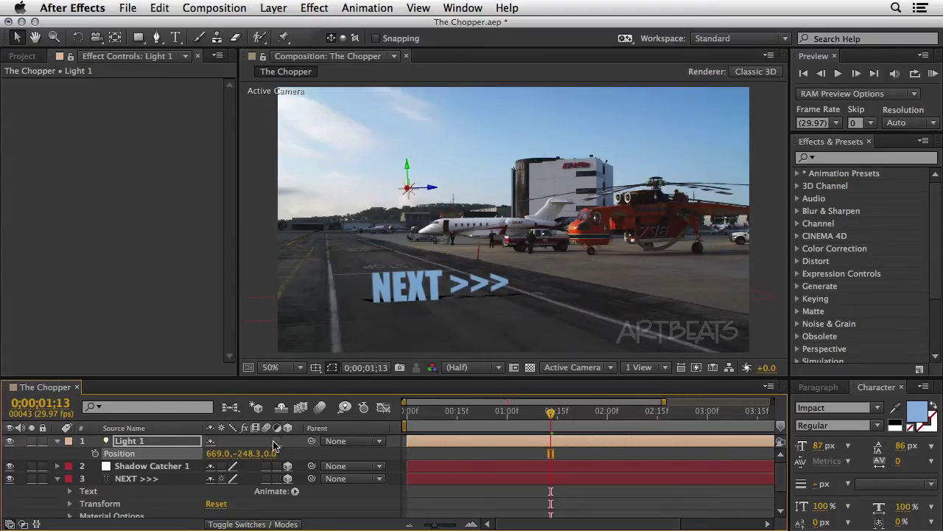
pyautogui.moveTo(251, 453); pyautogui.dragTo(260, 446)
pyautogui.moveTo(248, 452); pyautogui.dragTo(495, 383)
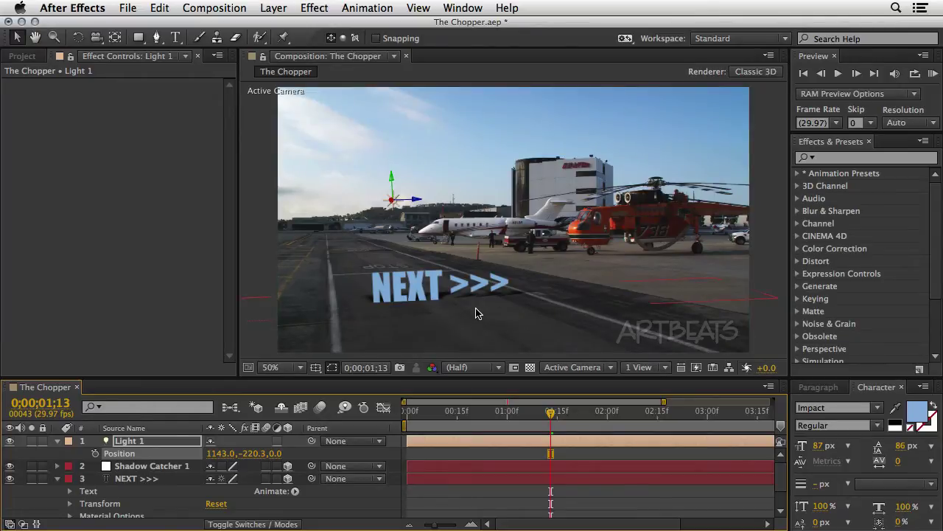
# Set Light 1's Shadow Darkness to 70% and its Shadow Diffusion to 23 px
pyautogui.doubleClick(131, 442)
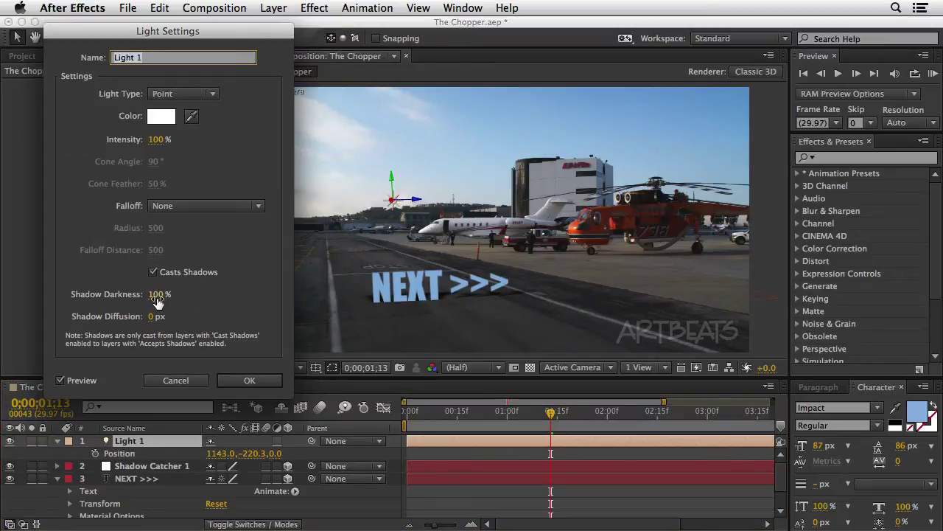
pyautogui.moveTo(157, 302); pyautogui.dragTo(134, 300)
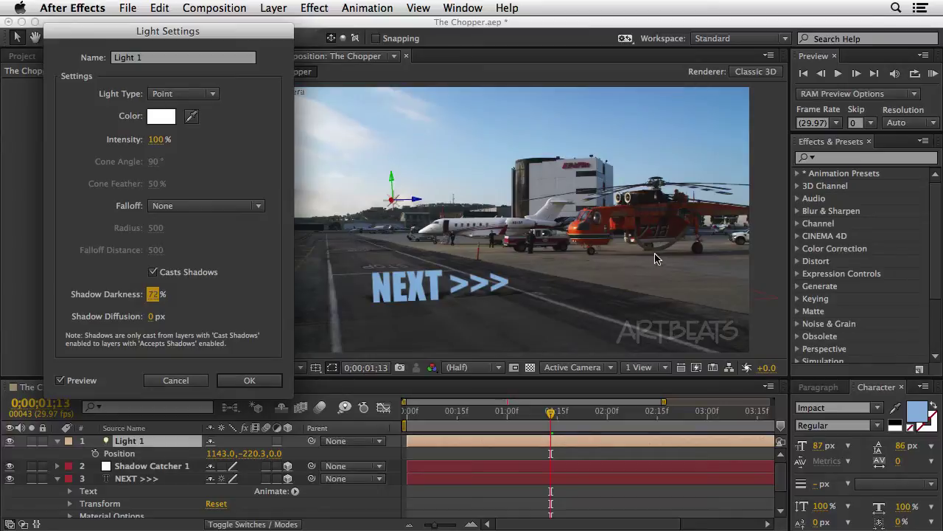
pyautogui.moveTo(150, 298); pyautogui.dragTo(151, 305)
pyautogui.click(154, 298)
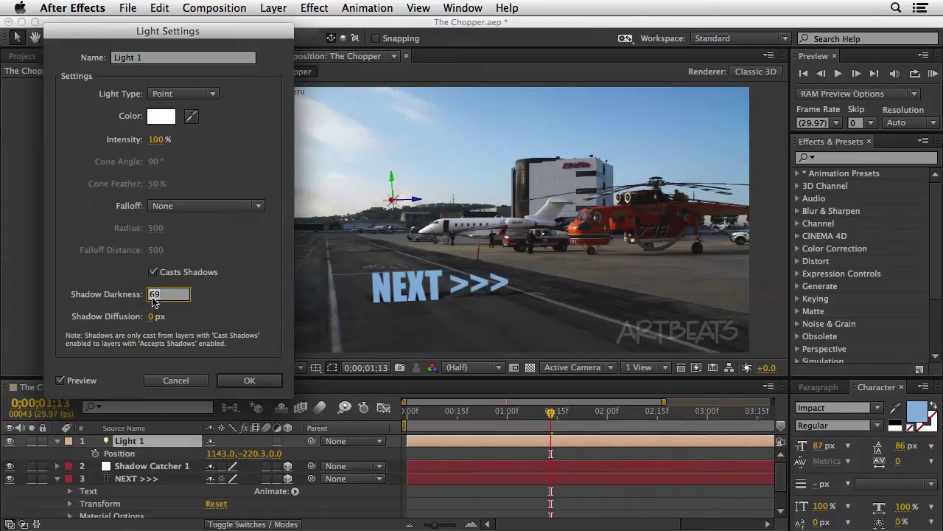
pyautogui.write('70')
pyautogui.press('Return')
pyautogui.click(156, 316)
pyautogui.write('25')
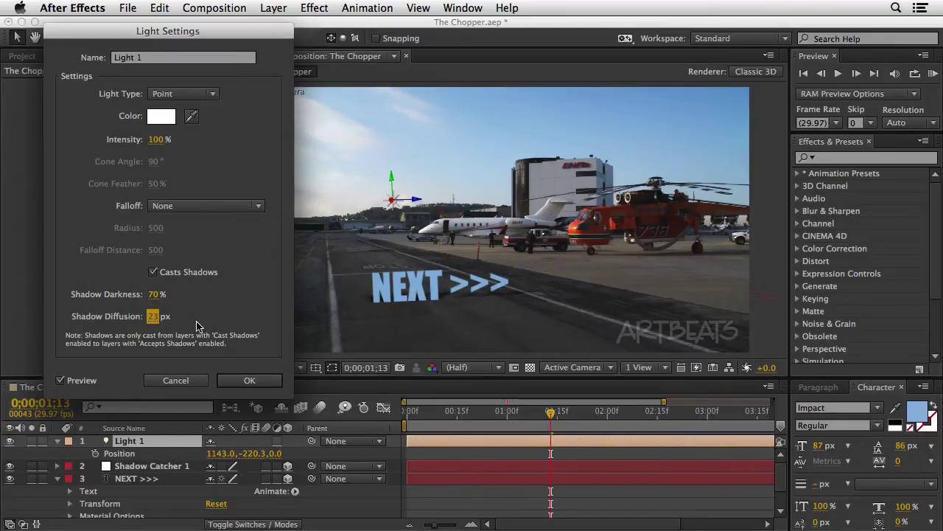
pyautogui.click(249, 379)
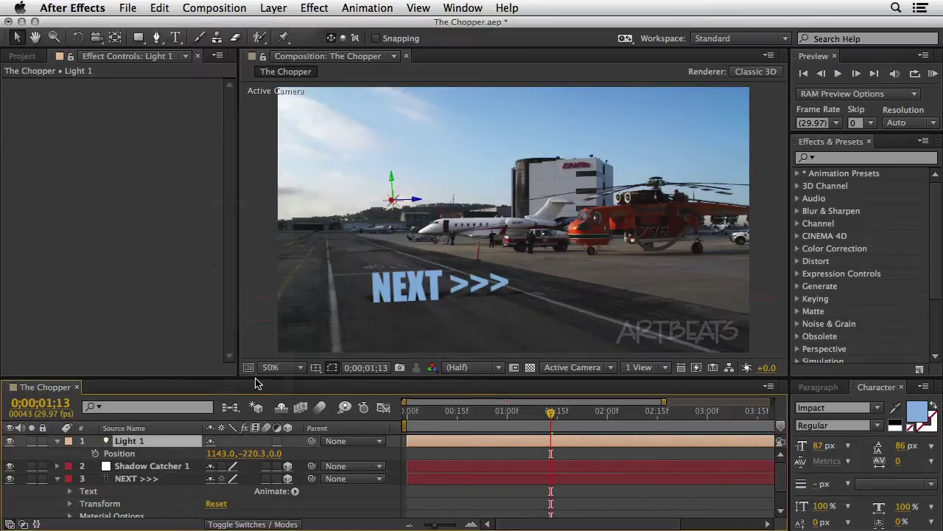
# Collapse the open layer properties and play a RAM preview of the composition from the first frame
pyautogui.click(57, 479)
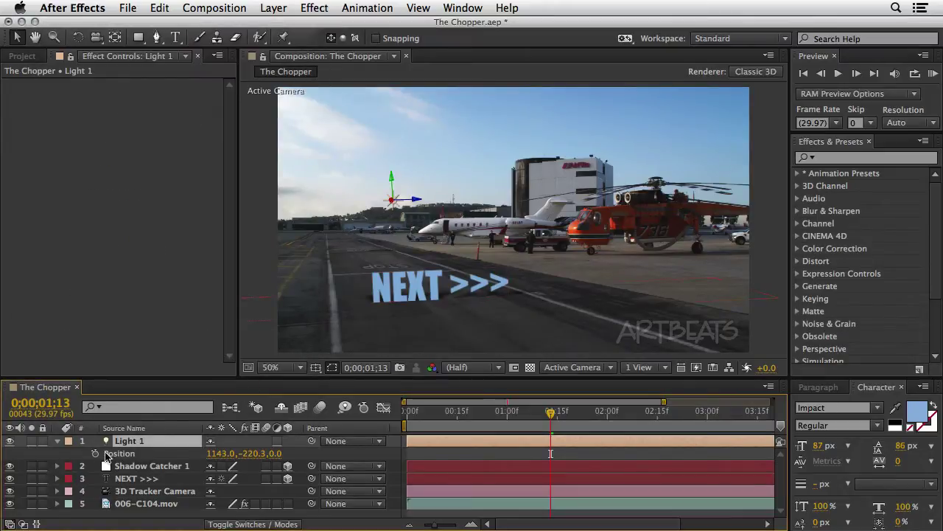
pyautogui.click(57, 440)
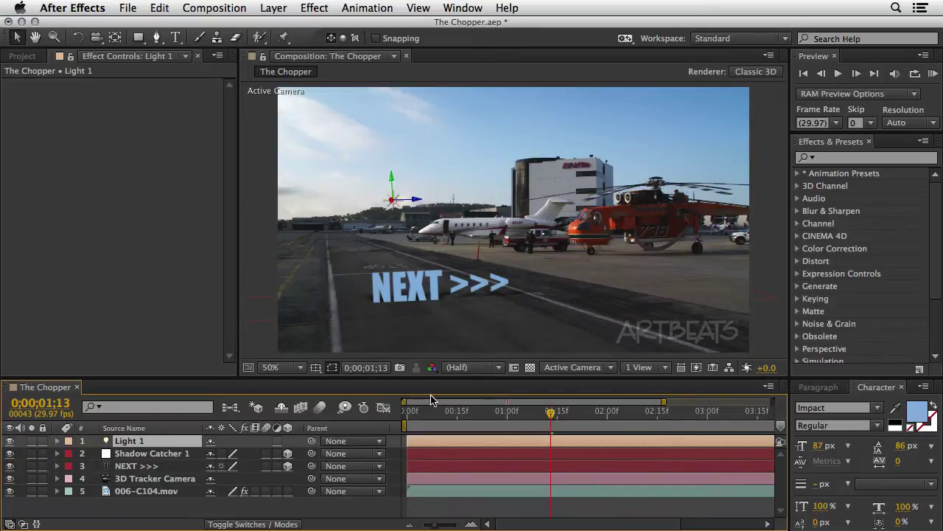
pyautogui.click(408, 413)
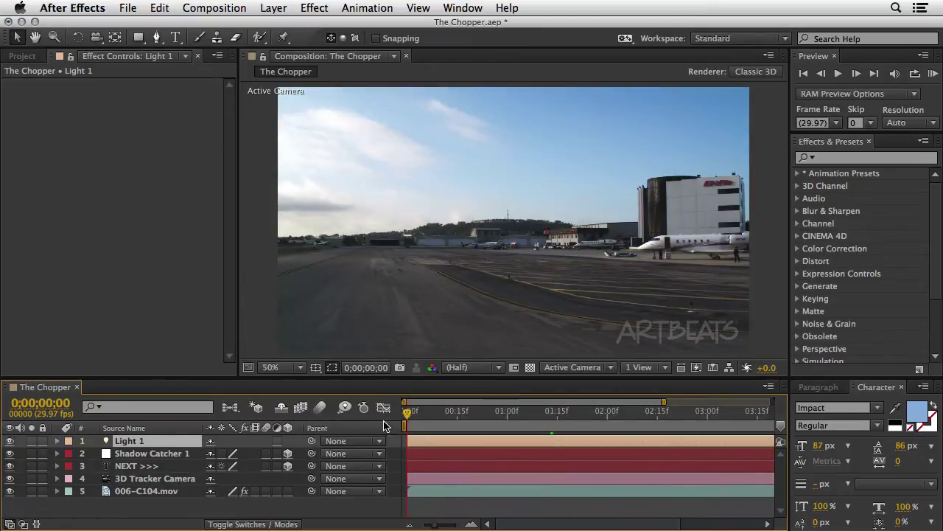
pyautogui.click(933, 74)
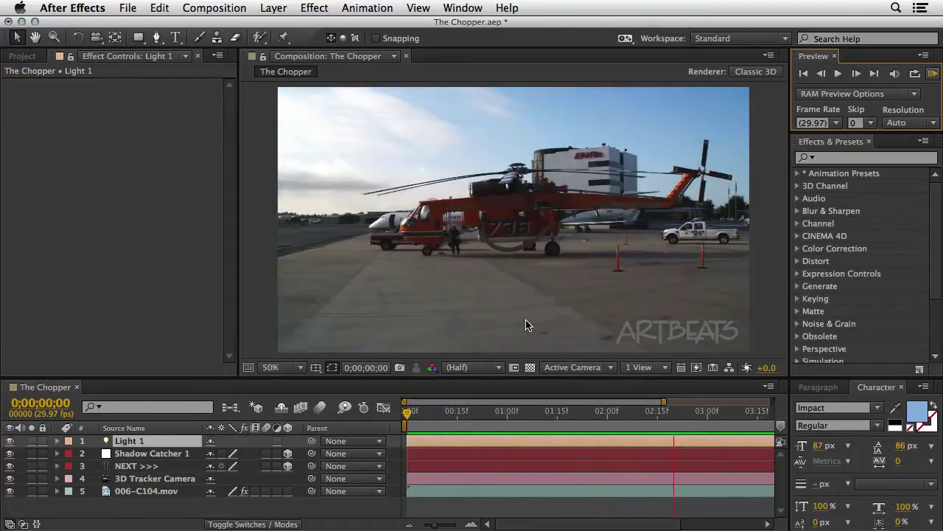
pyautogui.press('space')
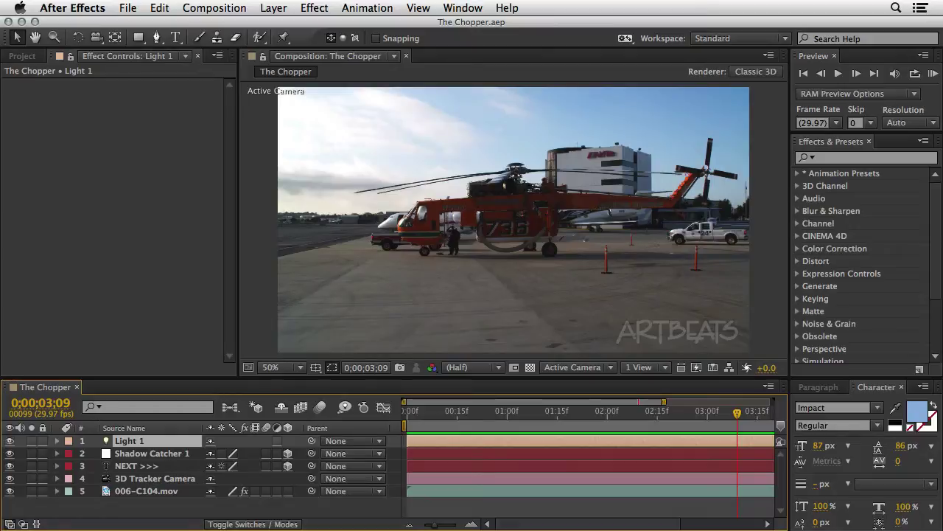
# On 006-C104.mov, select the ground track points around the helicopter at 0;00;03;09 and move the target onto the open tarmac in front
pyautogui.press('super+6')
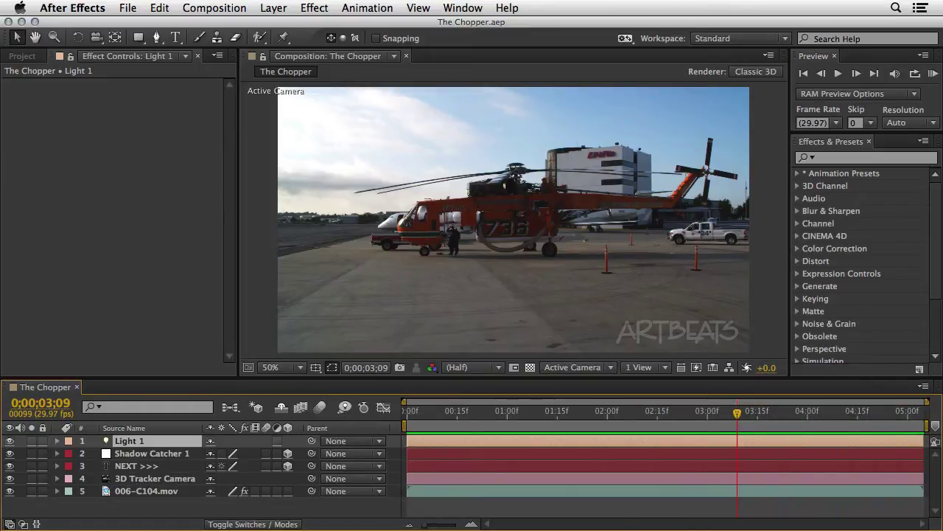
pyautogui.click(151, 491)
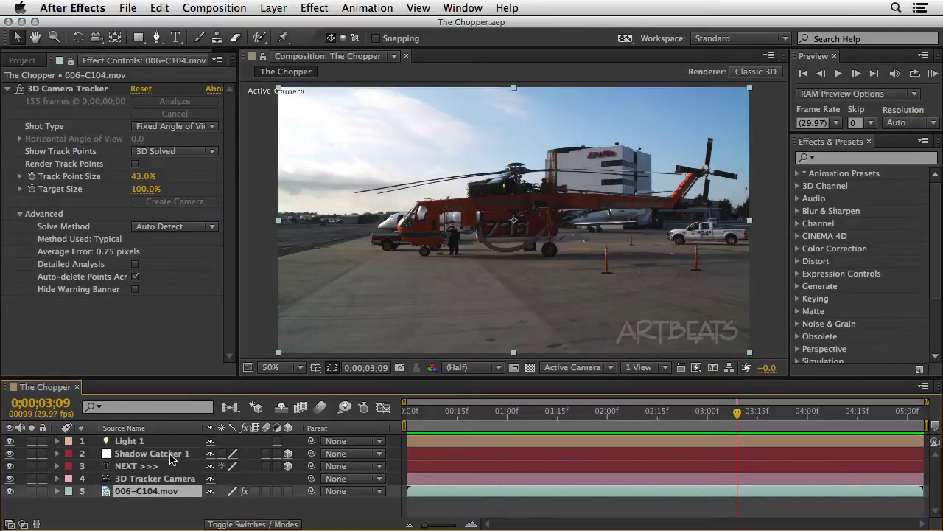
pyautogui.click(53, 89)
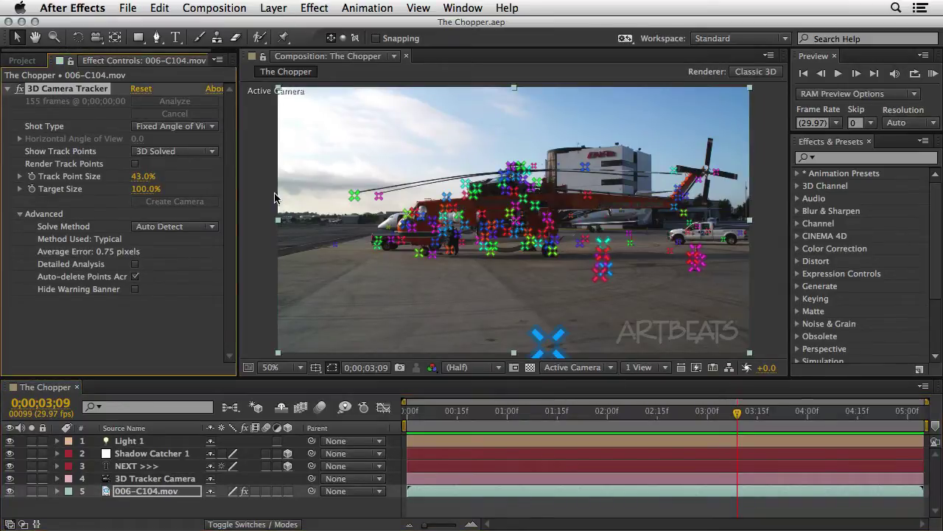
pyautogui.moveTo(728, 292)
pyautogui.mouseDown()
pyautogui.moveTo(701, 258)
pyautogui.moveTo(649, 251)
pyautogui.moveTo(466, 267)
pyautogui.mouseUp()
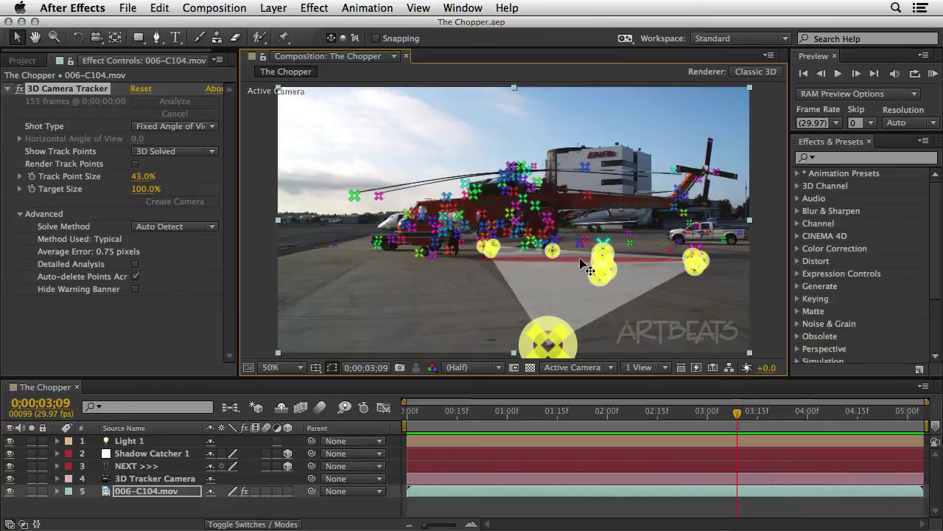
pyautogui.click(516, 306)
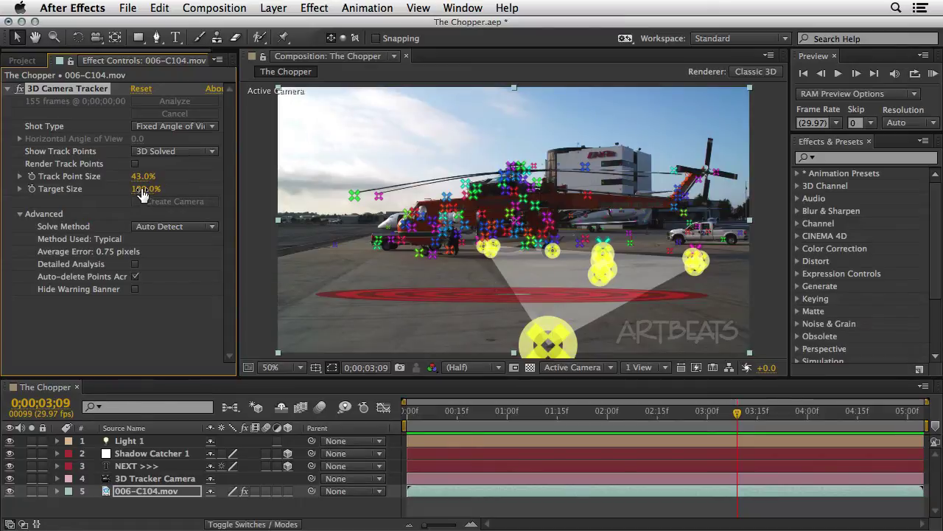
# Enlarge the camera tracker's Target Size to 250%, then create a solid from the selected ground points and select its layer
pyautogui.moveTo(140, 195); pyautogui.dragTo(241, 180)
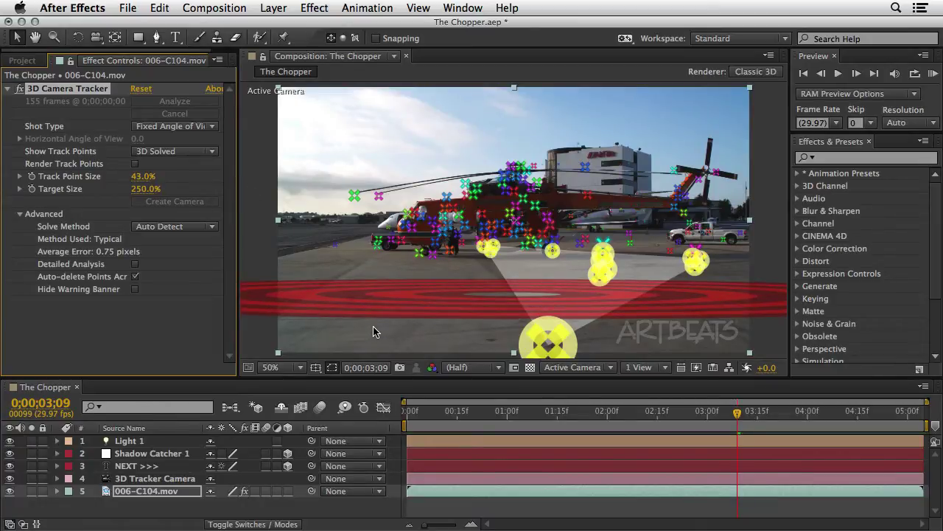
pyautogui.rightClick(497, 296)
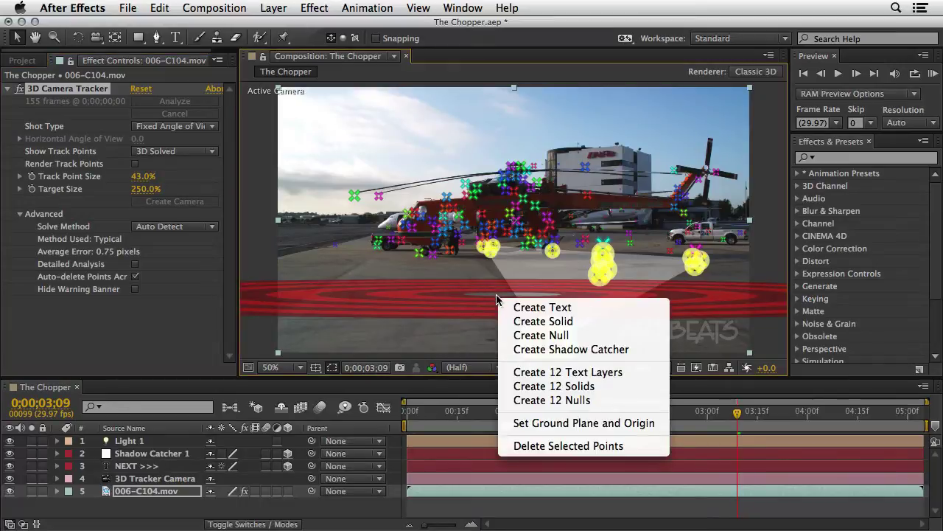
pyautogui.click(515, 321)
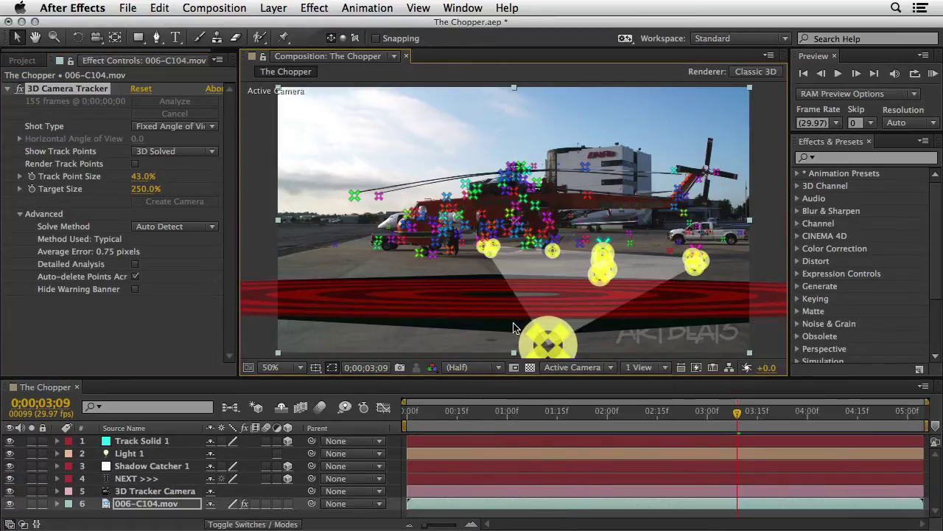
pyautogui.click(147, 443)
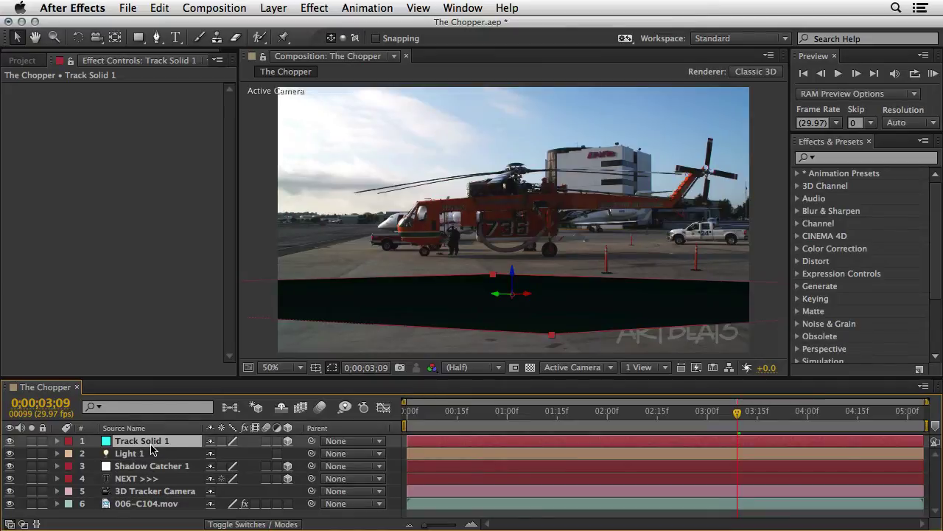
# Reveal Track Solid 1's position and rotation properties and apply the Grid effect to it with a Border of 27
pyautogui.press('p')
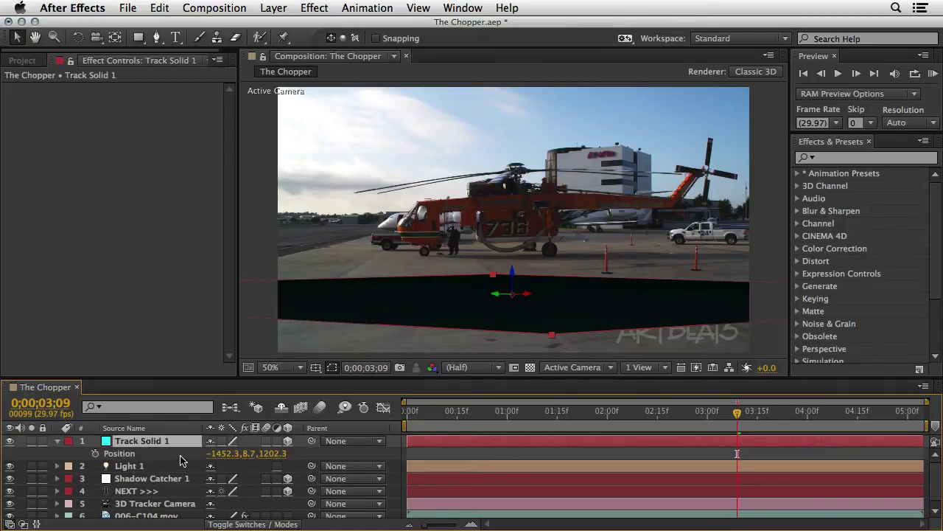
pyautogui.hotkey('shift', 'r')
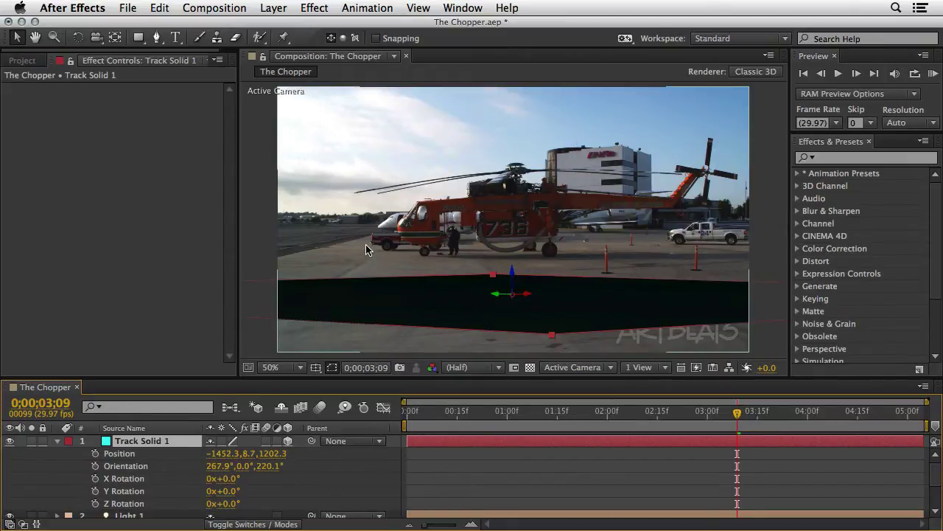
pyautogui.click(314, 7)
pyautogui.moveTo(332, 193)
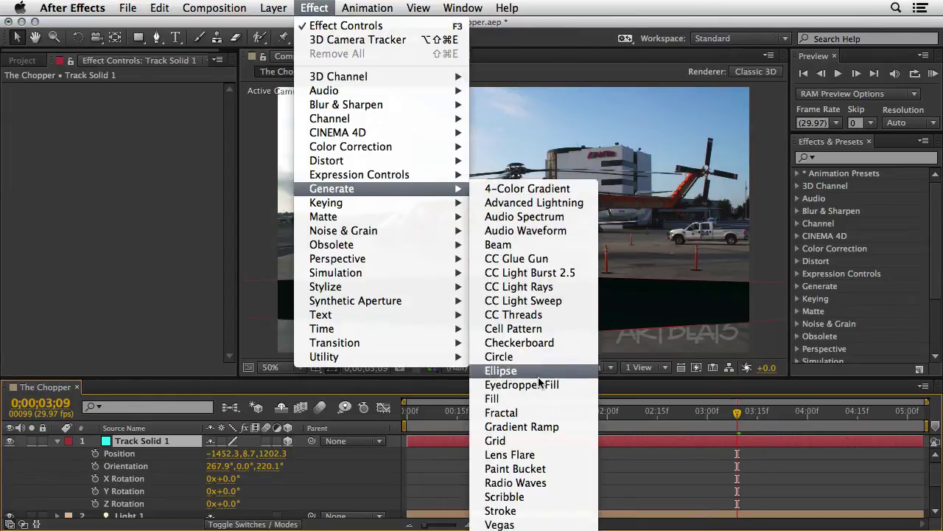
pyautogui.click(542, 441)
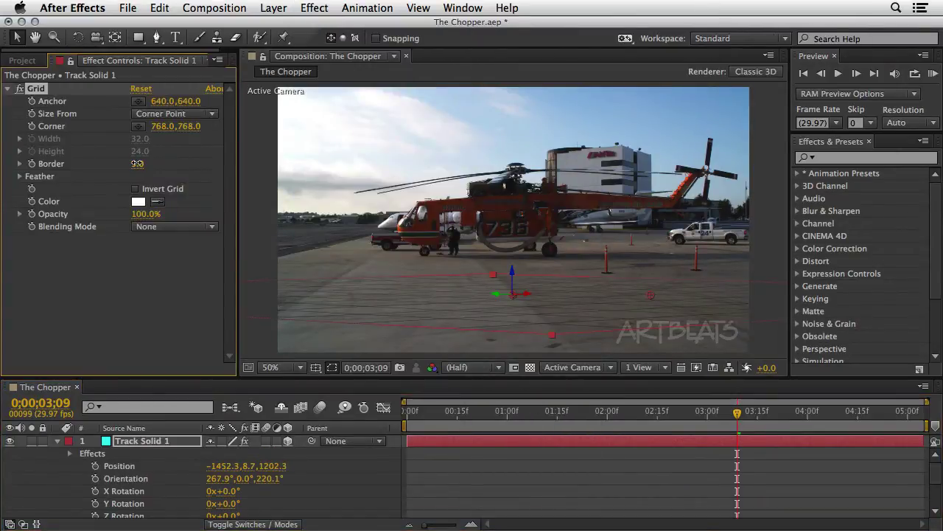
pyautogui.moveTo(137, 164); pyautogui.dragTo(151, 162)
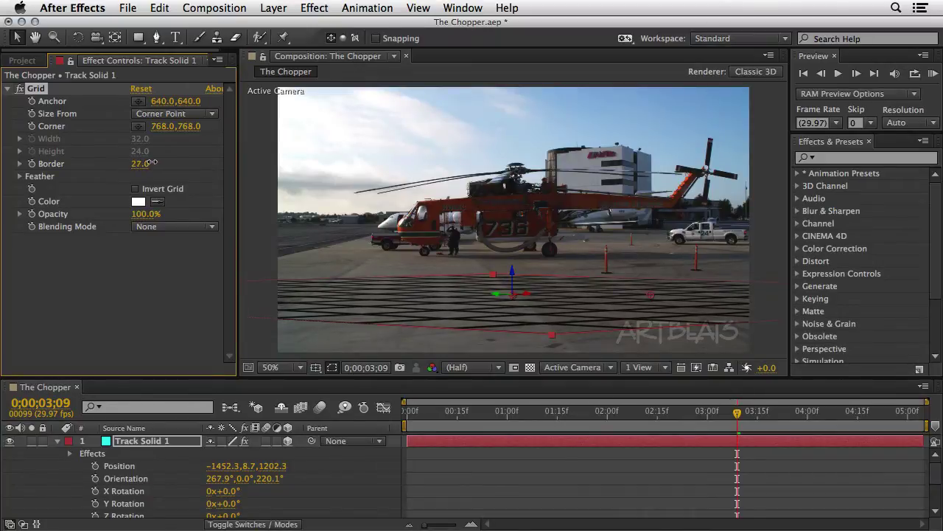
# Straighten Track Solid 1 against the ground by setting its Z orientation to 0°, and fine-tune that value to 355°
pyautogui.click(271, 479)
pyautogui.write('0')
pyautogui.press('Return')
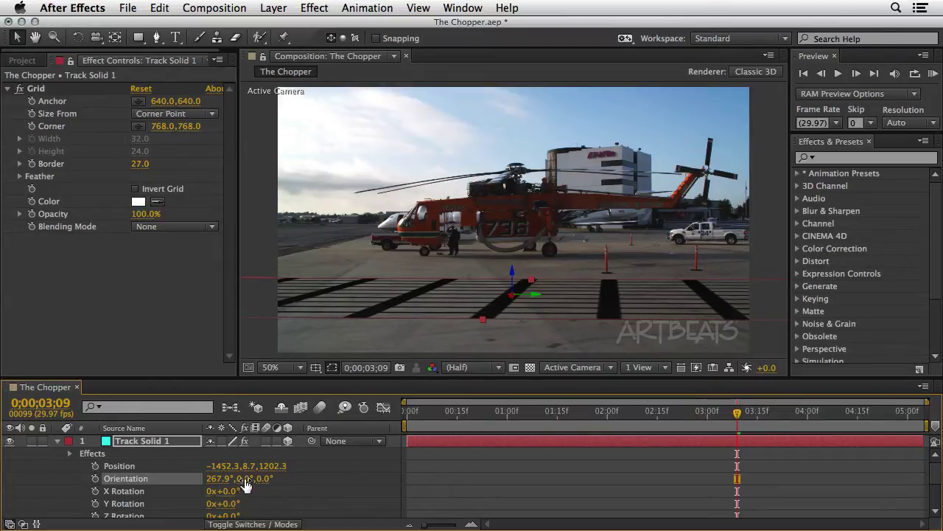
pyautogui.press('super+s')
pyautogui.moveTo(266, 478); pyautogui.dragTo(261, 478)
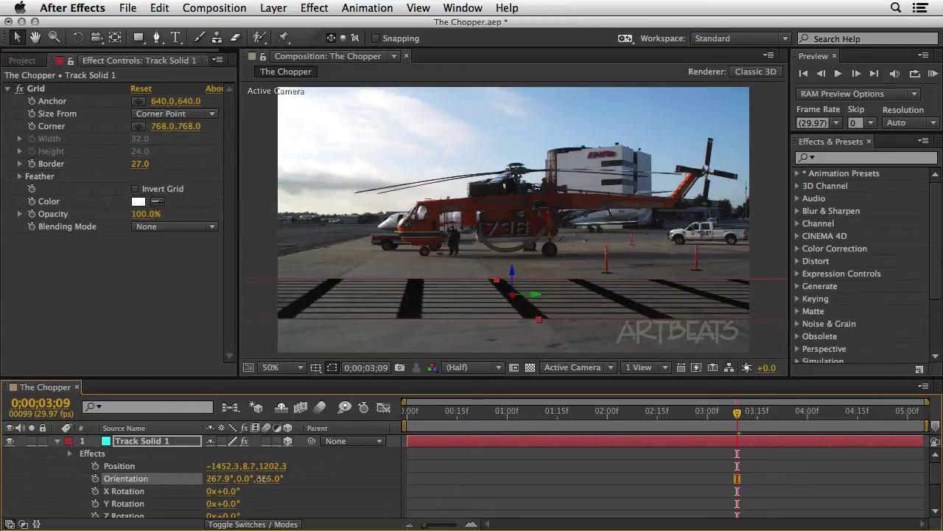
# At 0;00;02;13, pull the solid's outer edge inward from the dark asphalt onto the light tarmac
pyautogui.moveTo(739, 417); pyautogui.dragTo(647, 435)
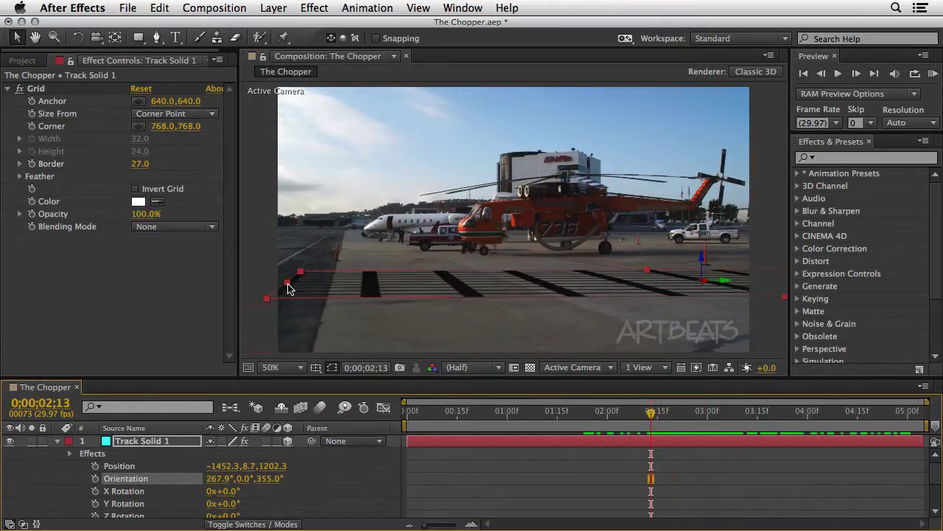
pyautogui.moveTo(288, 285); pyautogui.dragTo(360, 290)
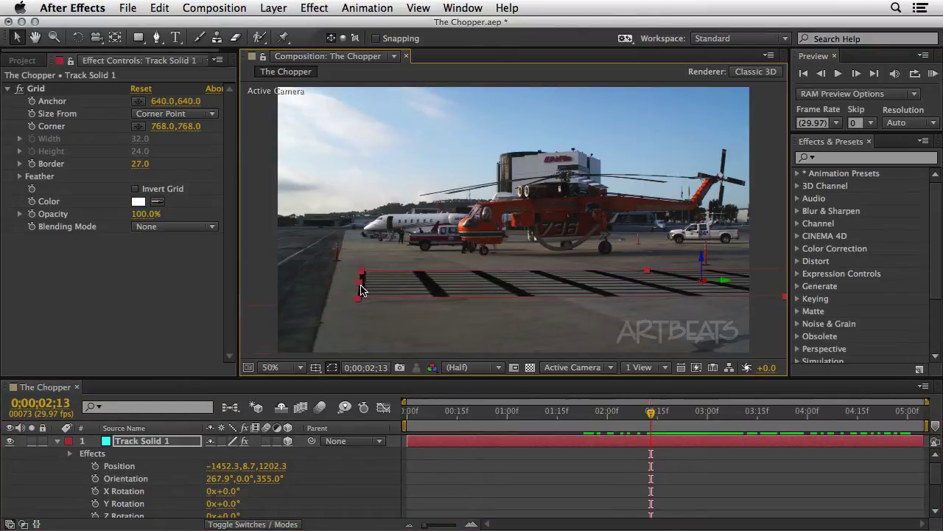
# At 0;00;03;21, stretch the solid's near and far edges to cover the tarmac and move it to about -1990.5, 7.2, 1155.2
pyautogui.moveTo(651, 415); pyautogui.dragTo(778, 417)
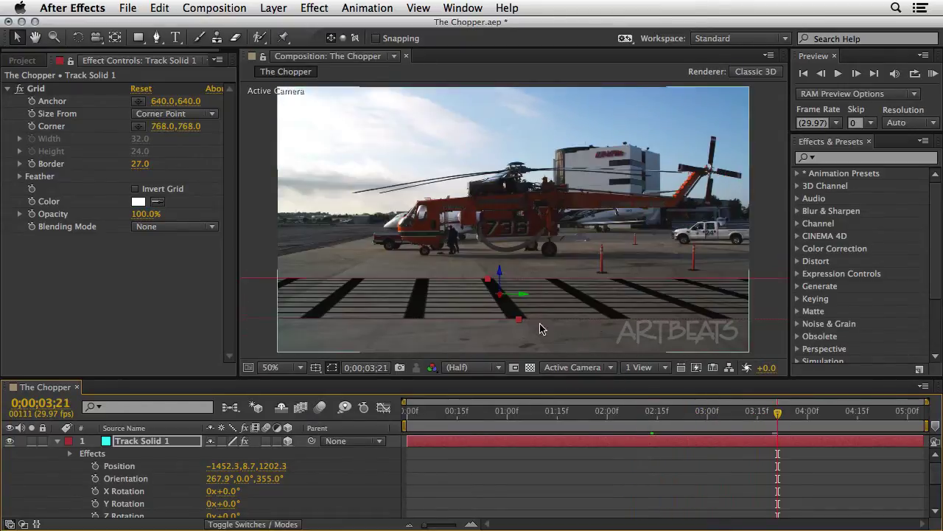
pyautogui.click(523, 329)
pyautogui.moveTo(529, 338); pyautogui.dragTo(544, 352)
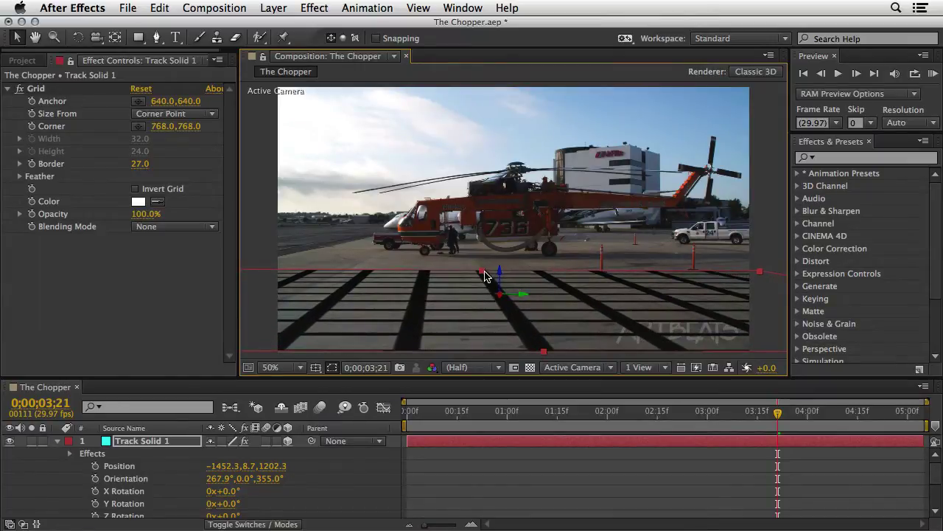
pyautogui.moveTo(481, 271); pyautogui.dragTo(476, 259)
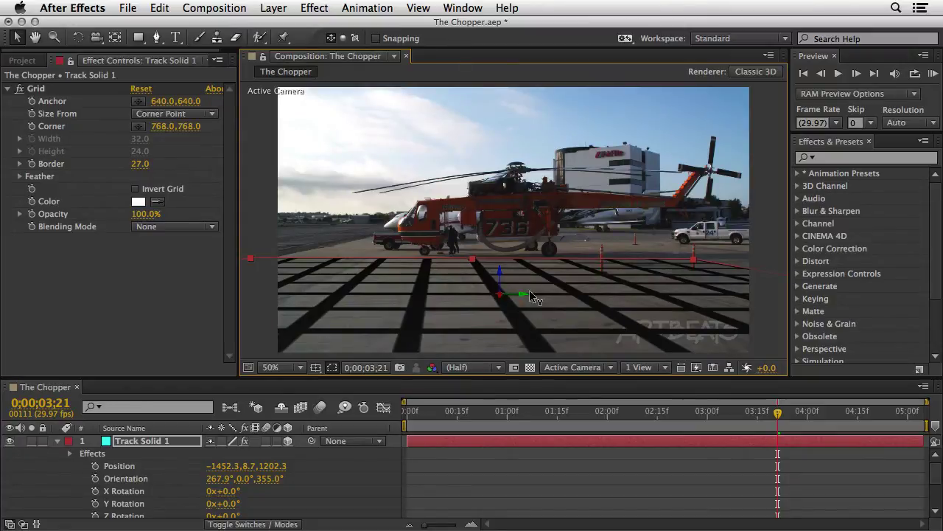
pyautogui.moveTo(501, 296); pyautogui.dragTo(388, 125)
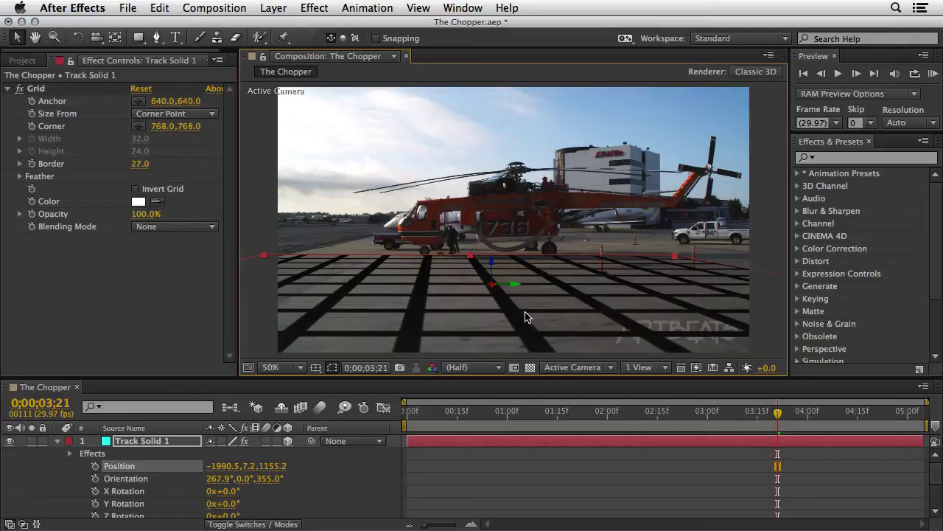
# Delete the Grid effect from Track Solid 1 and collapse the layer's properties
pyautogui.click(37, 89)
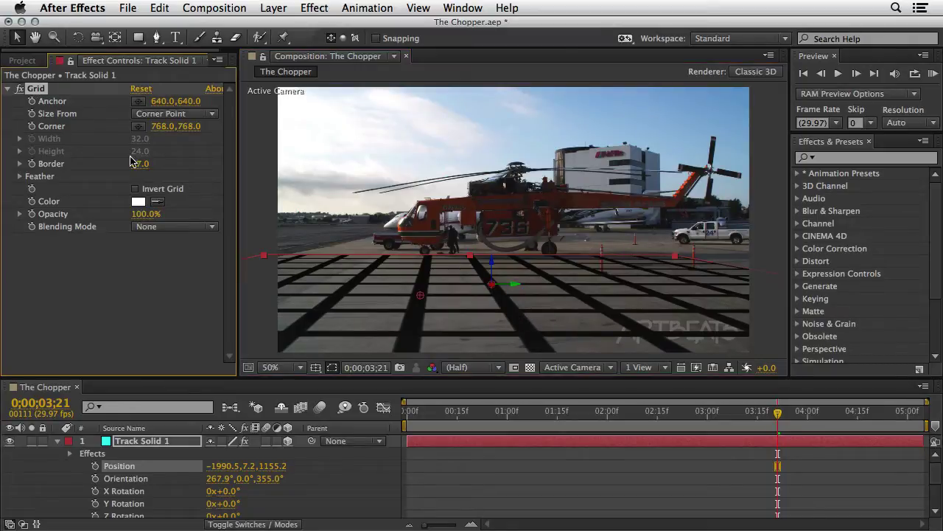
pyautogui.press('Delete')
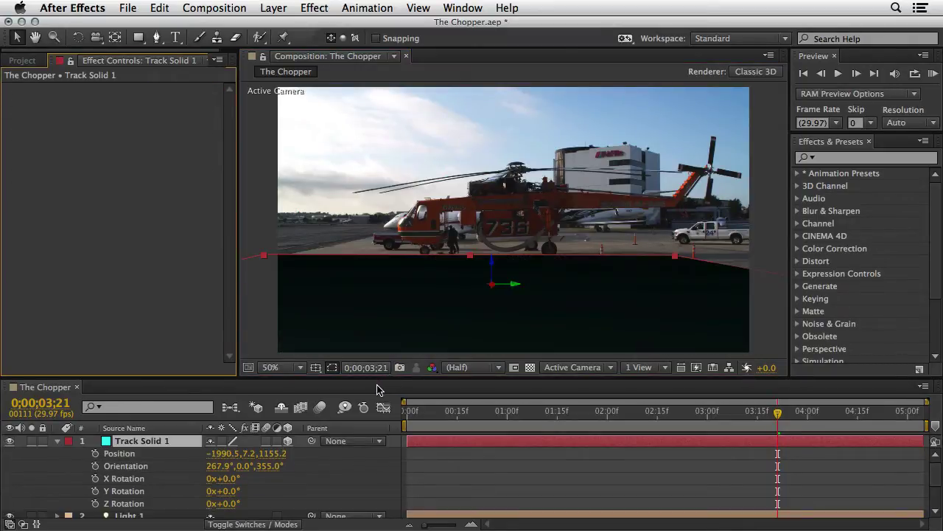
pyautogui.click(58, 440)
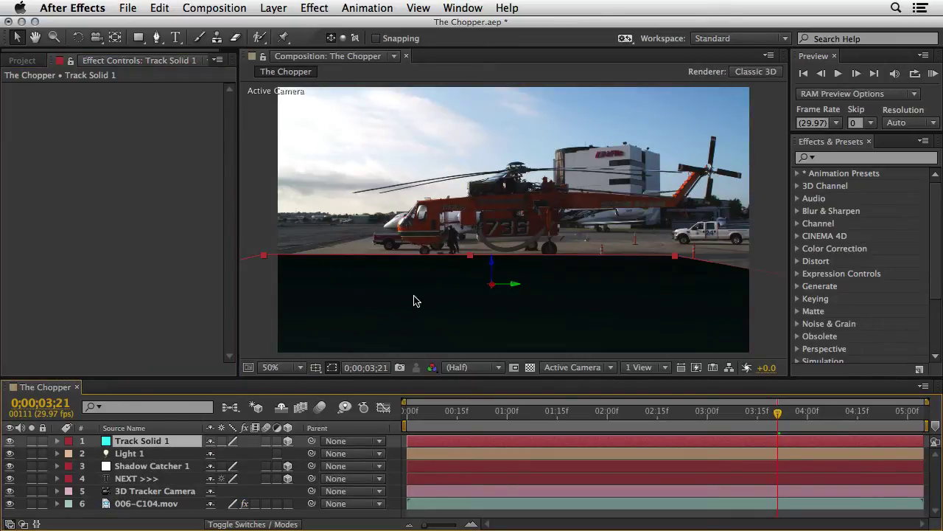
# Recolor Track Solid 1 in its solid settings by sampling the tarmac color from the footage
pyautogui.click(275, 8)
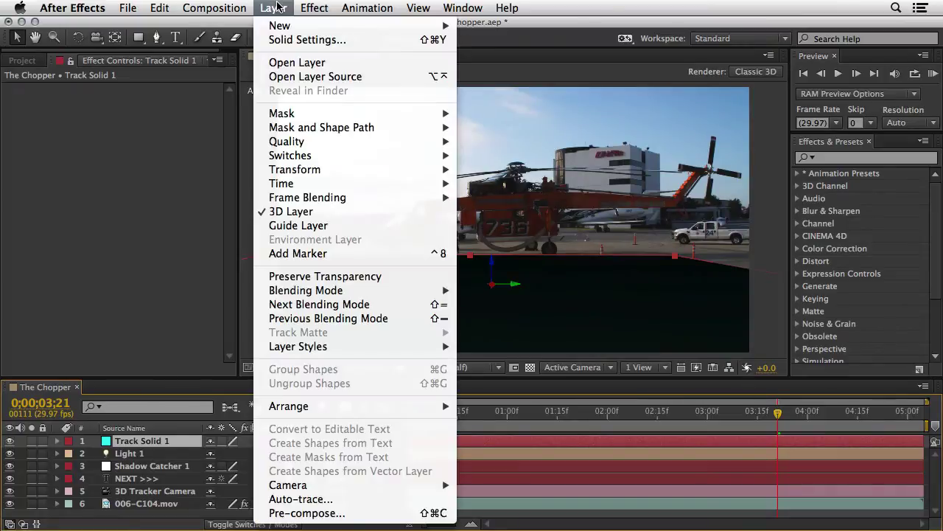
pyautogui.click(283, 41)
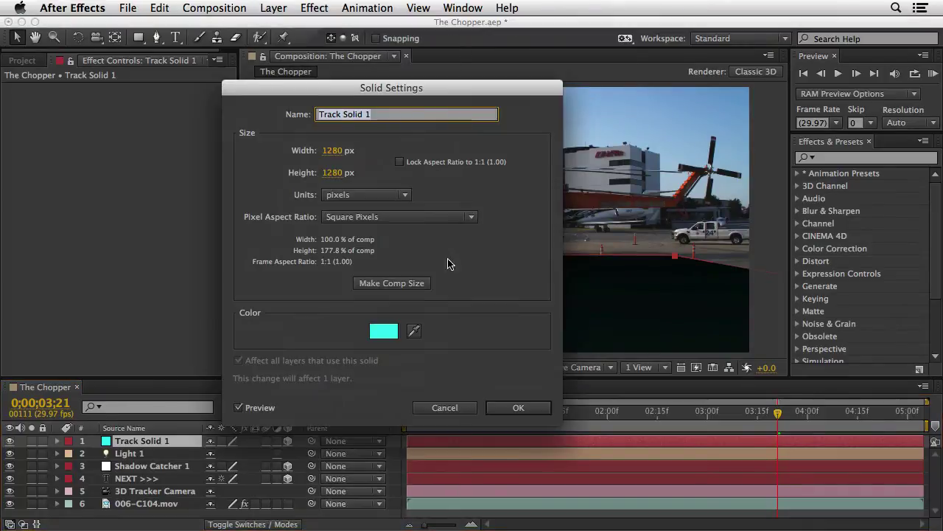
pyautogui.click(414, 332)
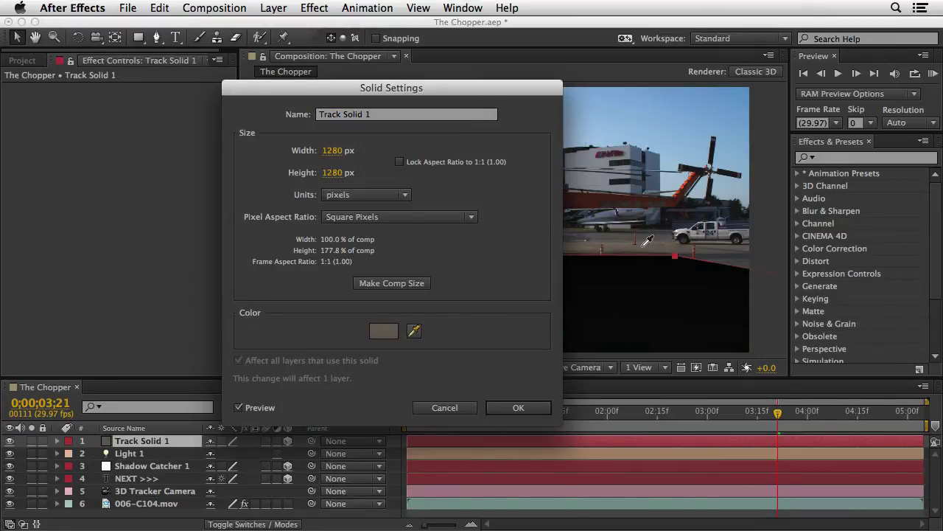
pyautogui.click(628, 240)
pyautogui.click(519, 407)
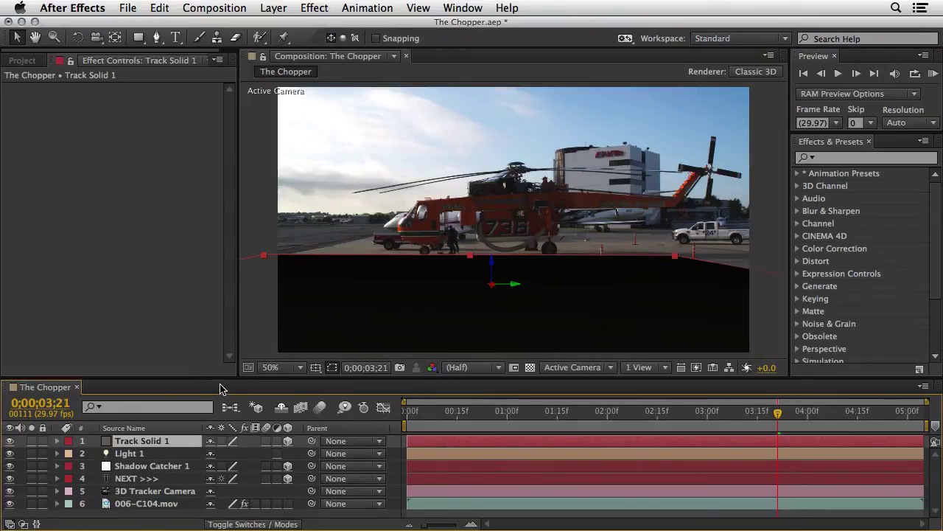
# Check the solid's color with Light 1 temporarily switched off, and shift the solid along its Y axis to center it in front of the helicopter
pyautogui.click(10, 453)
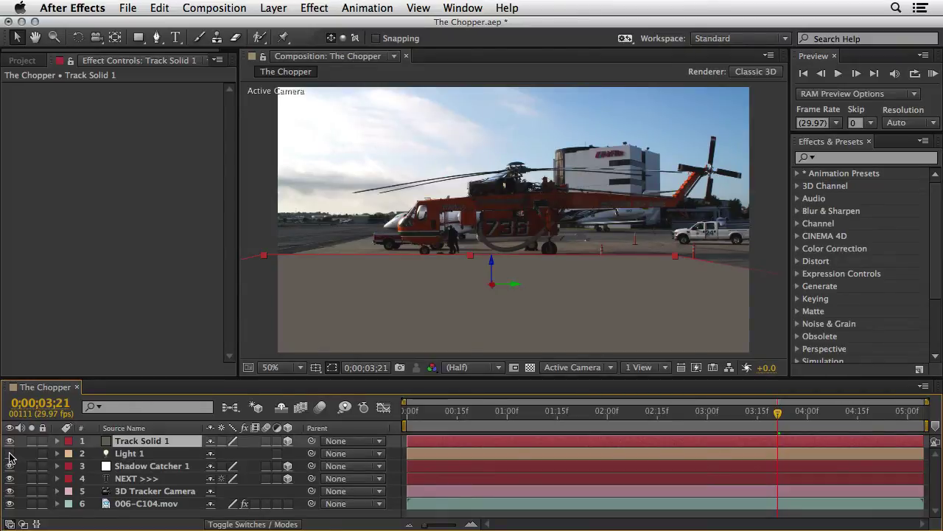
pyautogui.click(9, 453)
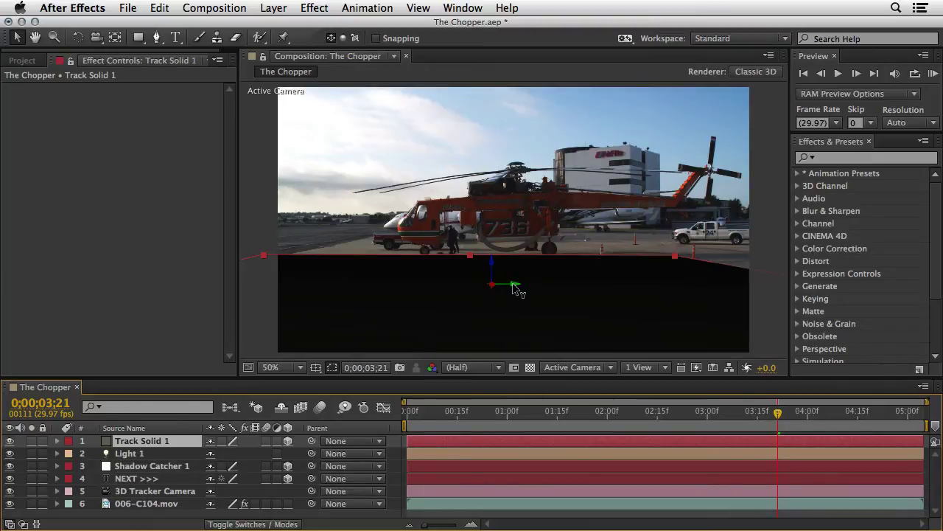
pyautogui.moveTo(518, 289); pyautogui.dragTo(577, 289)
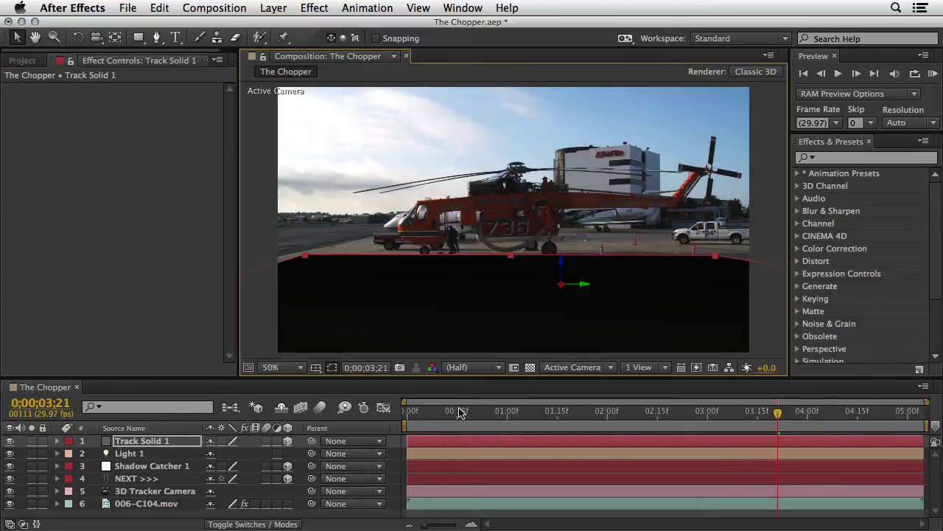
# Export the composition with the MAXON CINEMA 4D Exporter as AeCT.c4d on the Desktop
pyautogui.click(127, 8)
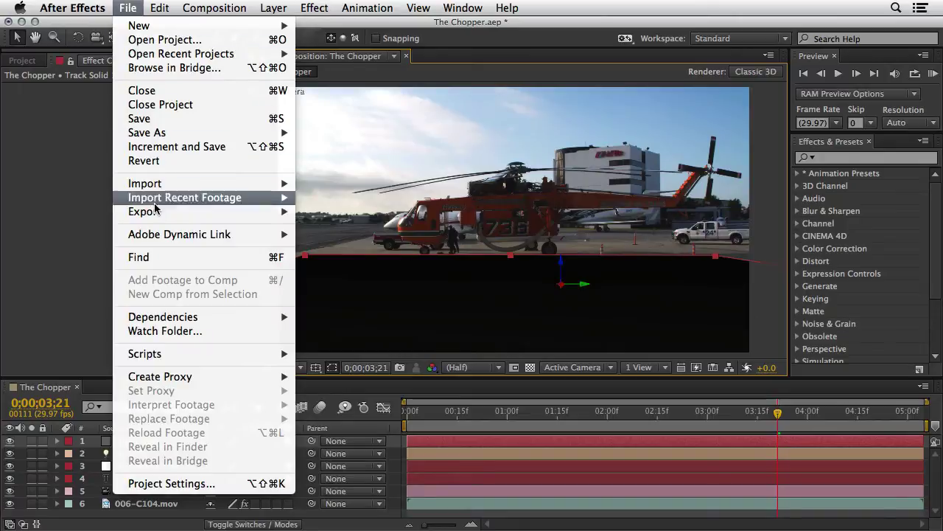
pyautogui.moveTo(158, 212)
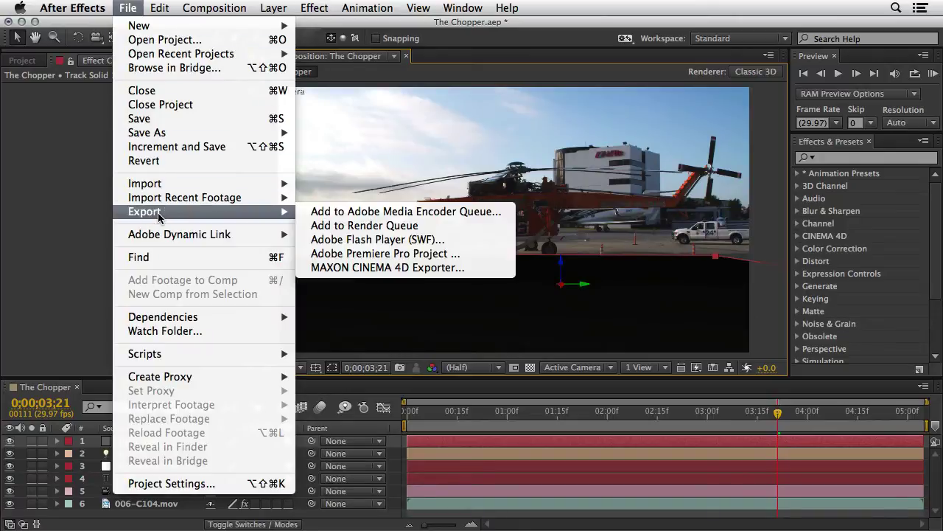
pyautogui.click(329, 273)
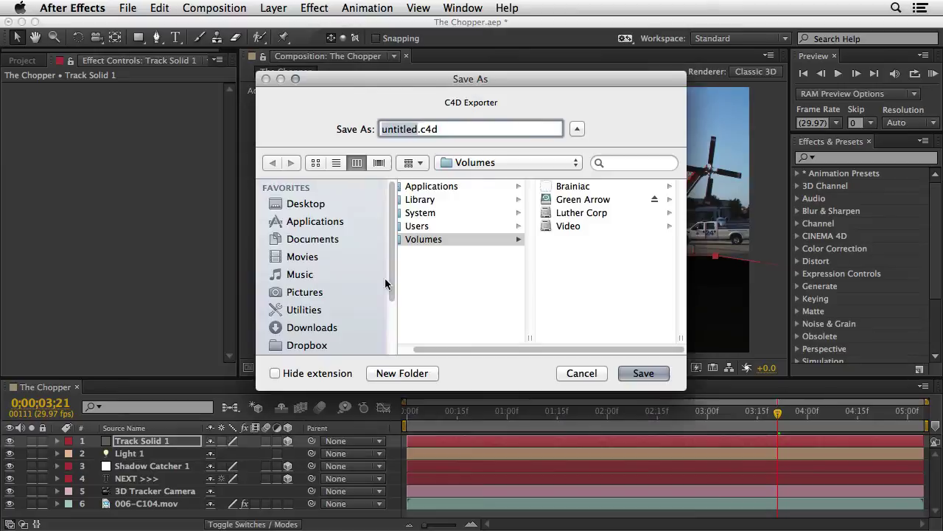
pyautogui.press('super+shift+d')
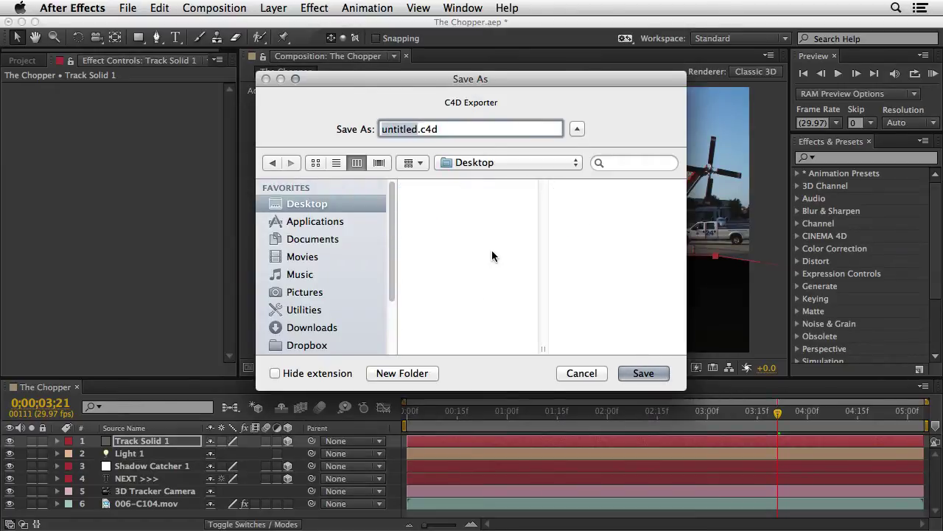
pyautogui.write('AeC')
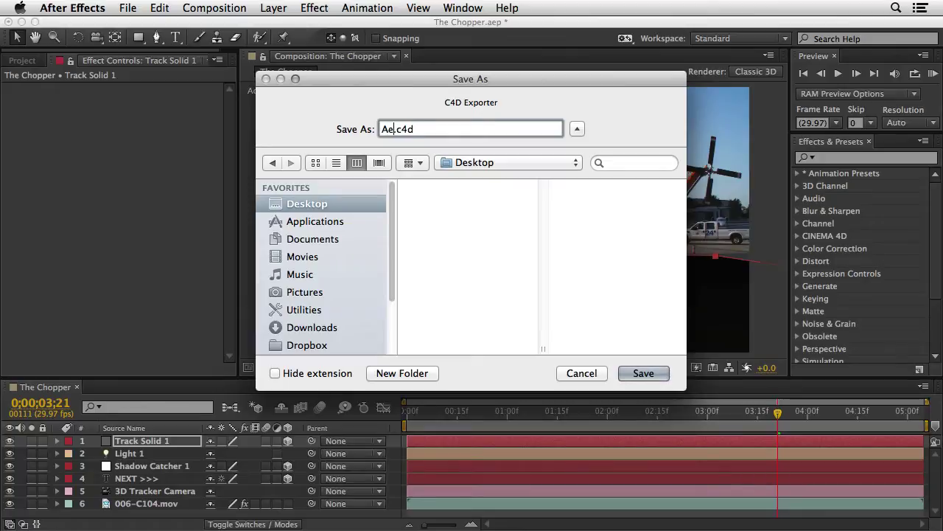
pyautogui.write('T')
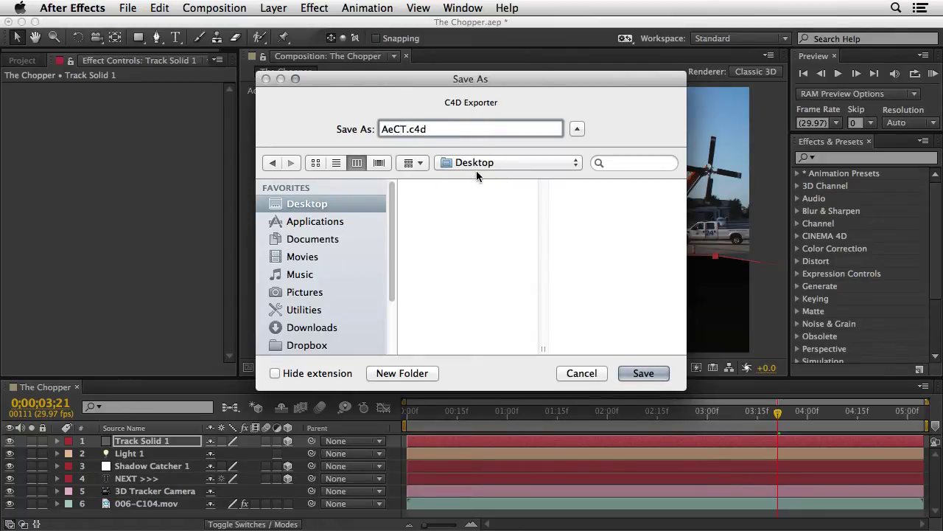
pyautogui.click(644, 374)
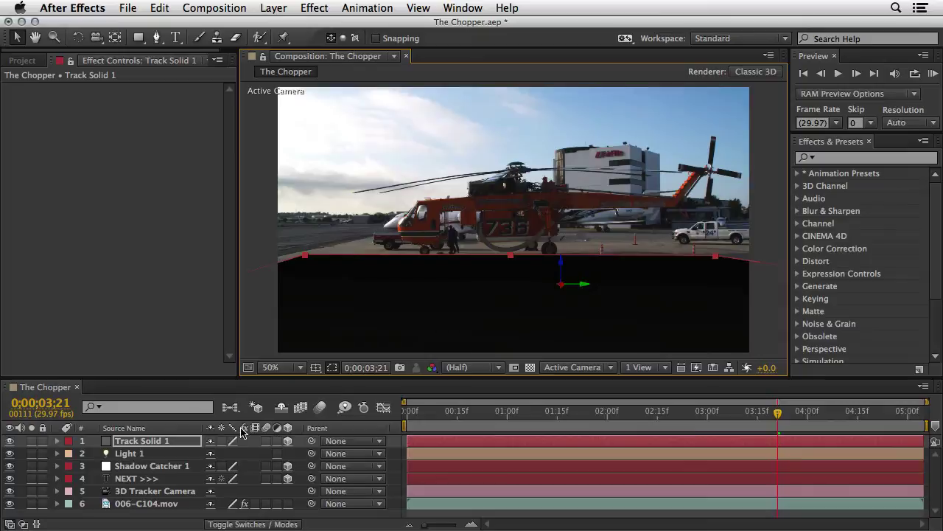
# Hide Track Solid 1 and add a new MAXON CINEMA 4D file layer saved as 3S Title on the Desktop
pyautogui.click(10, 440)
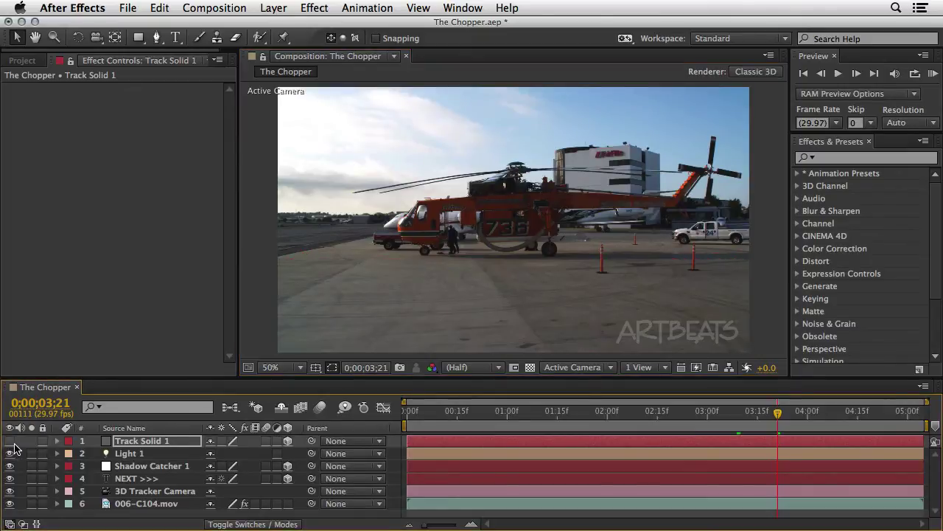
pyautogui.click(273, 9)
pyautogui.moveTo(280, 27)
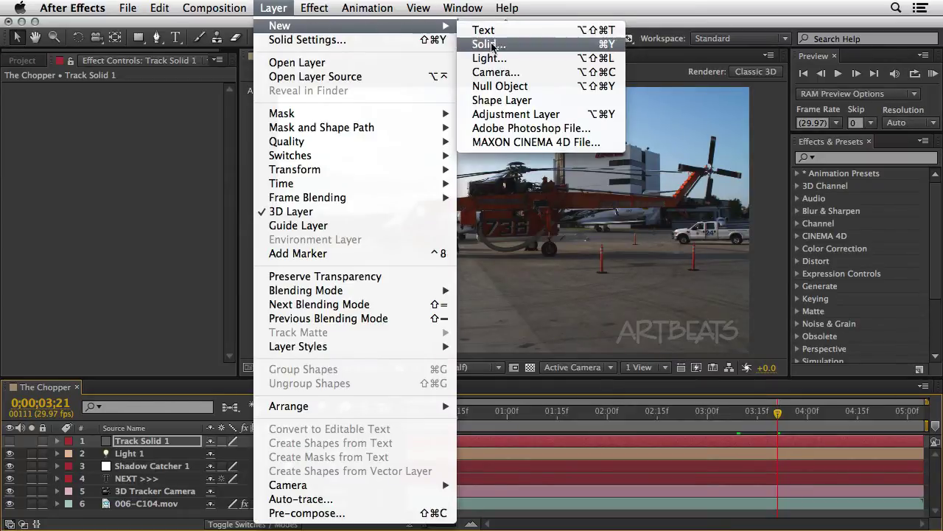
pyautogui.click(504, 144)
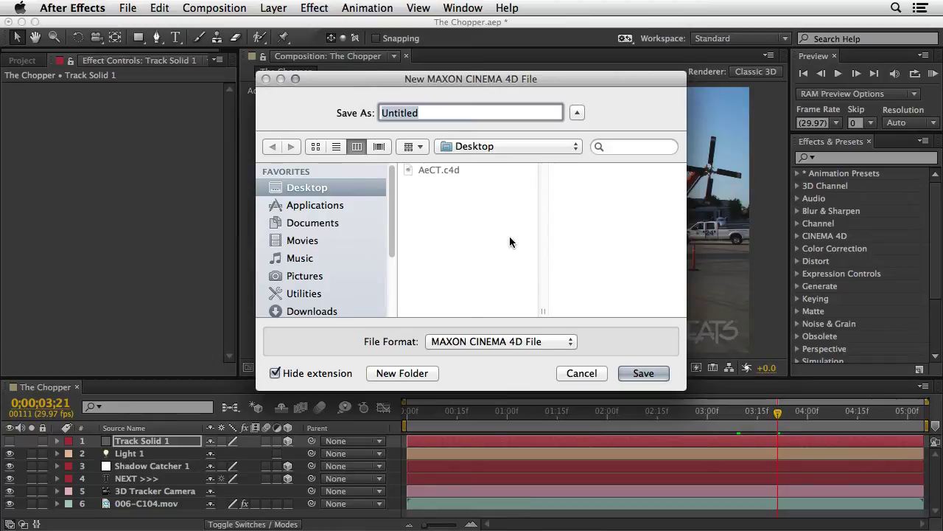
pyautogui.write('3S Tit')
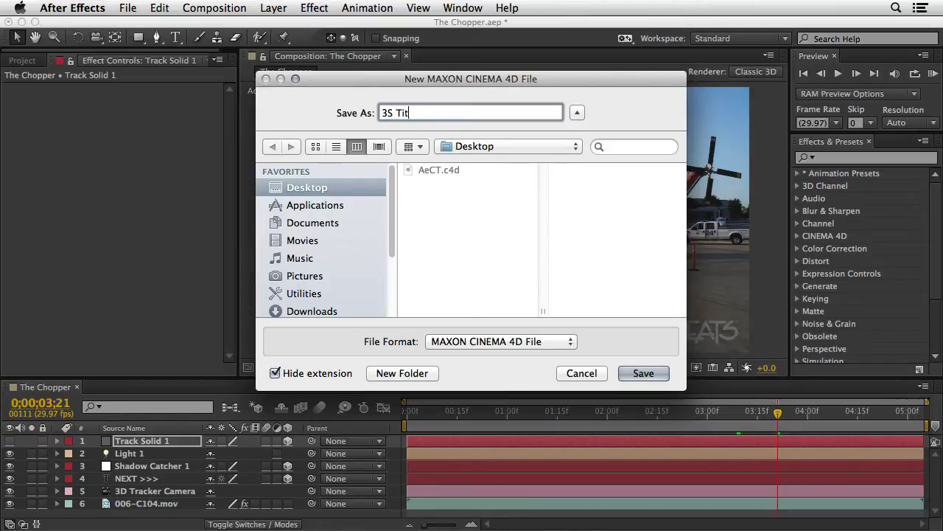
pyautogui.write('le')
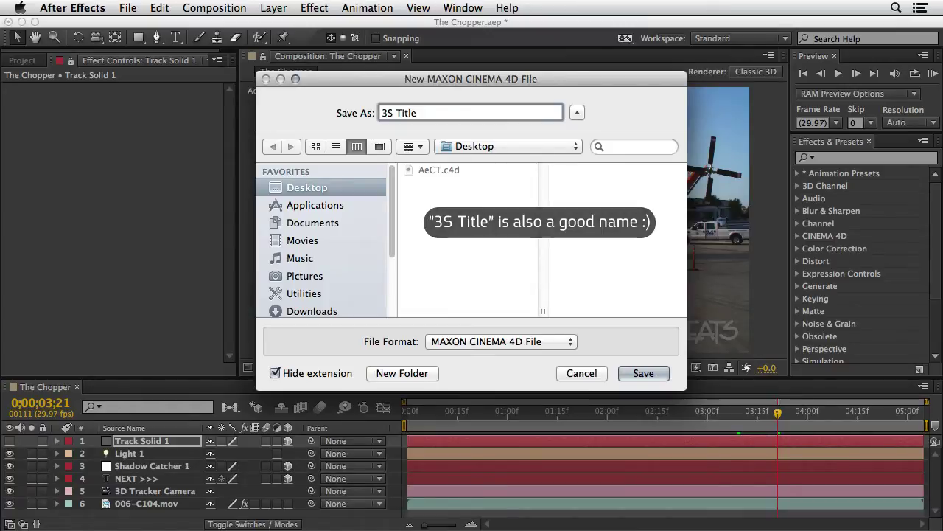
pyautogui.press('Return')
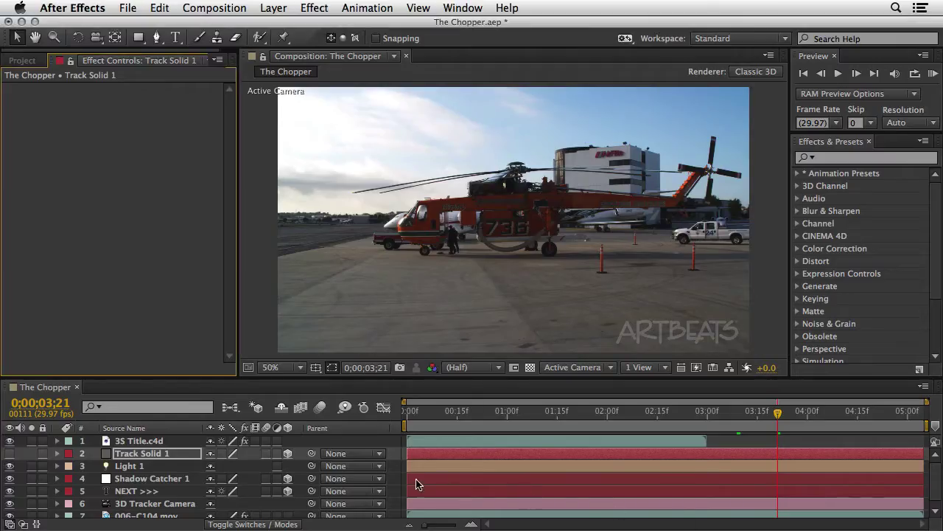
# Switch the timeline display from timecode to frames and check the composition's preset and duration in its settings
pyautogui.keyDown('super'); pyautogui.click(48, 404); pyautogui.keyUp('super')
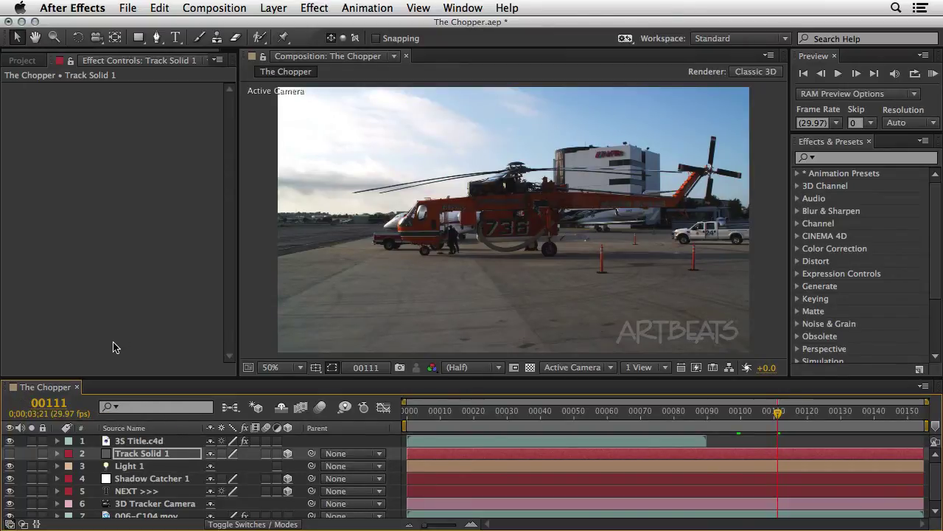
pyautogui.click(221, 6)
pyautogui.click(227, 49)
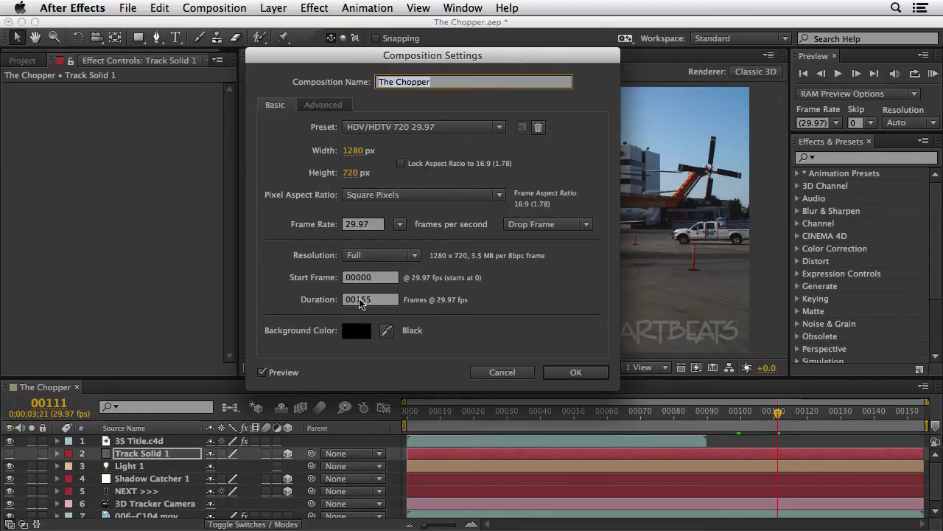
pyautogui.click(579, 371)
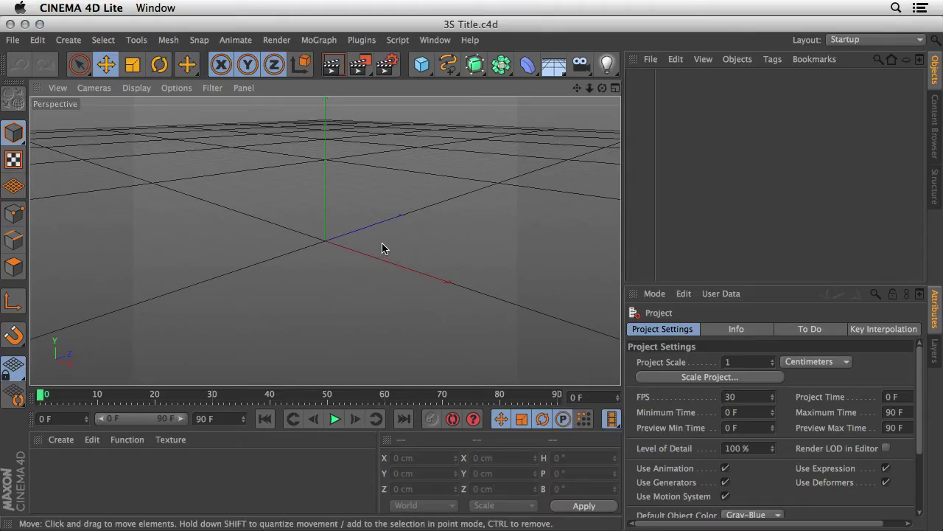
# In CINEMA 4D, set the render output to the HDV/HDTV 720 29.97 preset and the frame range to All Frames
pyautogui.click(388, 66)
pyautogui.click(157, 73)
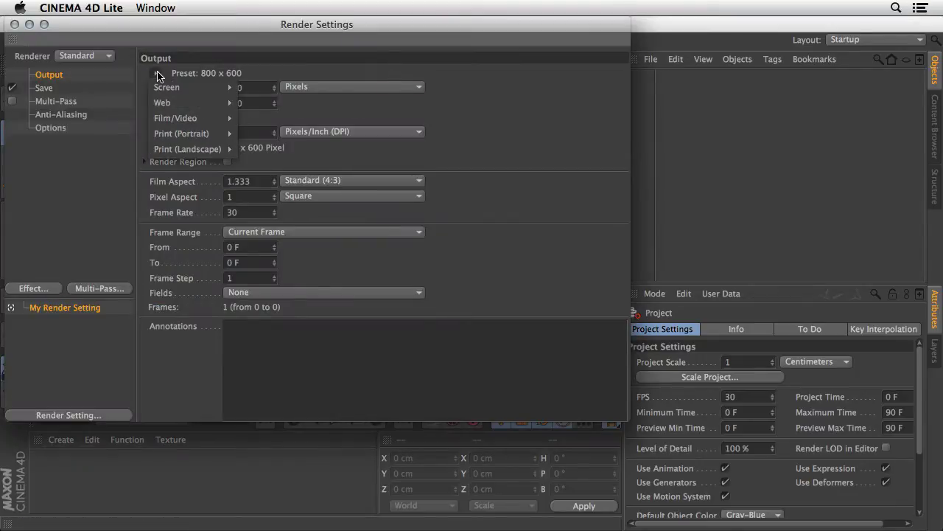
pyautogui.moveTo(169, 119)
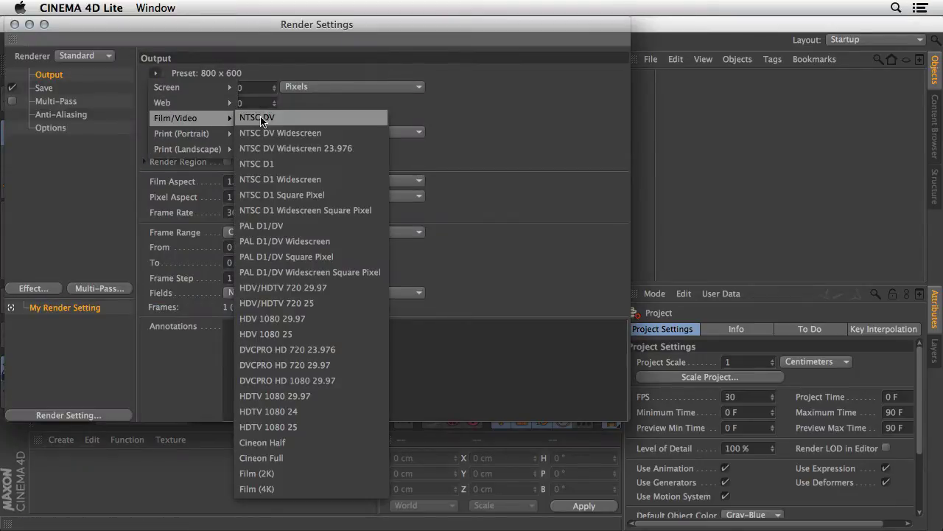
pyautogui.click(336, 288)
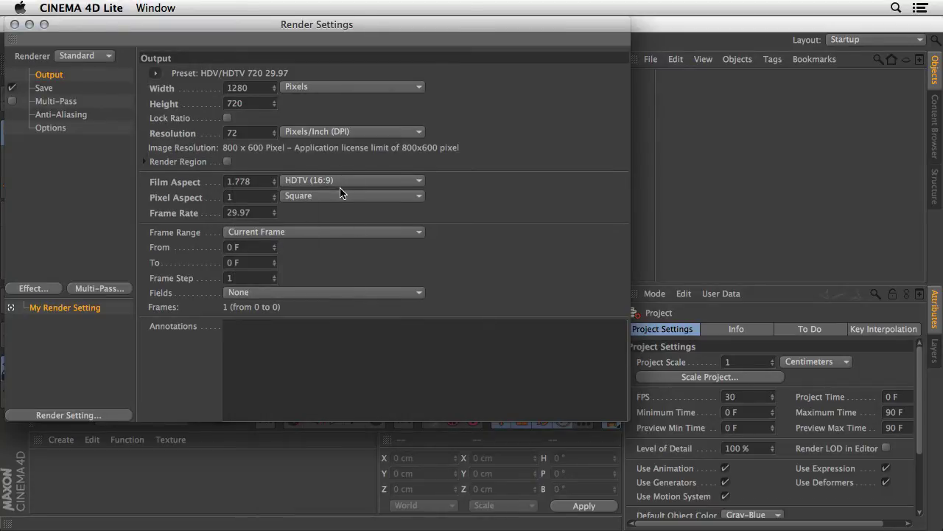
pyautogui.click(336, 232)
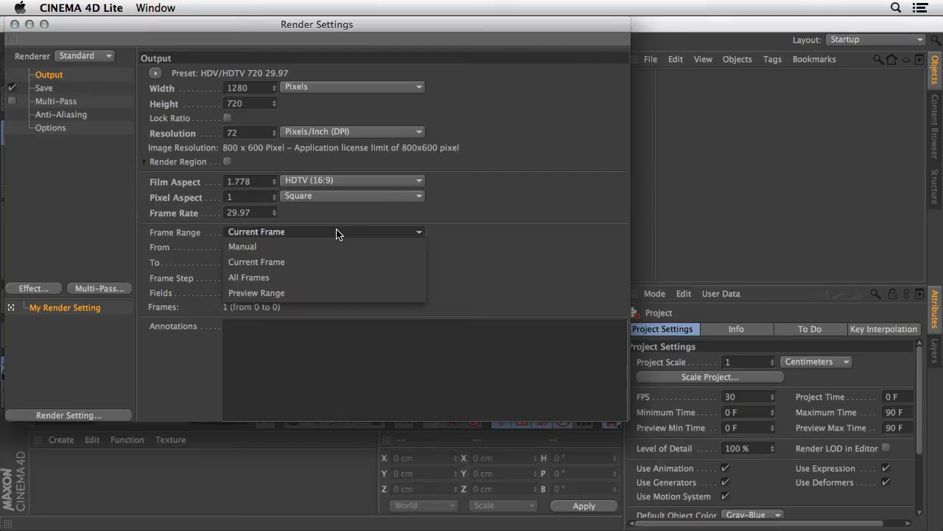
pyautogui.click(336, 278)
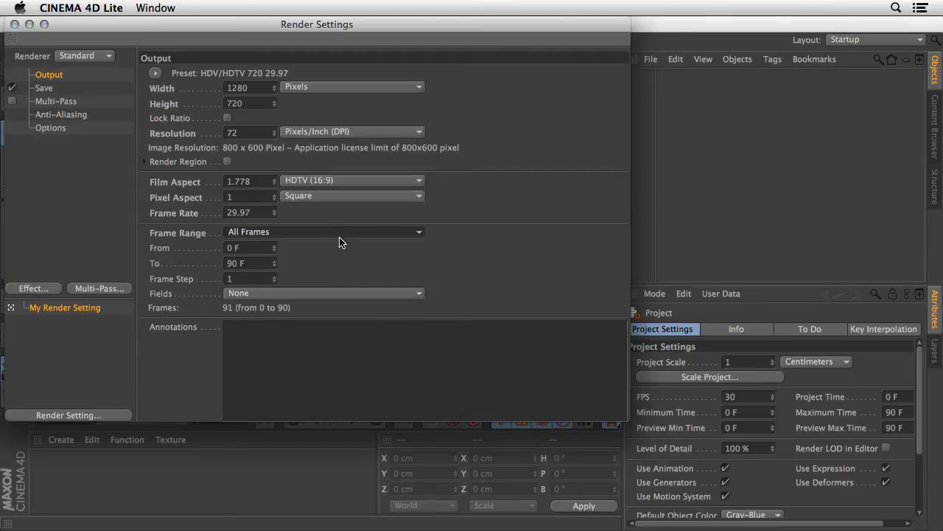
pyautogui.click(14, 24)
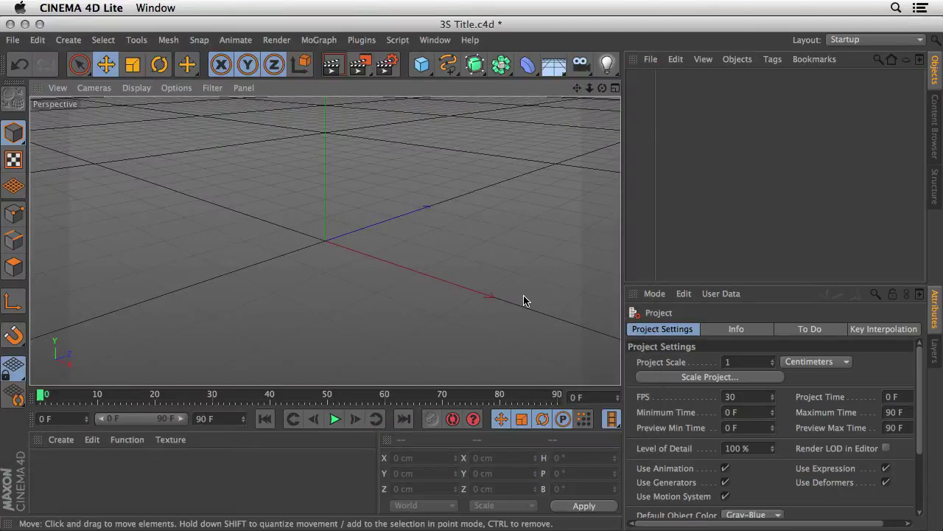
# Set the project's end frame to 155 and extend the preview range to the full 155 frames
pyautogui.moveTo(215, 418); pyautogui.dragTo(189, 418)
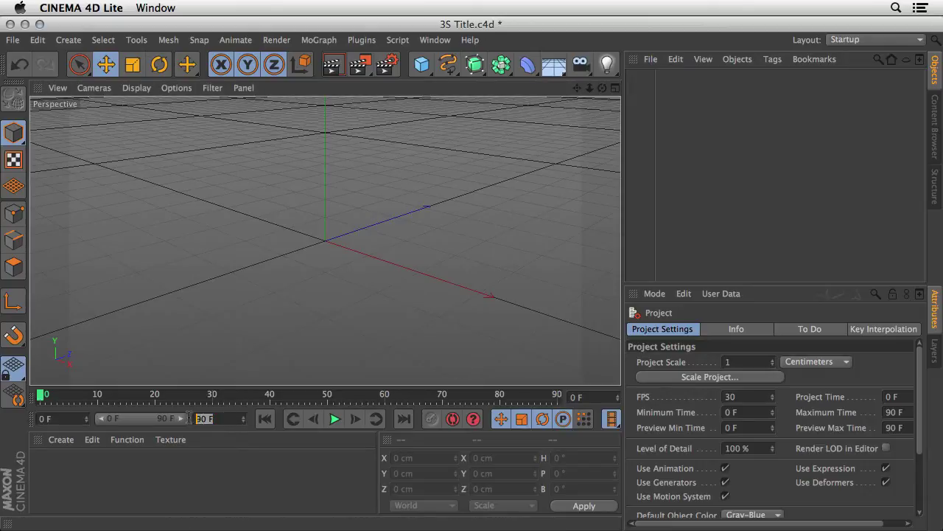
pyautogui.press('BackSpace')
pyautogui.write('155')
pyautogui.press('Return')
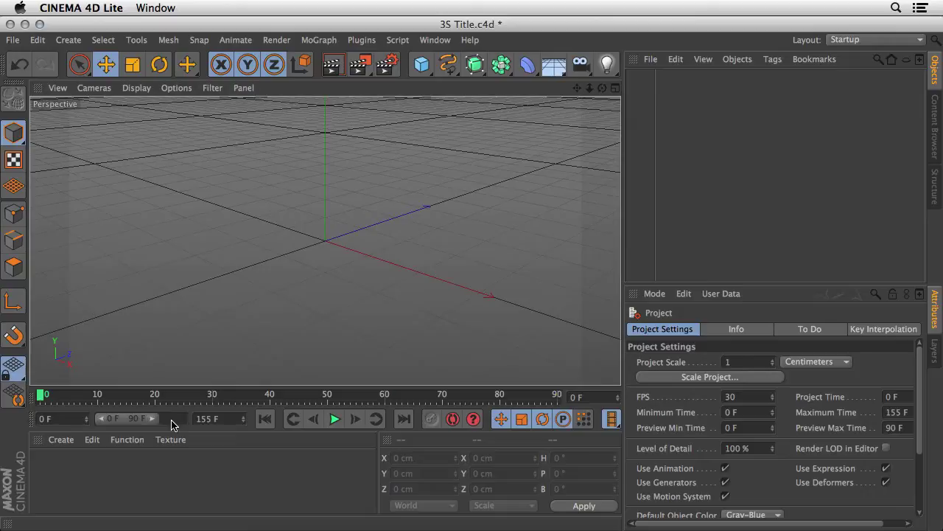
pyautogui.moveTo(165, 421); pyautogui.dragTo(188, 420)
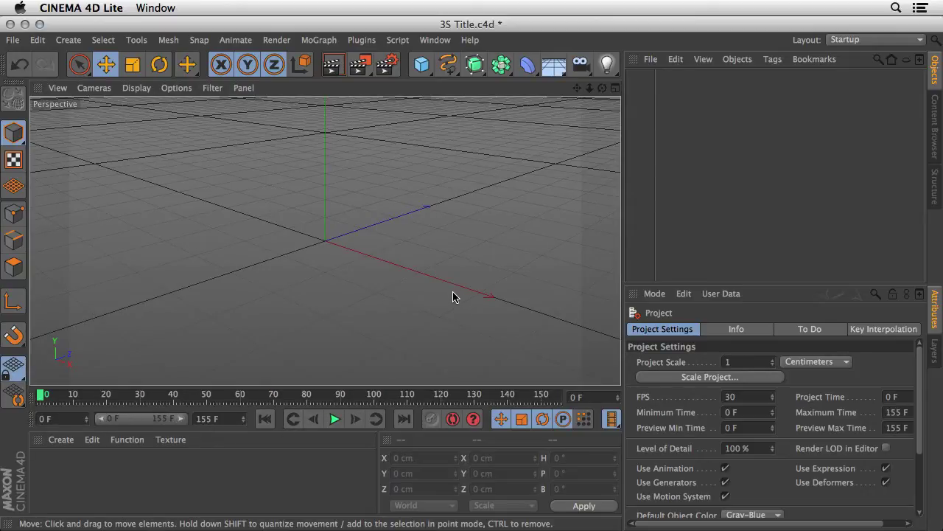
# Save the 3S Title project, switch to After Effects and extend the 3S Title.c4d layer to the composition's end
pyautogui.press('super+s')
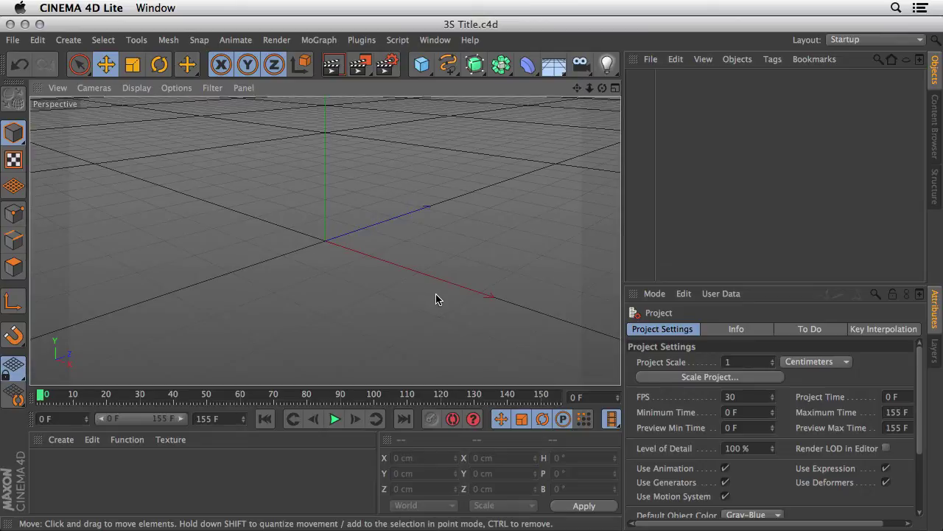
pyautogui.press('super+Tab')
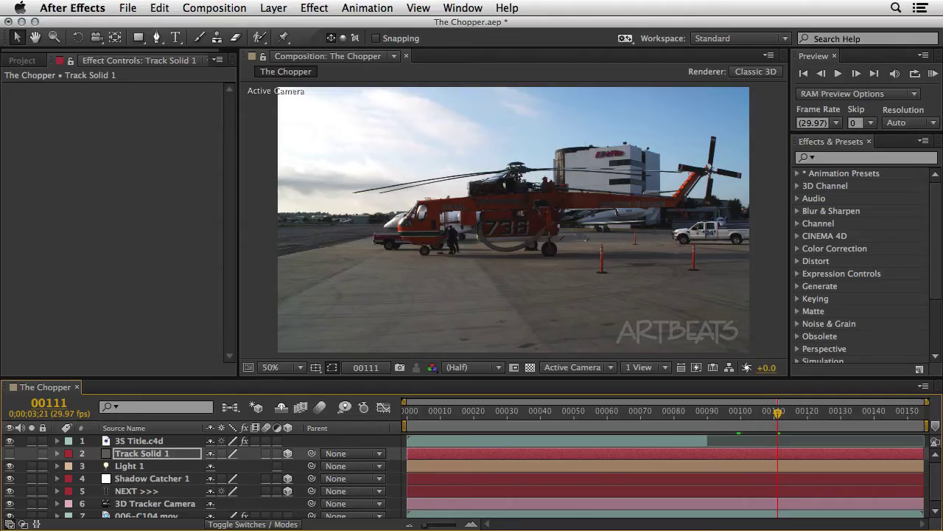
pyautogui.click(710, 442)
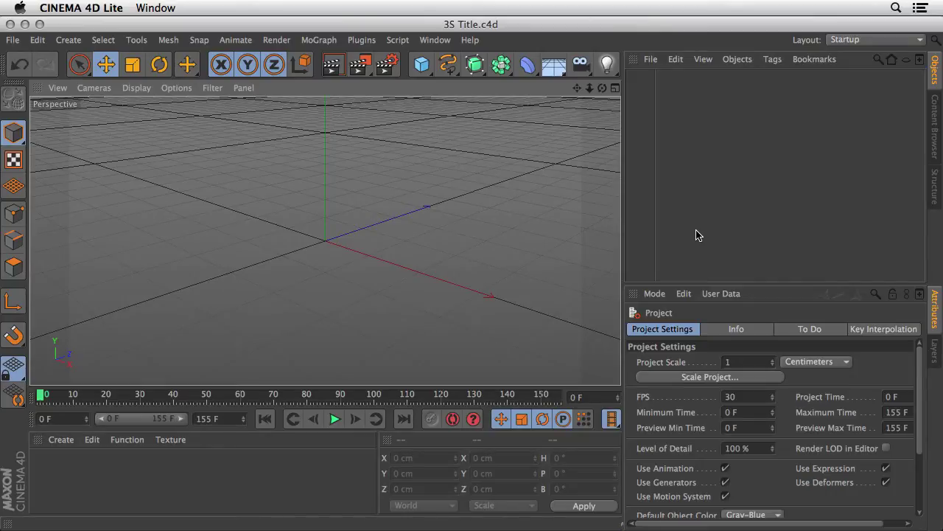
# Back in CINEMA 4D, merge the objects from AeCT.c4d on the Desktop into the 3S Title project
pyautogui.click(651, 61)
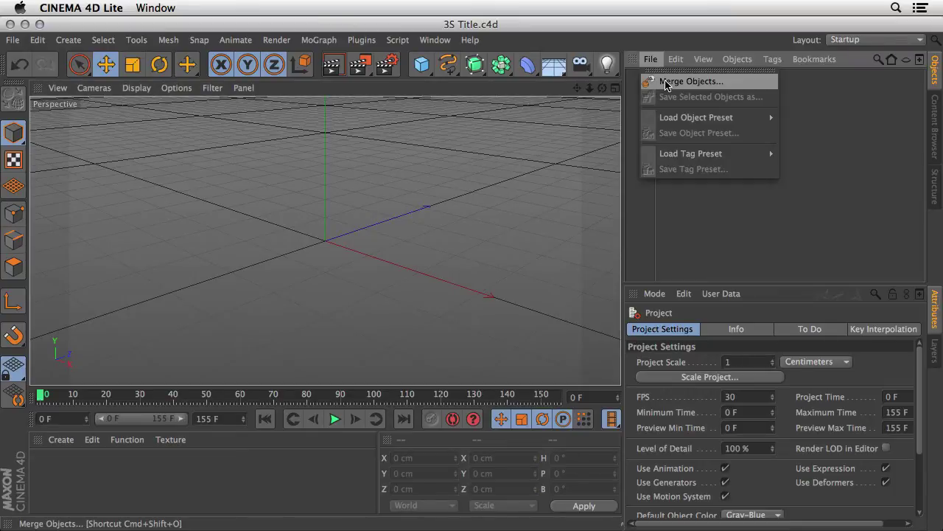
pyautogui.click(665, 83)
pyautogui.click(279, 145)
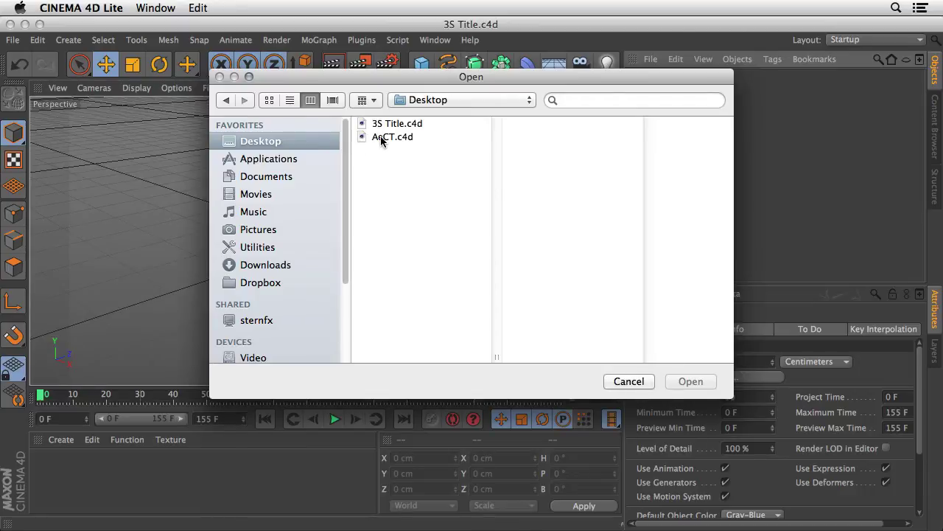
pyautogui.click(382, 138)
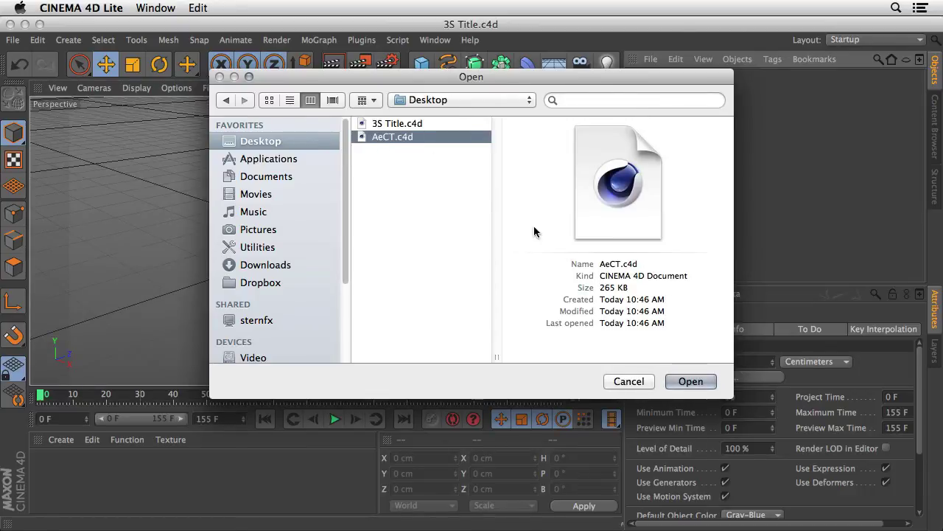
pyautogui.click(693, 381)
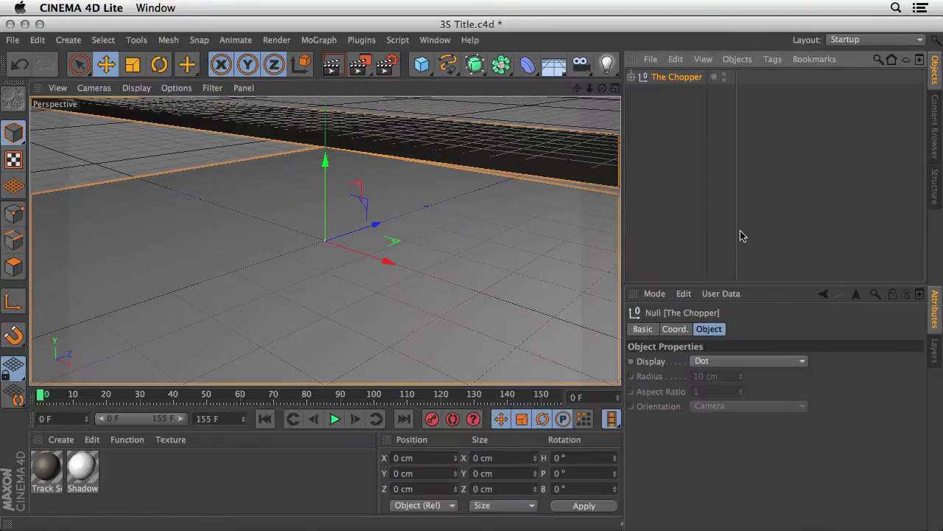
# Ungroup the four objects inside The Chopper null and delete the emptied null
pyautogui.click(632, 77)
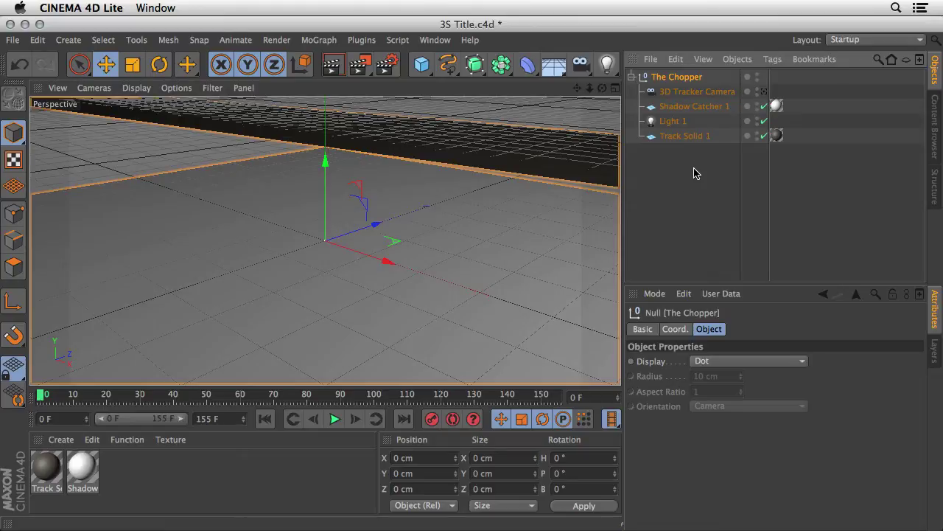
pyautogui.moveTo(693, 173); pyautogui.dragTo(679, 97)
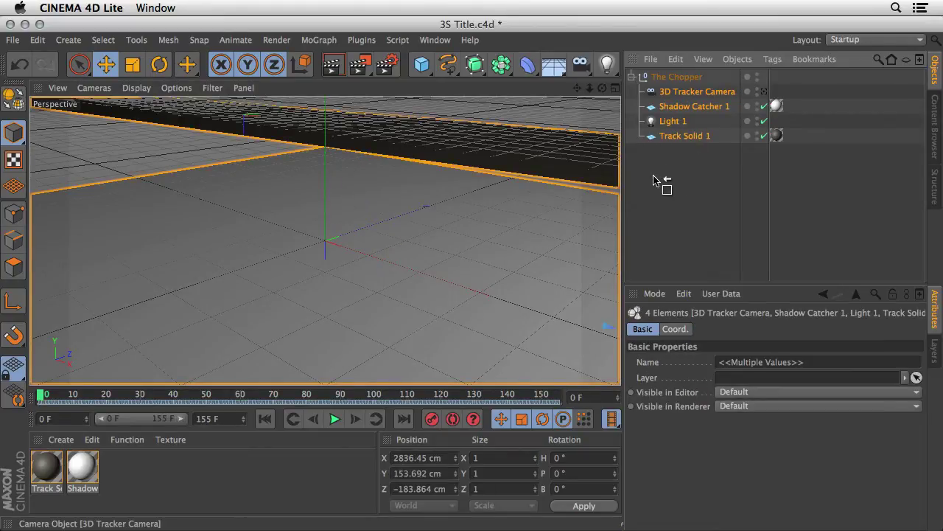
pyautogui.hotkey('shift', 'g')
pyautogui.click(677, 76)
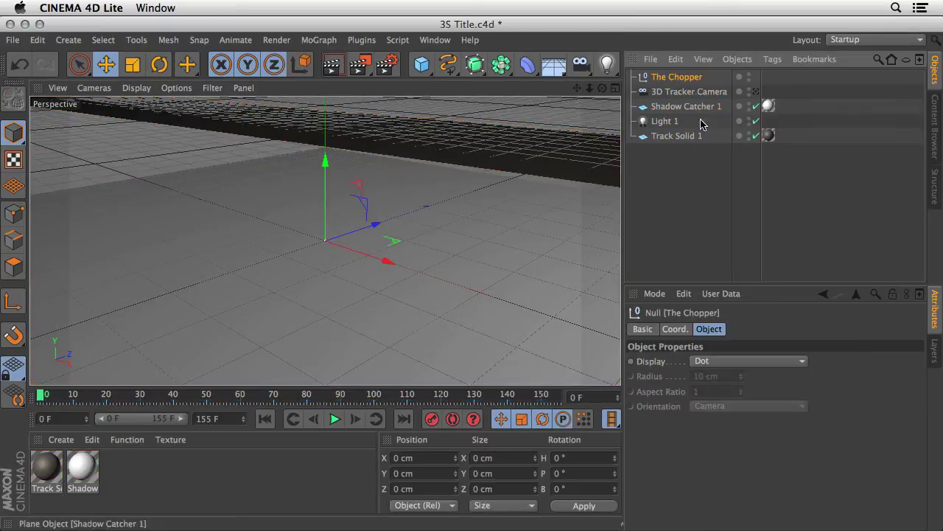
pyautogui.press('Delete')
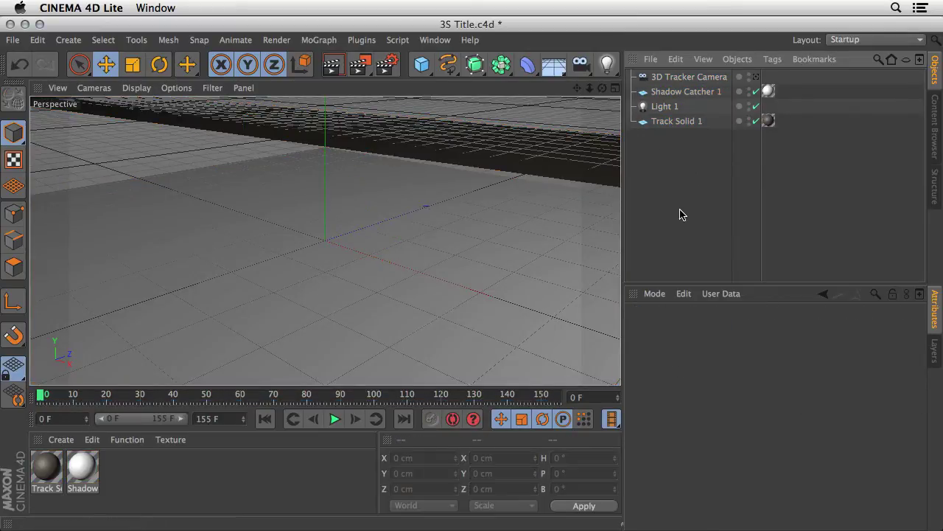
# Make the 3D Tracker Camera the active view and scrub the timeline to check its motion
pyautogui.click(689, 78)
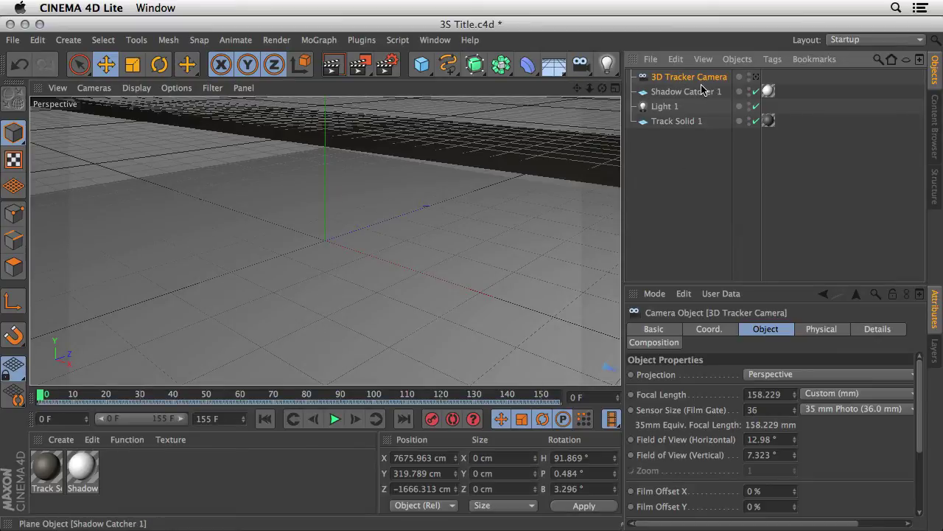
pyautogui.click(756, 76)
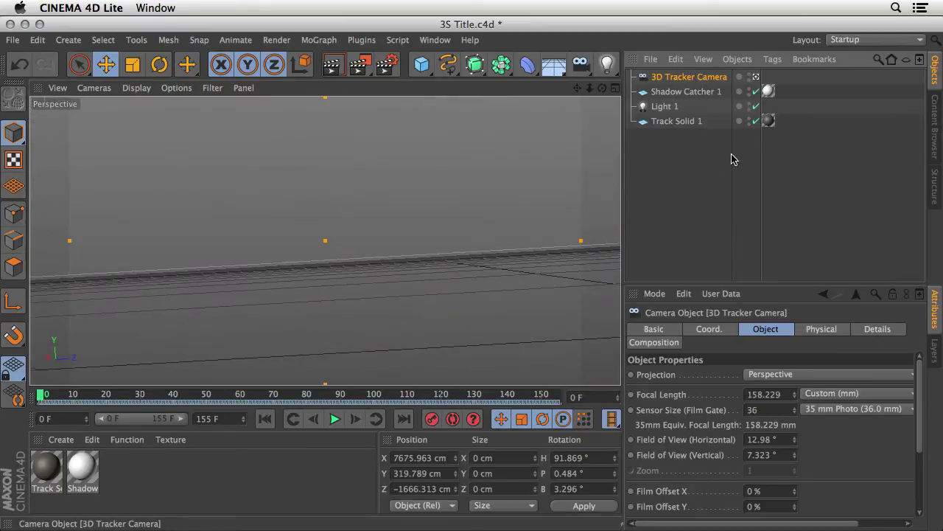
pyautogui.moveTo(42, 395); pyautogui.dragTo(10, 418)
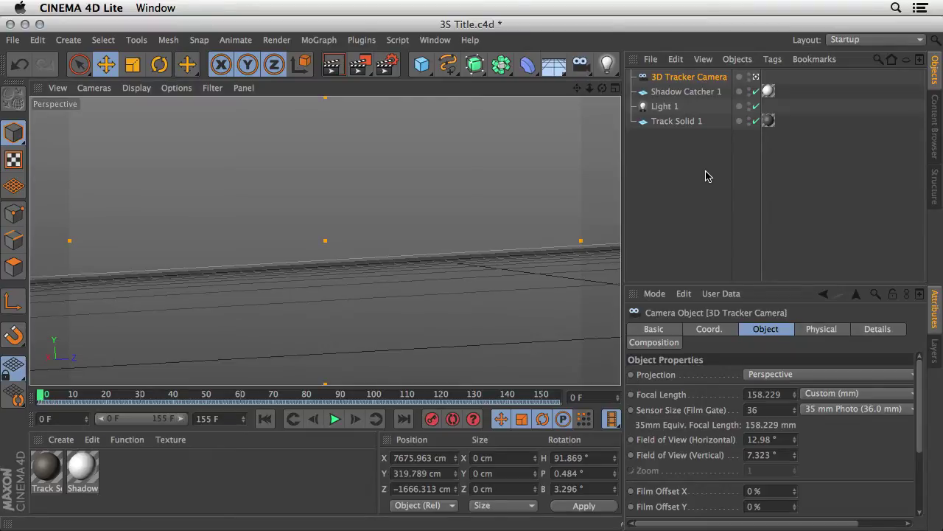
# Locate the Shadow Catcher 1 plane in the view at frame 44 and delete it
pyautogui.click(672, 93)
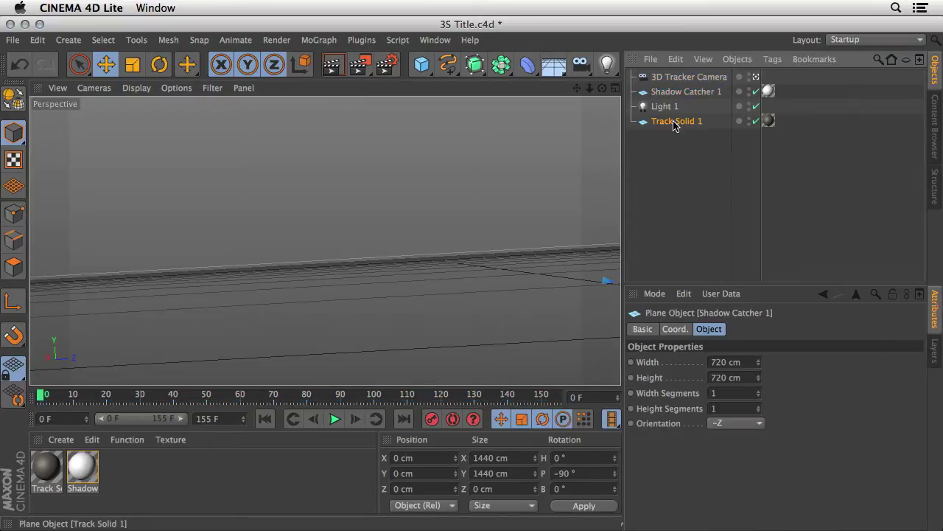
pyautogui.moveTo(44, 398); pyautogui.dragTo(186, 406)
pyautogui.click(298, 319)
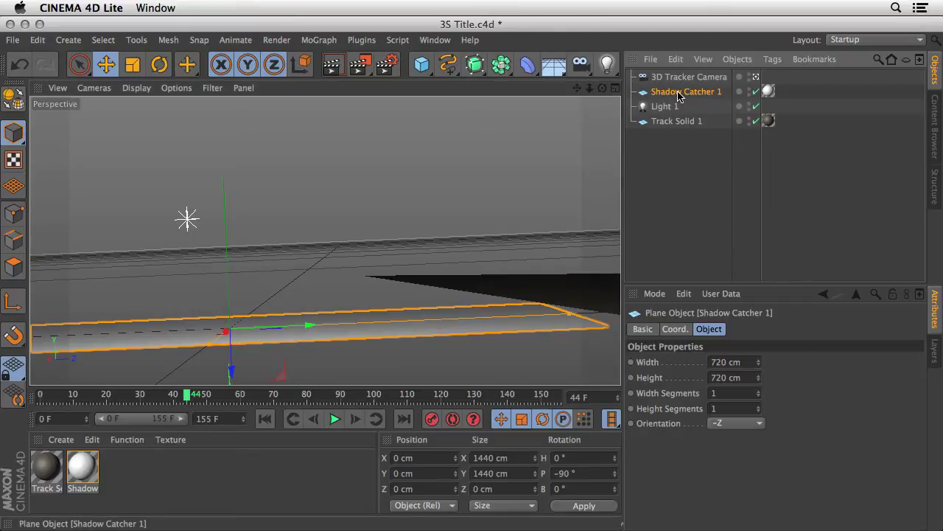
pyautogui.press('Delete')
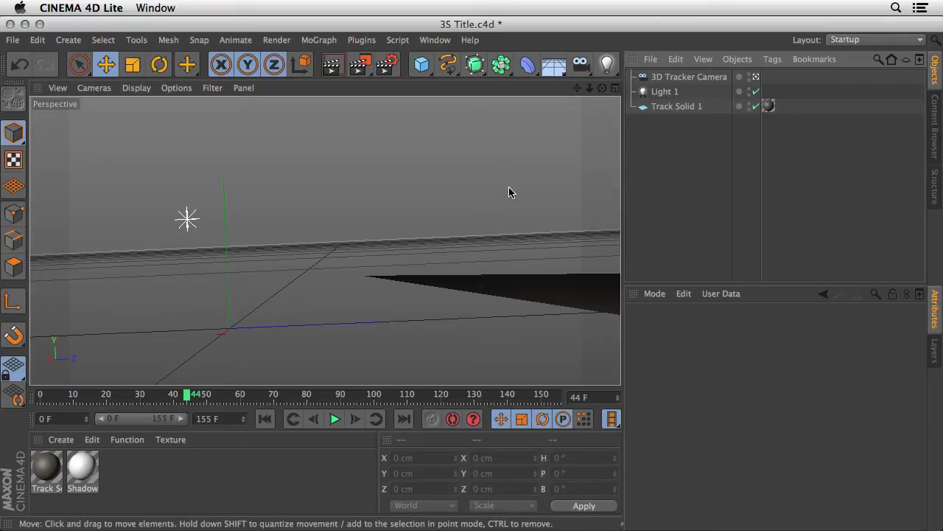
# Add a Background object to the scene and create a new material
pyautogui.click(558, 70)
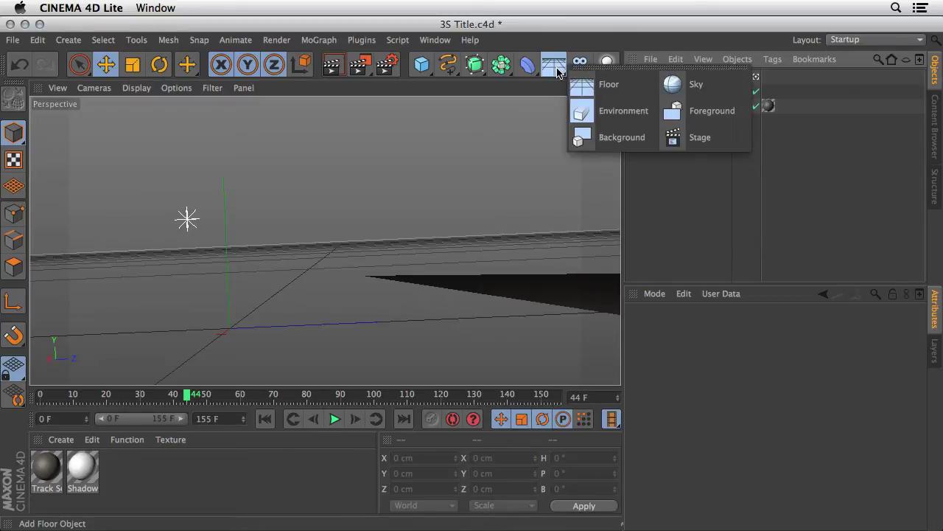
pyautogui.click(581, 136)
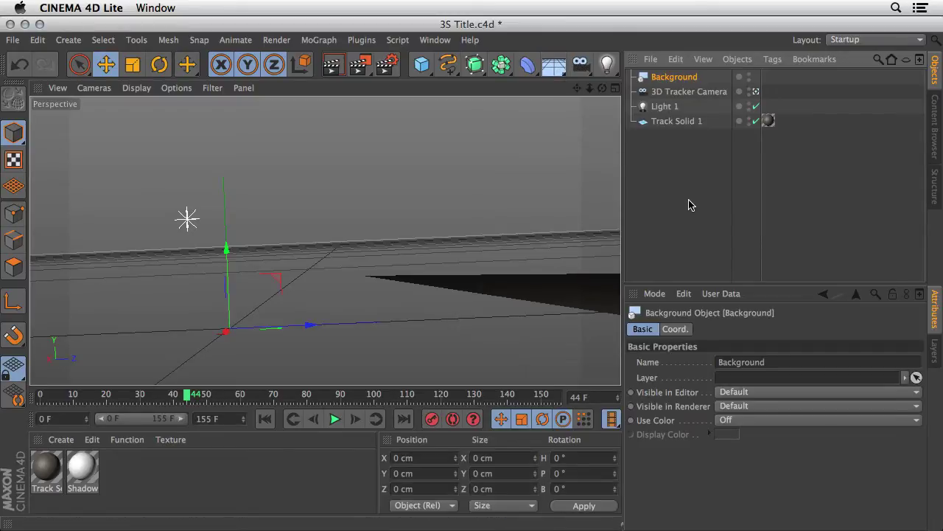
pyautogui.click(122, 469)
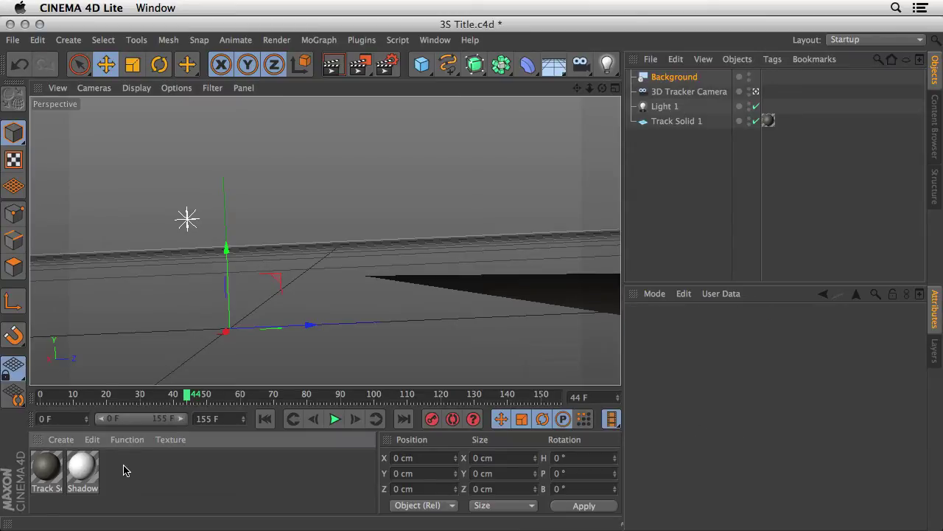
pyautogui.doubleClick(122, 469)
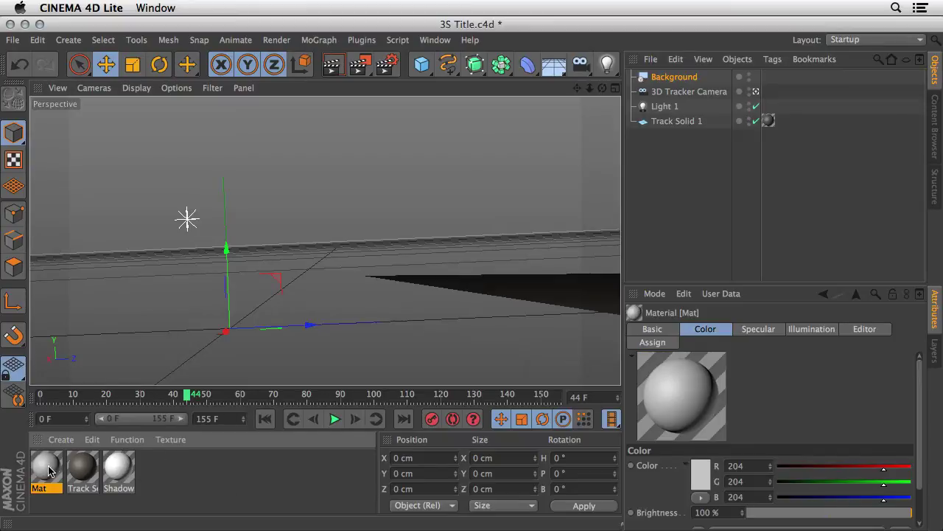
# Load AB-006-C105.mov as the new material's color texture without copying it to the project, and apply the material to the Background object
pyautogui.doubleClick(46, 468)
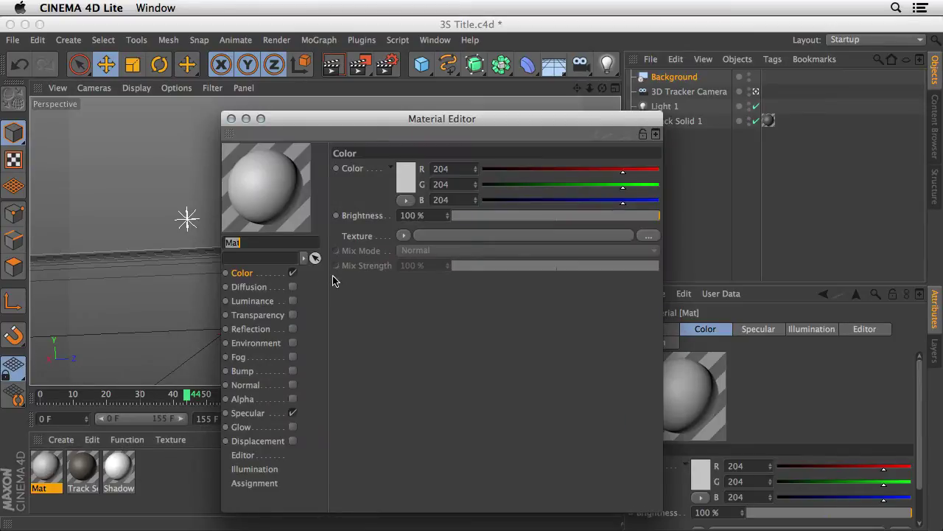
pyautogui.click(404, 237)
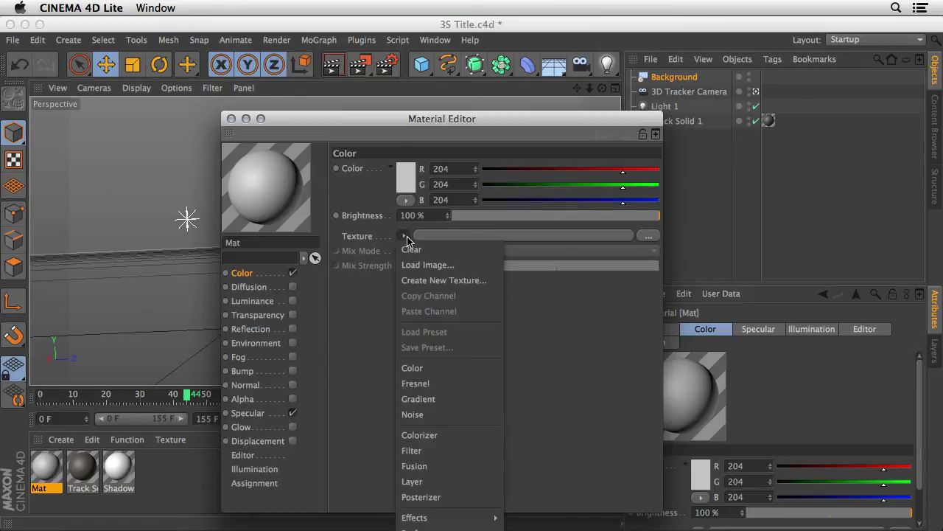
pyautogui.click(412, 265)
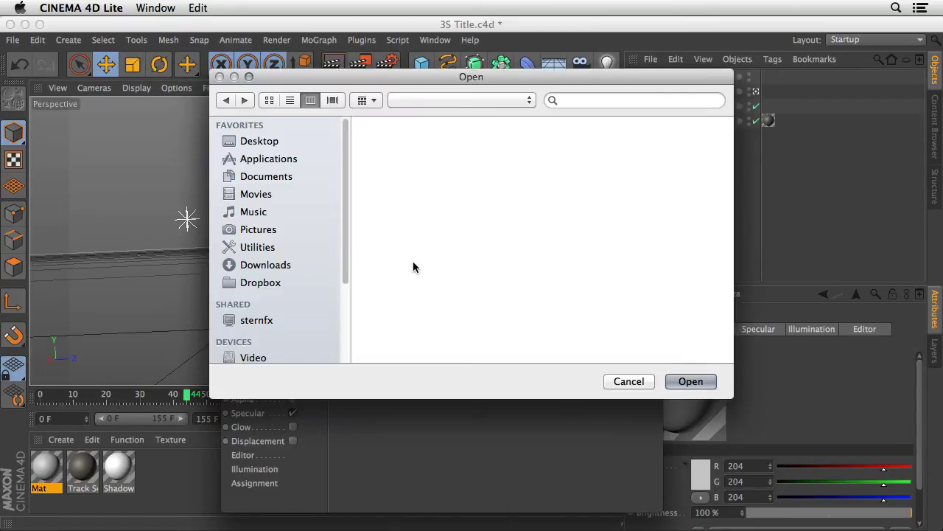
pyautogui.click(438, 100)
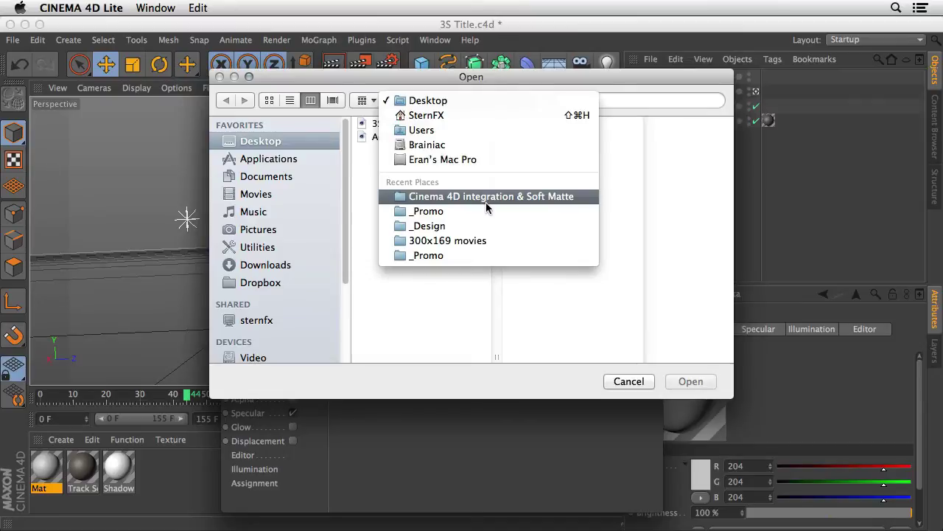
pyautogui.click(486, 200)
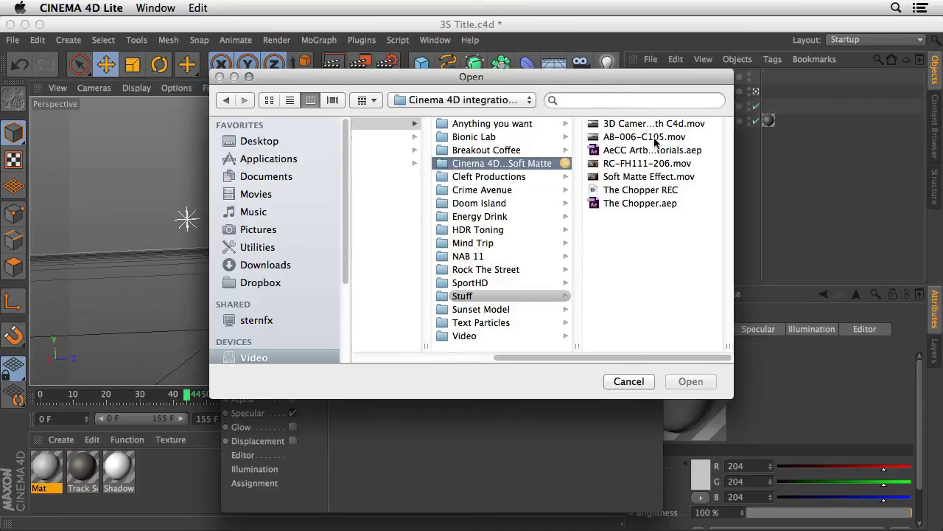
pyautogui.click(649, 135)
pyautogui.click(689, 381)
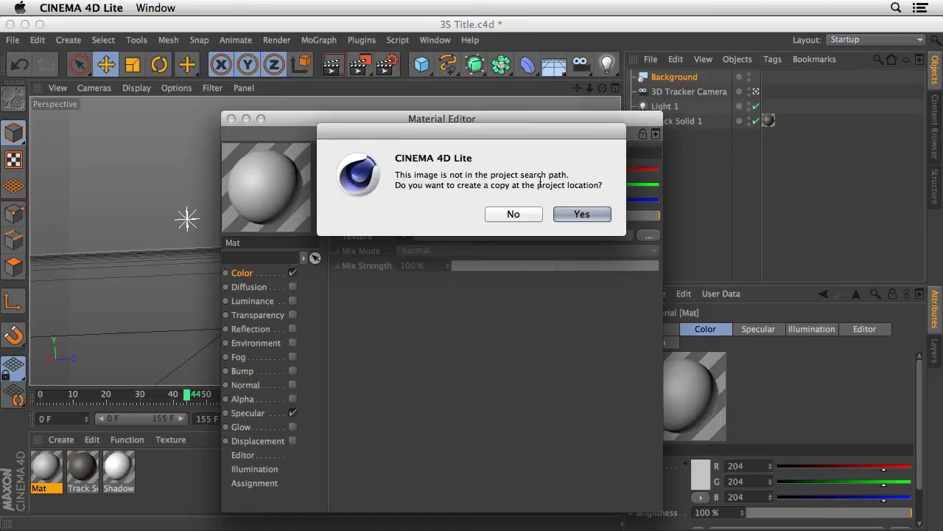
pyautogui.click(515, 214)
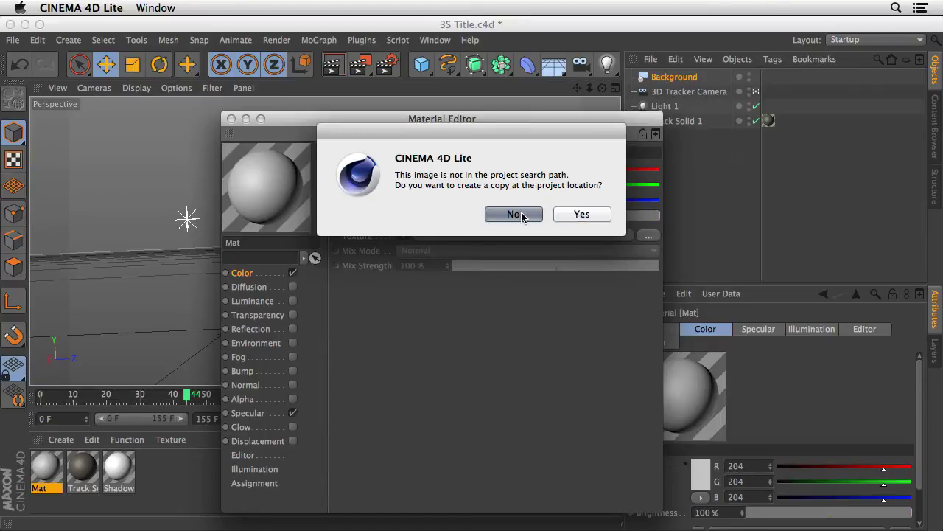
pyautogui.click(231, 119)
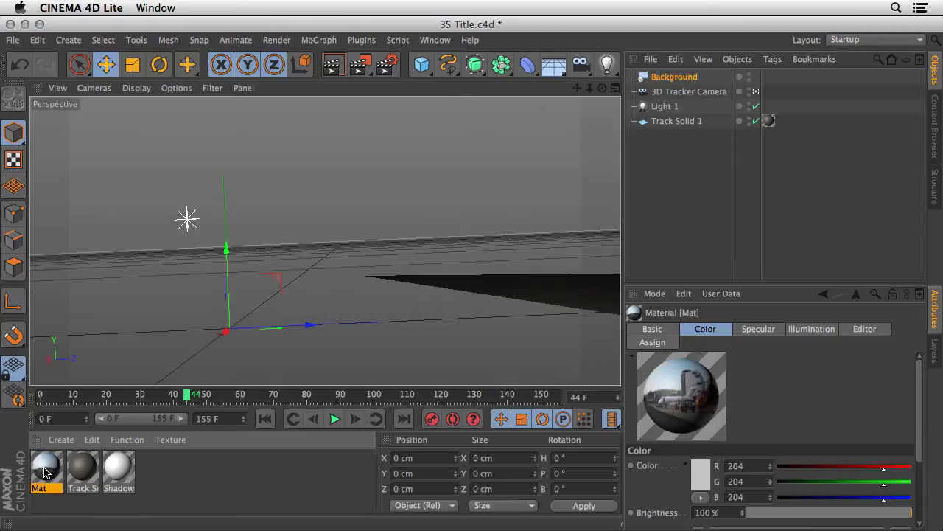
pyautogui.moveTo(46, 471); pyautogui.dragTo(696, 78)
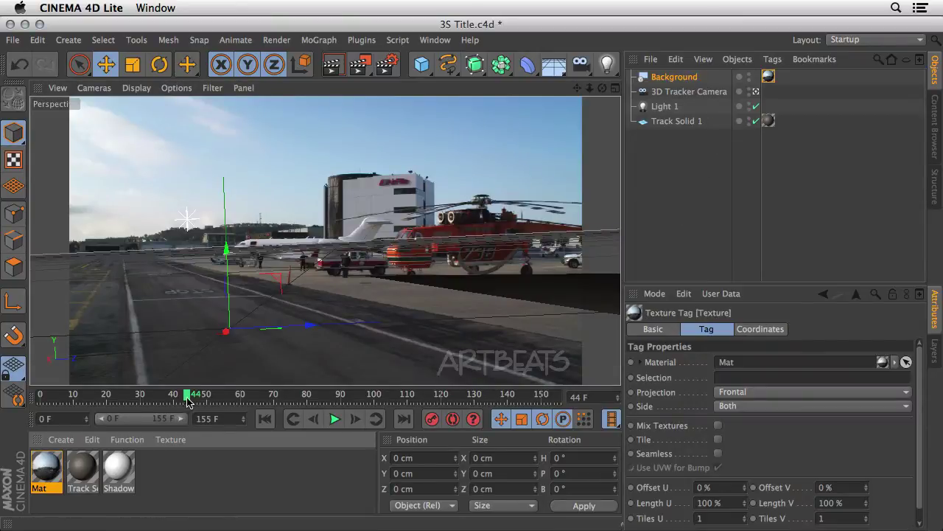
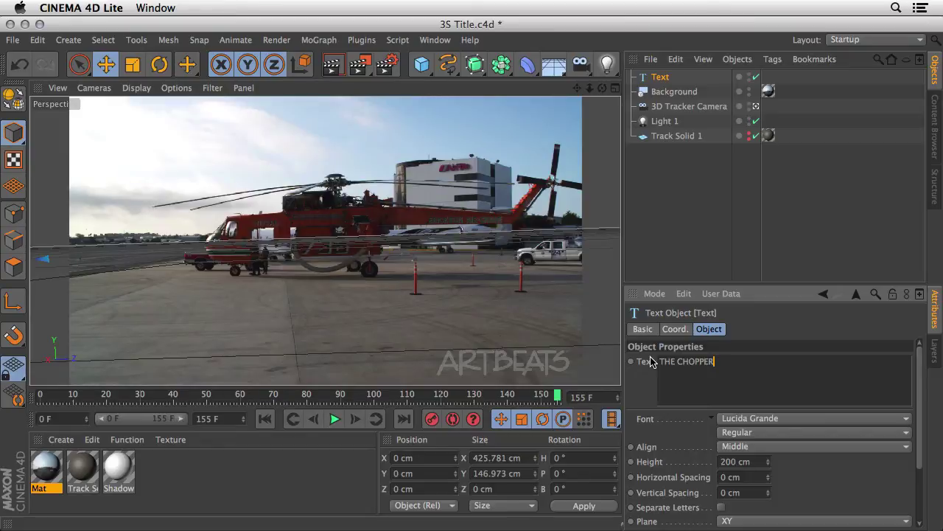
# Set the font of the THE CHOPPER text to Impact
pyautogui.click(752, 418)
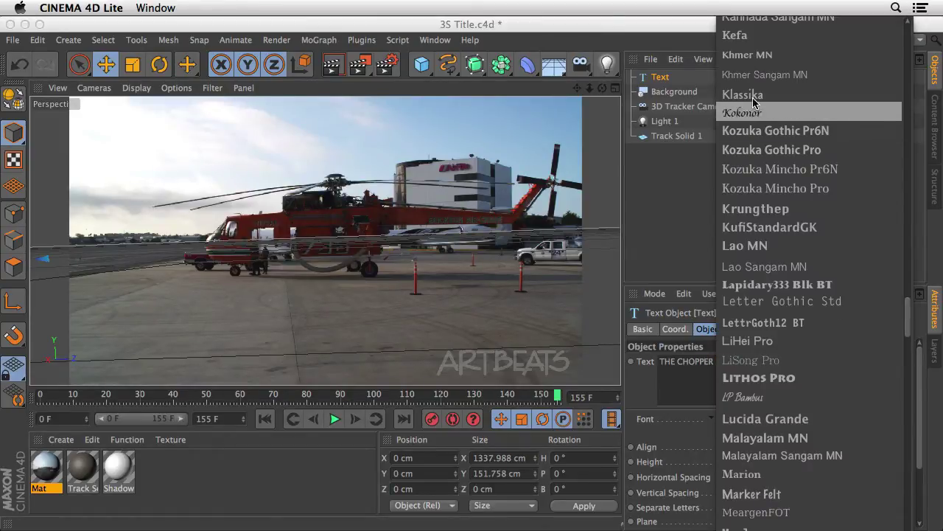
pyautogui.moveTo(752, 19)
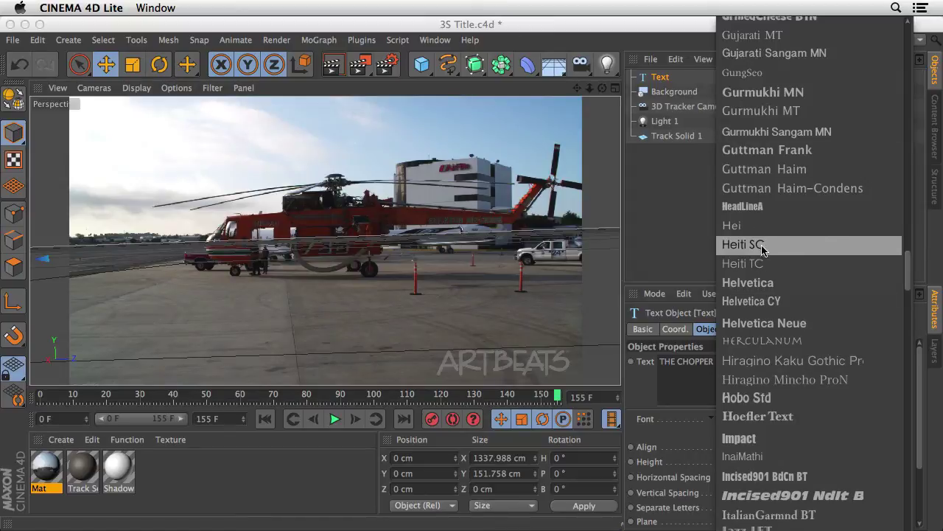
pyautogui.click(759, 439)
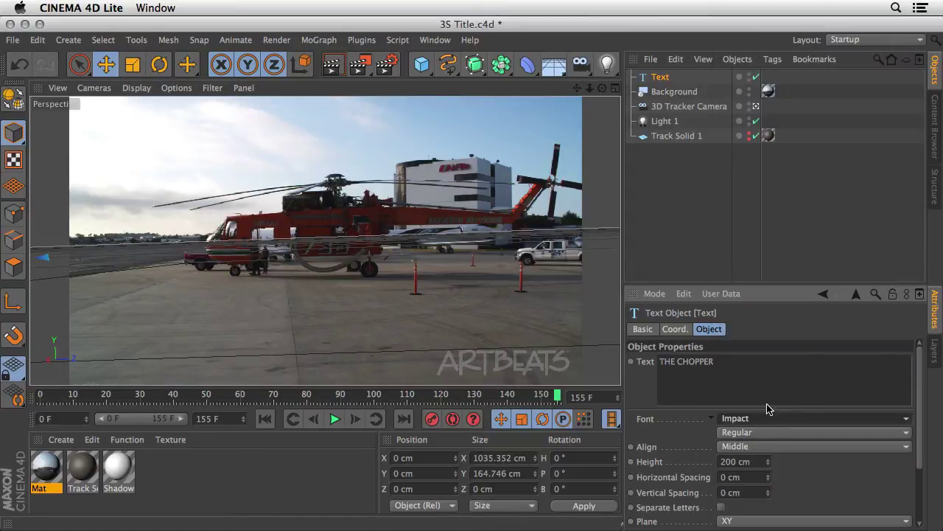
# Add an Extrude NURBS as the parent of the Text object
pyautogui.click(660, 79)
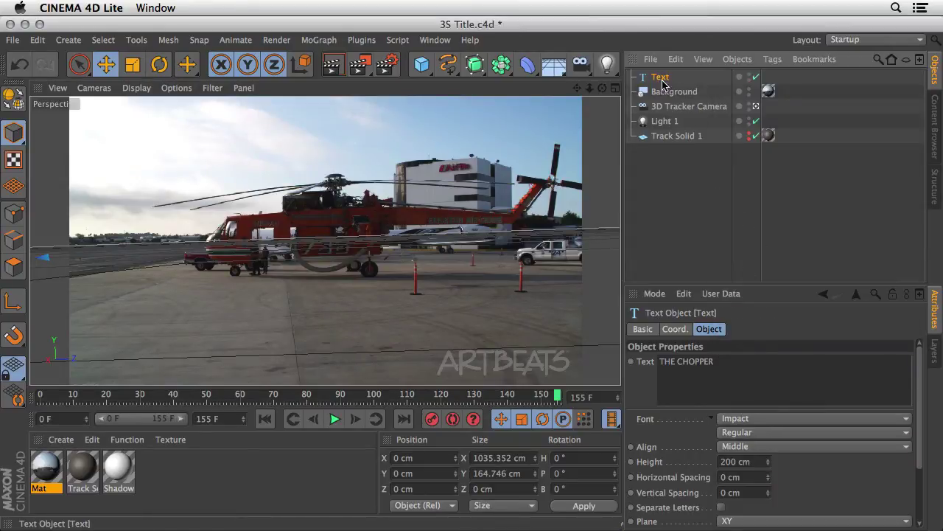
pyautogui.click(478, 68)
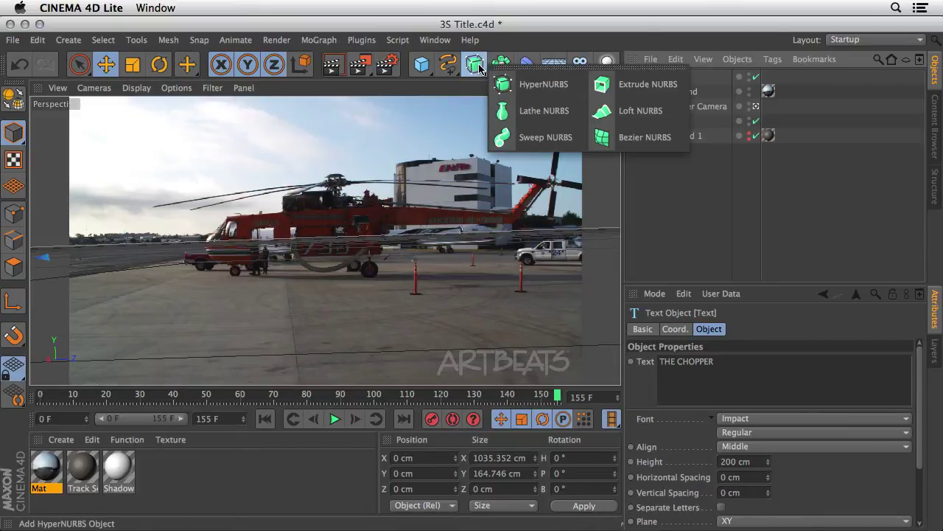
pyautogui.keyDown('alt'); pyautogui.click(613, 85); pyautogui.keyUp('alt')
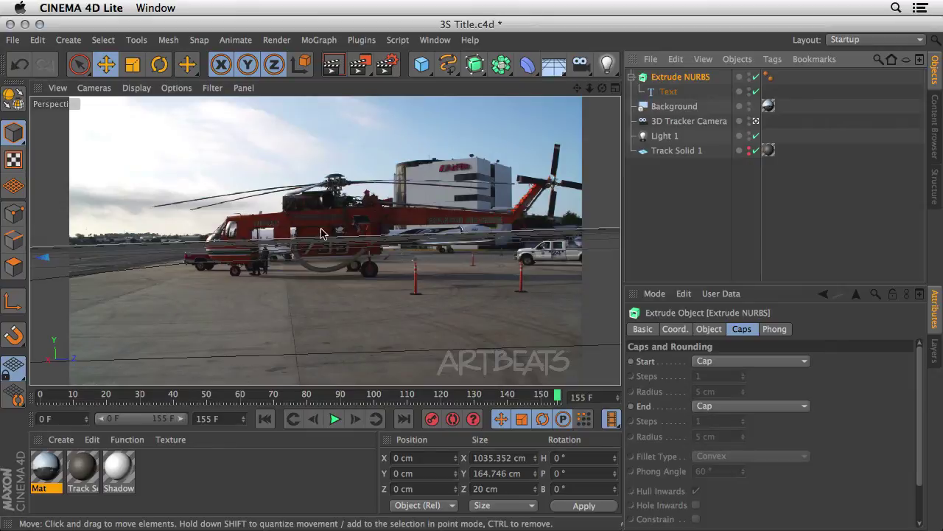
# Move the extruded text in front of the helicopter, to about Z 1253 cm and X -828 cm, judging placement at frames 64, 90 and 155
pyautogui.moveTo(557, 396); pyautogui.dragTo(254, 404)
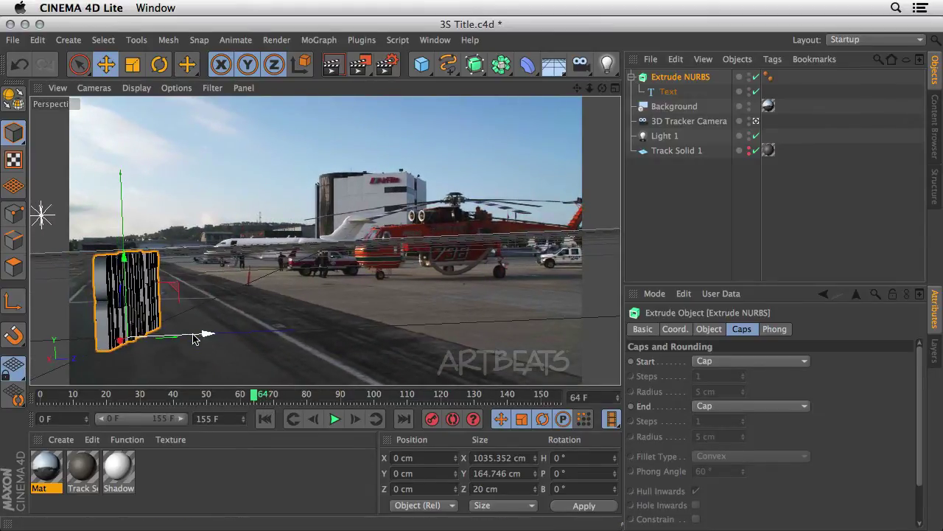
pyautogui.moveTo(194, 338); pyautogui.dragTo(616, 308)
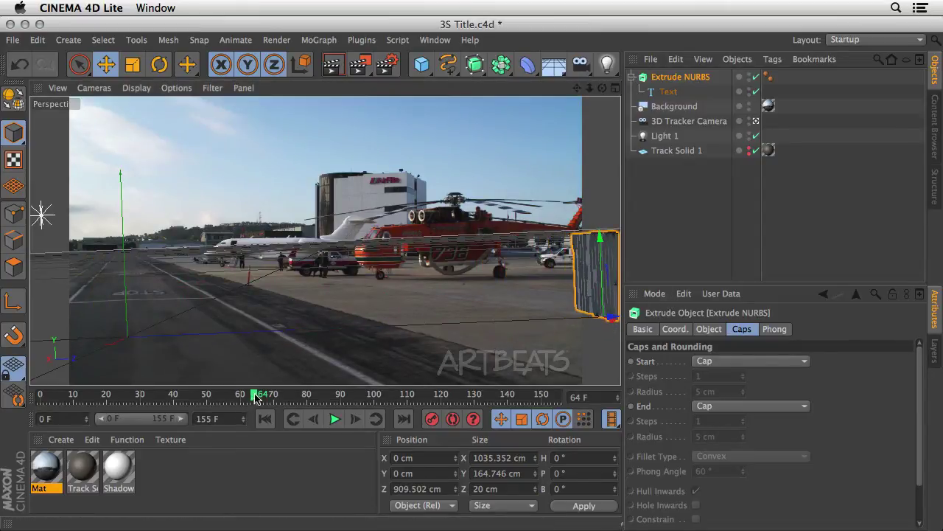
pyautogui.moveTo(255, 398)
pyautogui.mouseDown()
pyautogui.moveTo(385, 398)
pyautogui.moveTo(341, 398)
pyautogui.mouseUp()
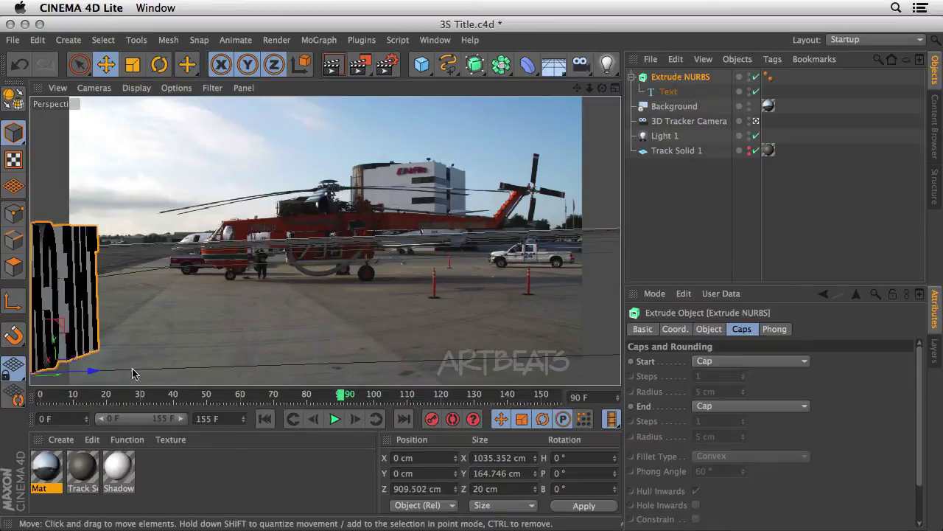
pyautogui.moveTo(91, 372); pyautogui.dragTo(398, 366)
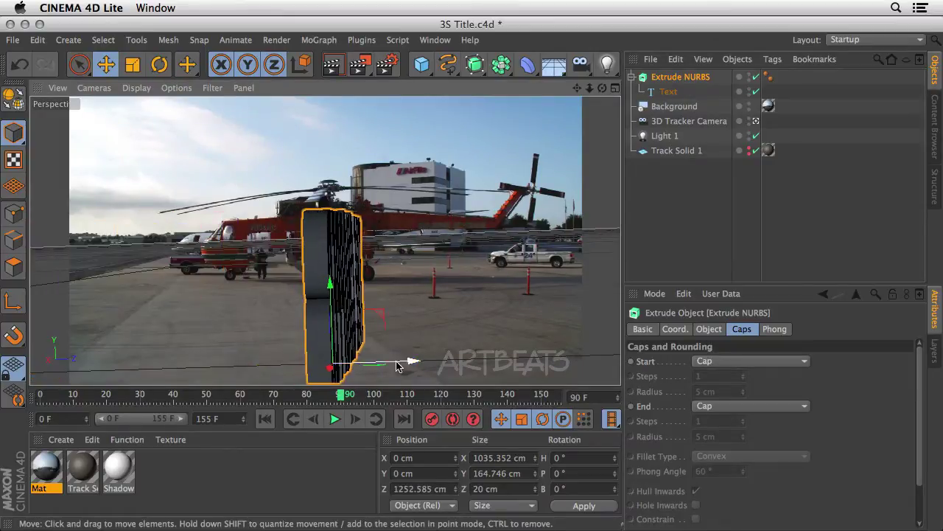
pyautogui.moveTo(341, 398); pyautogui.dragTo(558, 398)
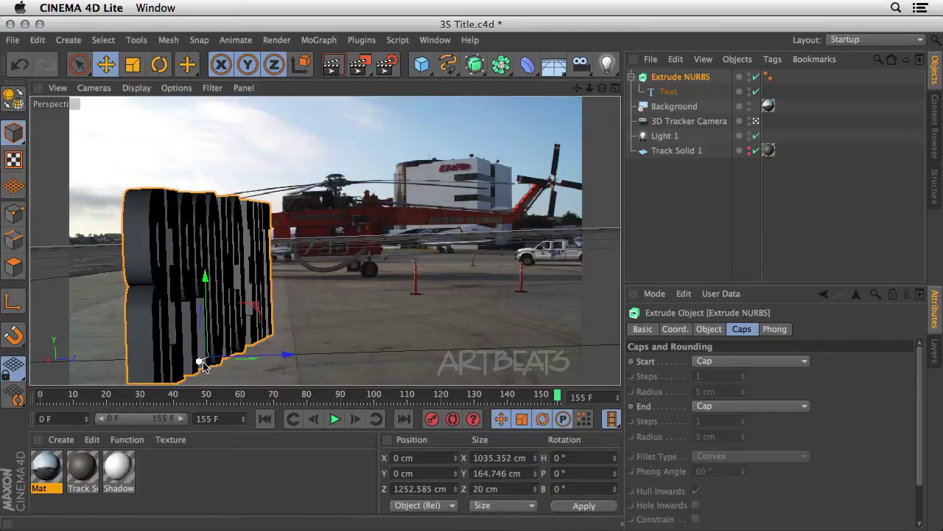
pyautogui.moveTo(246, 340); pyautogui.dragTo(267, 310)
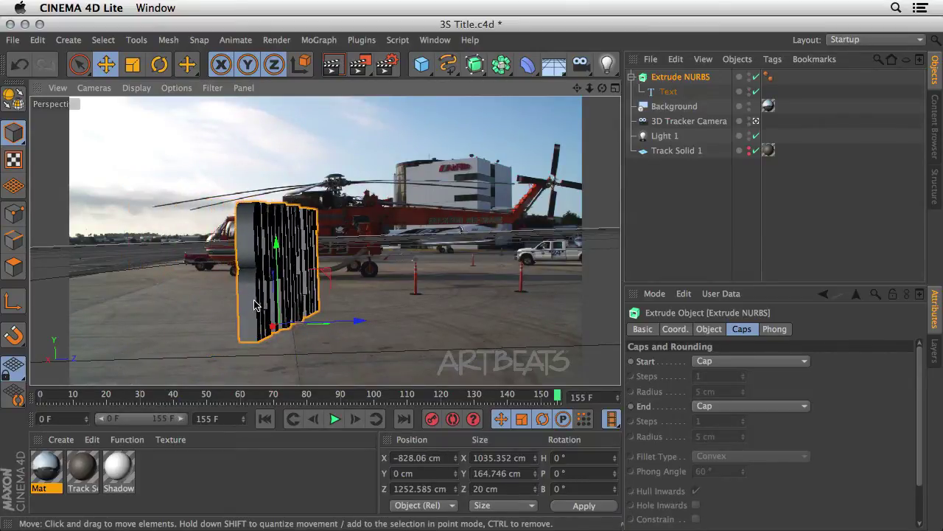
# Rotate the extruded text to a heading of 90° and scale it uniformly down to about 604 cm wide
pyautogui.press('r')
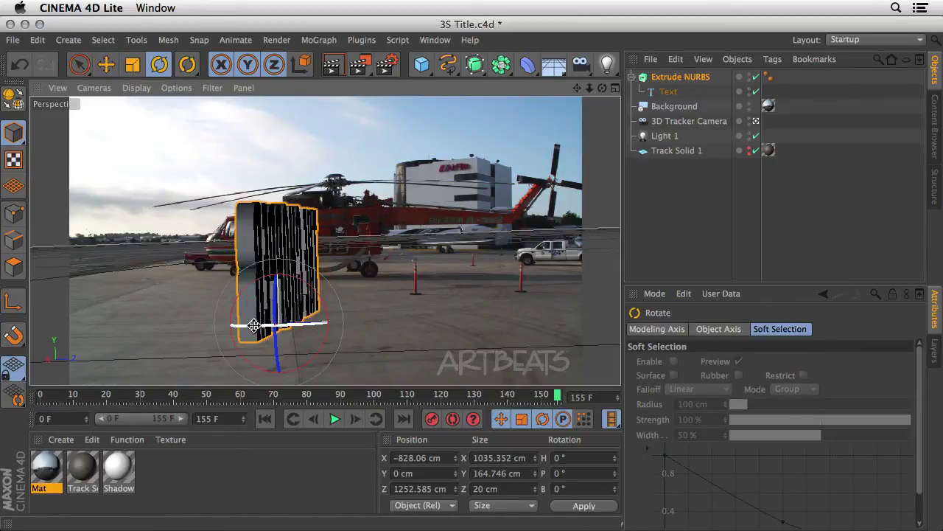
pyautogui.moveTo(251, 326); pyautogui.dragTo(422, 296)
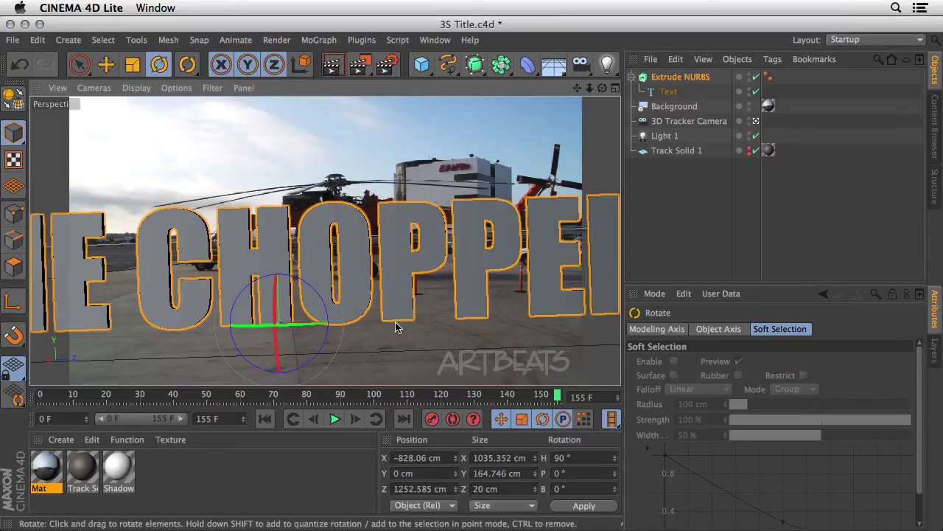
pyautogui.press('t')
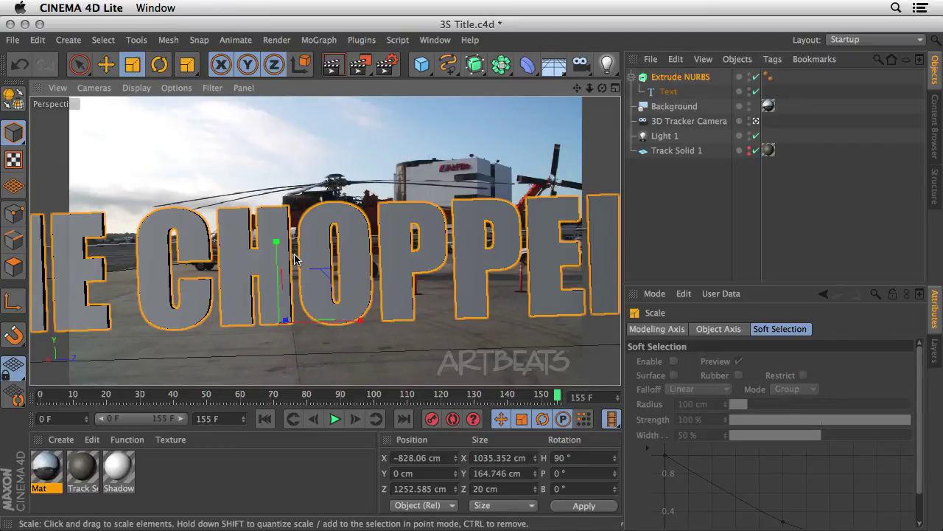
pyautogui.moveTo(295, 258); pyautogui.dragTo(137, 384)
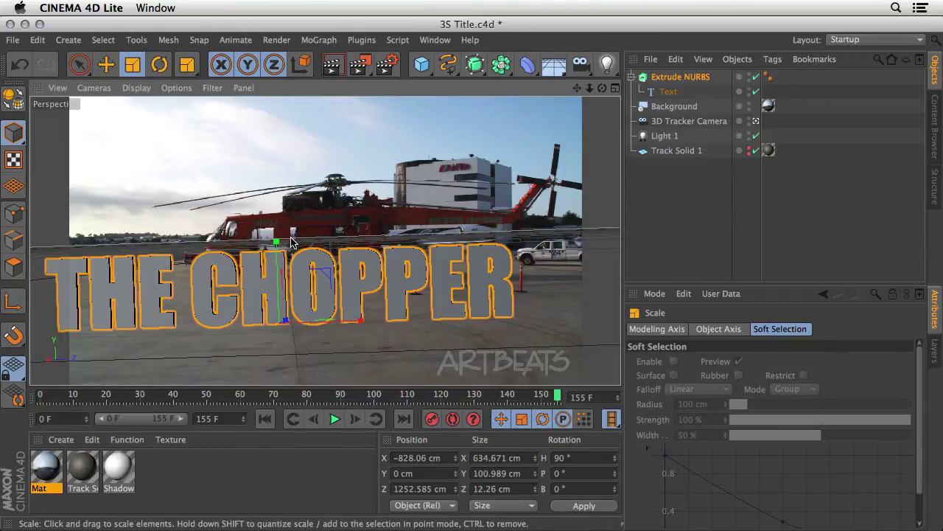
pyautogui.moveTo(289, 256); pyautogui.dragTo(261, 266)
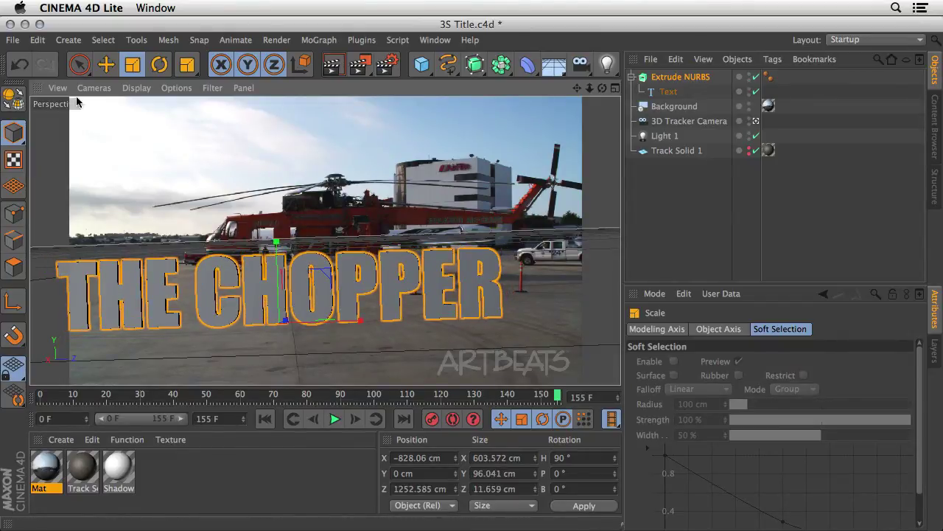
# Move the extruded text sideways along the helicopter to about Z 1315 cm
pyautogui.click(105, 65)
pyautogui.moveTo(355, 320); pyautogui.dragTo(402, 325)
pyautogui.moveTo(569, 400)
pyautogui.mouseDown()
pyautogui.moveTo(273, 400)
pyautogui.moveTo(569, 404)
pyautogui.mouseUp()
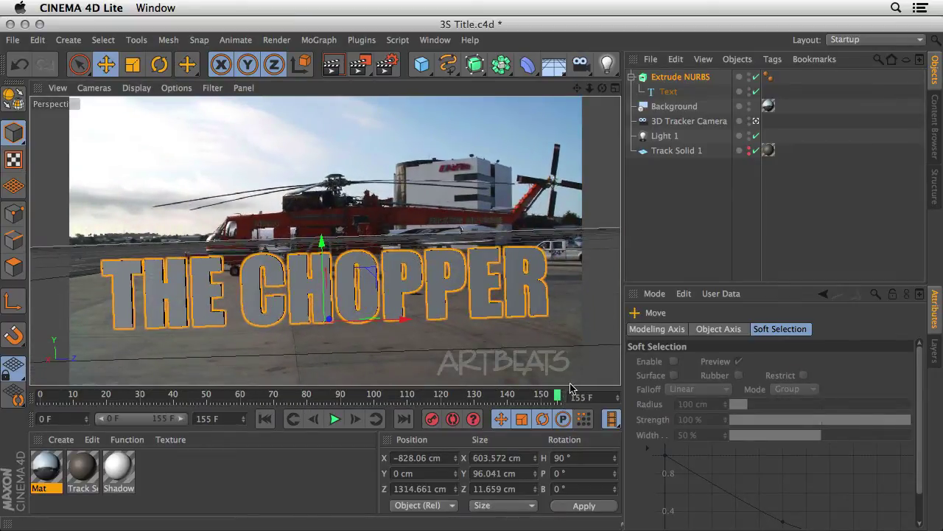
# Set both the start and end caps of the Extrude NURBS to Fillet Cap
pyautogui.click(677, 78)
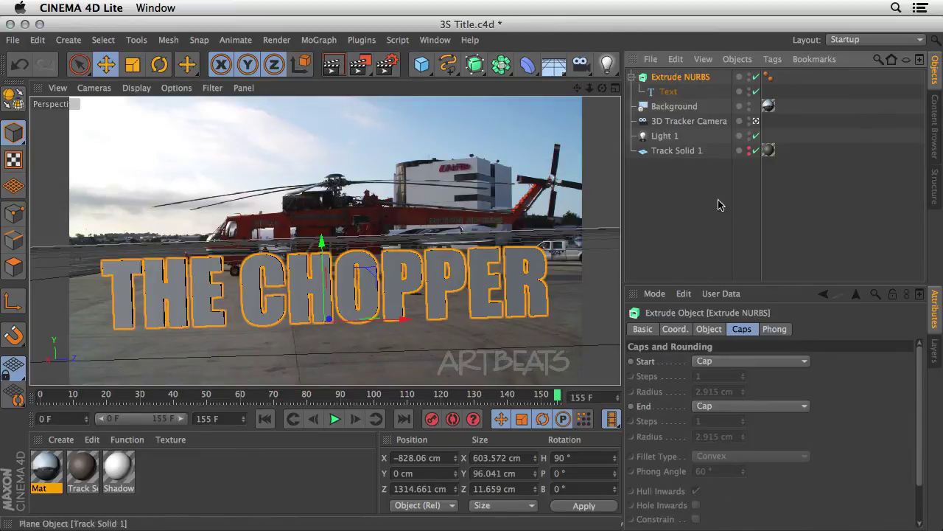
pyautogui.click(721, 362)
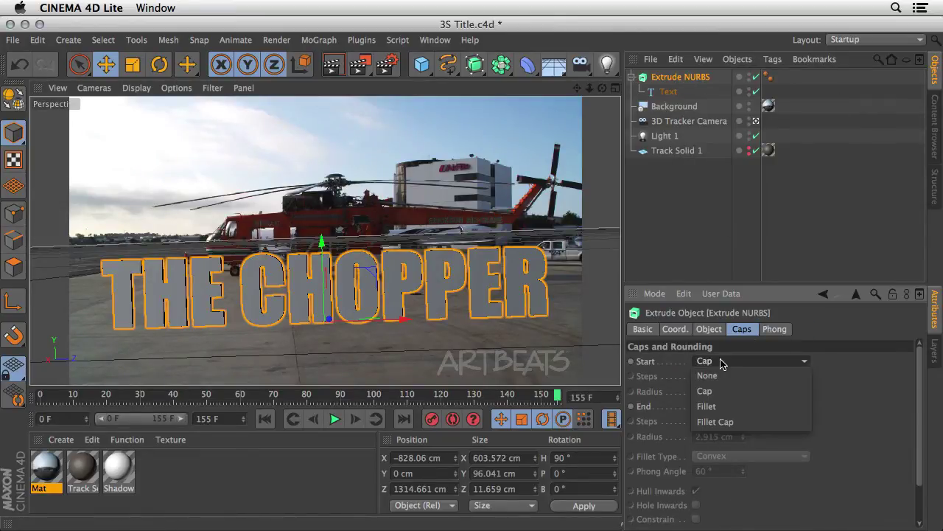
pyautogui.click(716, 422)
pyautogui.click(722, 406)
pyautogui.click(728, 465)
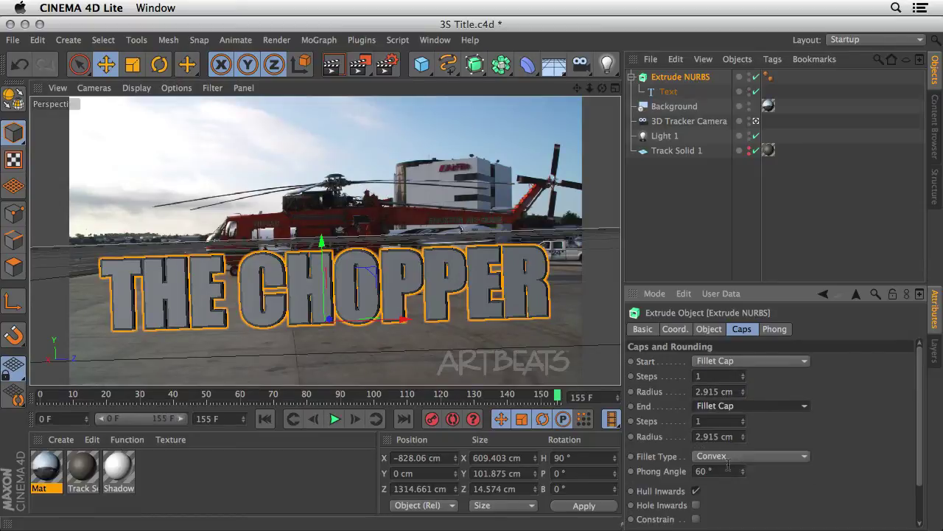
# Set the start fillet to 3 steps and the end fillet to 4 steps, raising both radii to 4.915 cm
pyautogui.click(743, 373)
pyautogui.click(742, 374)
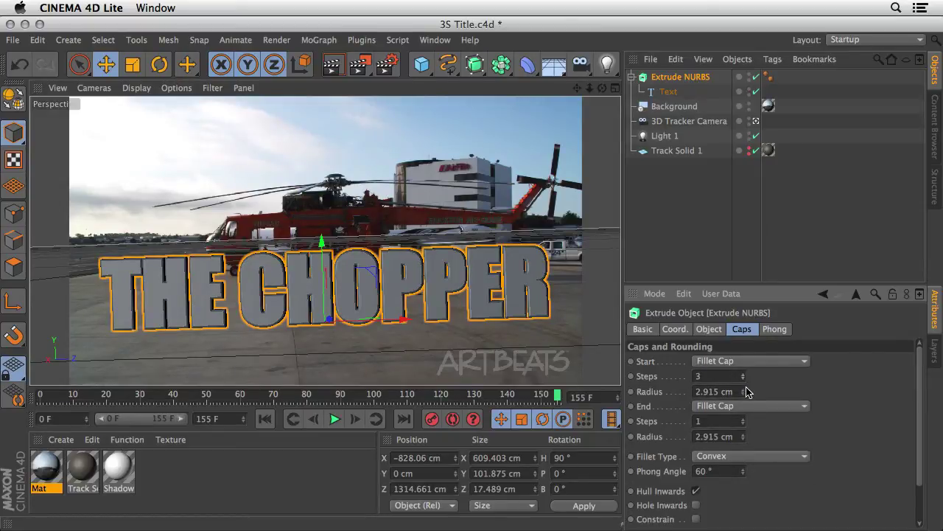
pyautogui.click(743, 389)
pyautogui.click(743, 389)
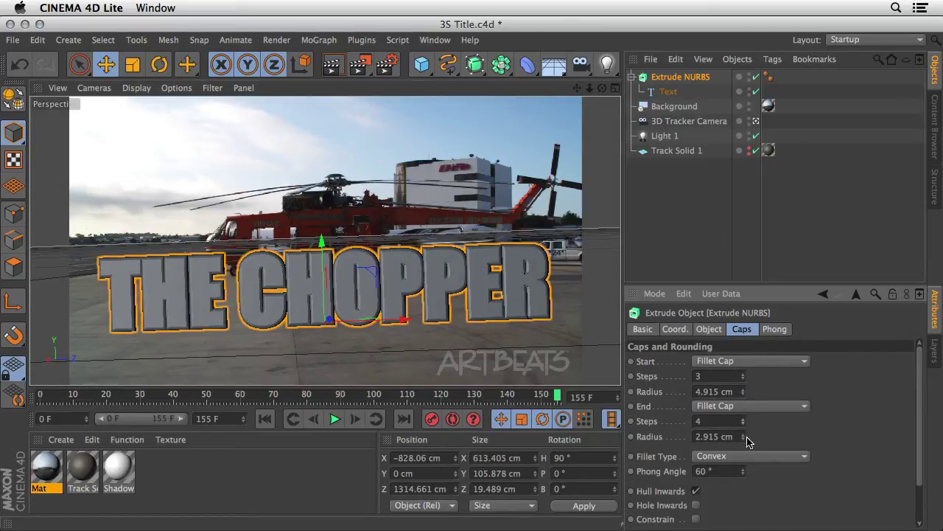
pyautogui.click(743, 433)
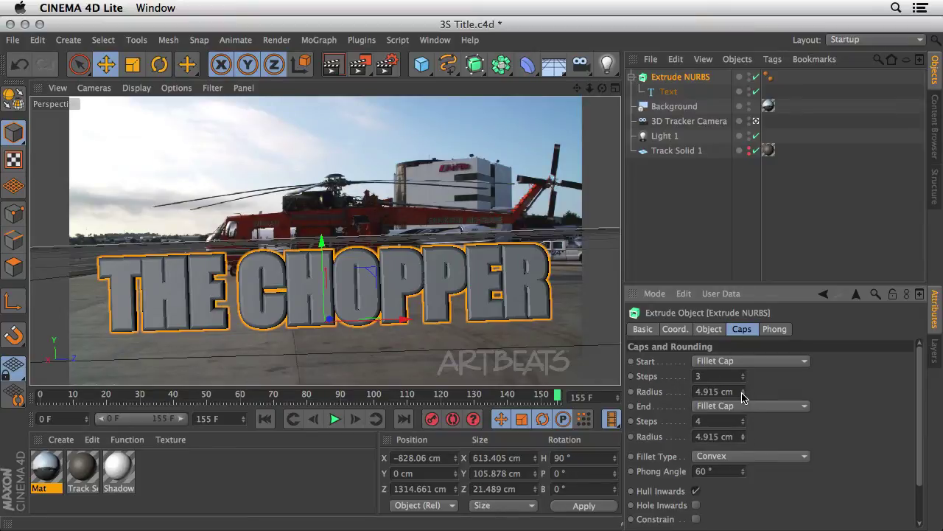
# Reduce the fillet radius to 0.915 cm at the start and 2.915 cm at the end, and render the view to check the bevels
pyautogui.click(743, 394)
pyautogui.click(743, 395)
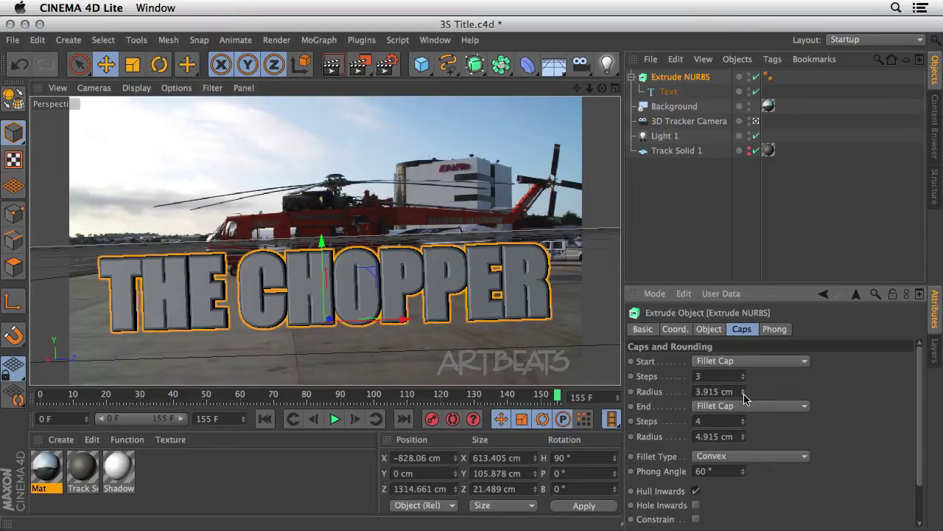
pyautogui.click(742, 394)
pyautogui.click(743, 394)
pyautogui.click(743, 439)
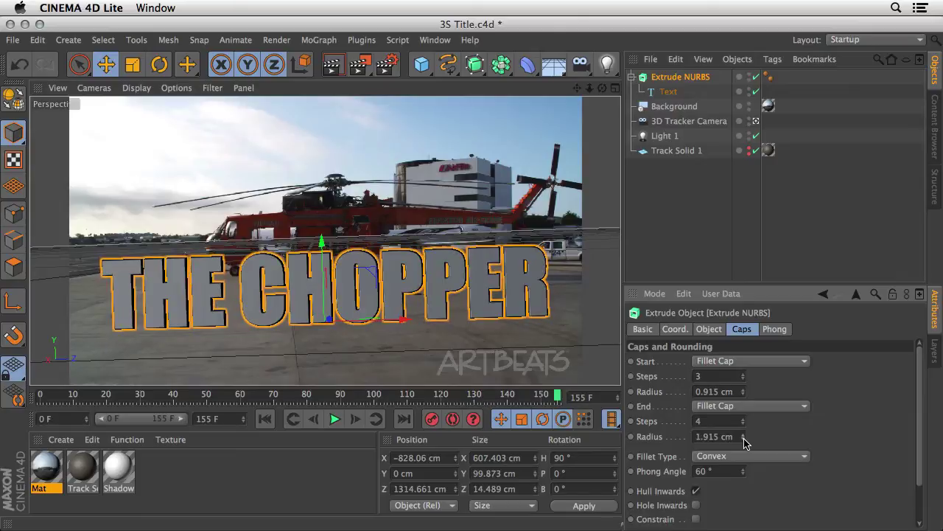
pyautogui.click(743, 439)
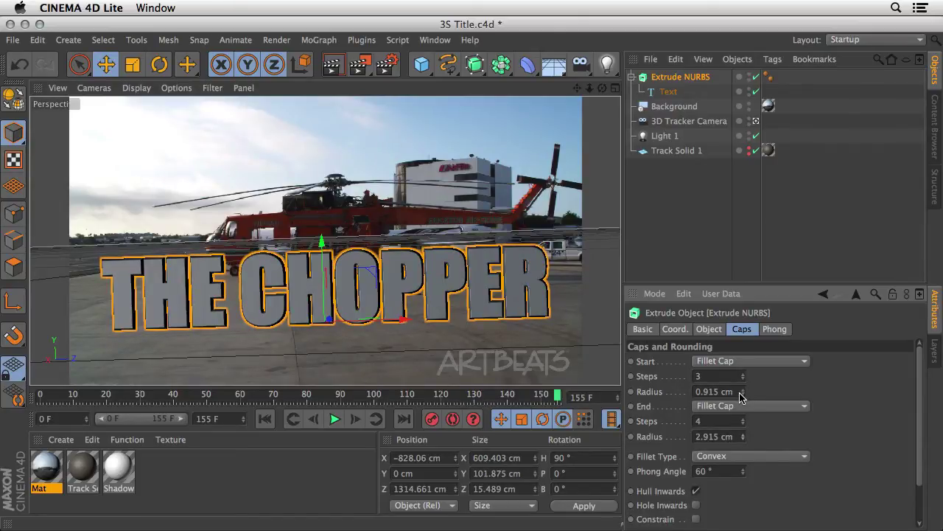
pyautogui.press('super+r')
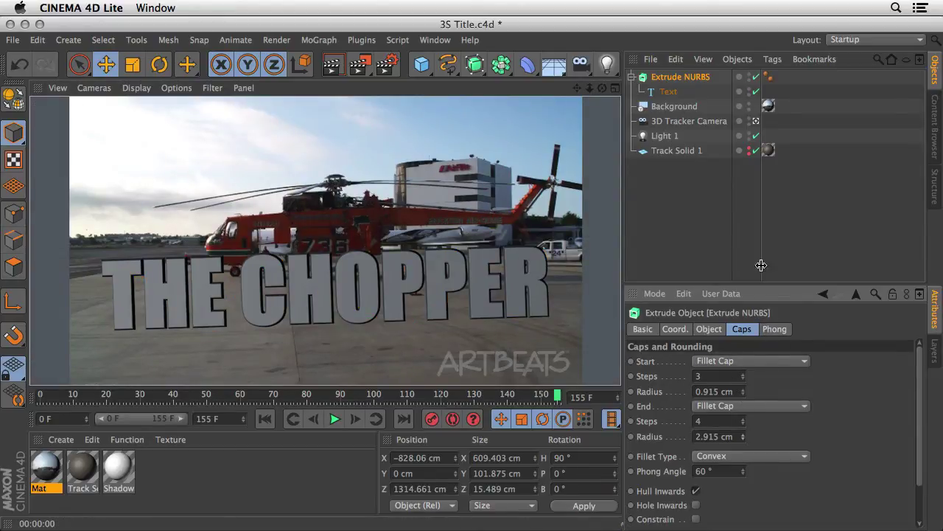
# Deepen the text's extrusion to a Z movement of 49.659 cm and render a preview in the view
pyautogui.click(672, 79)
pyautogui.click(710, 329)
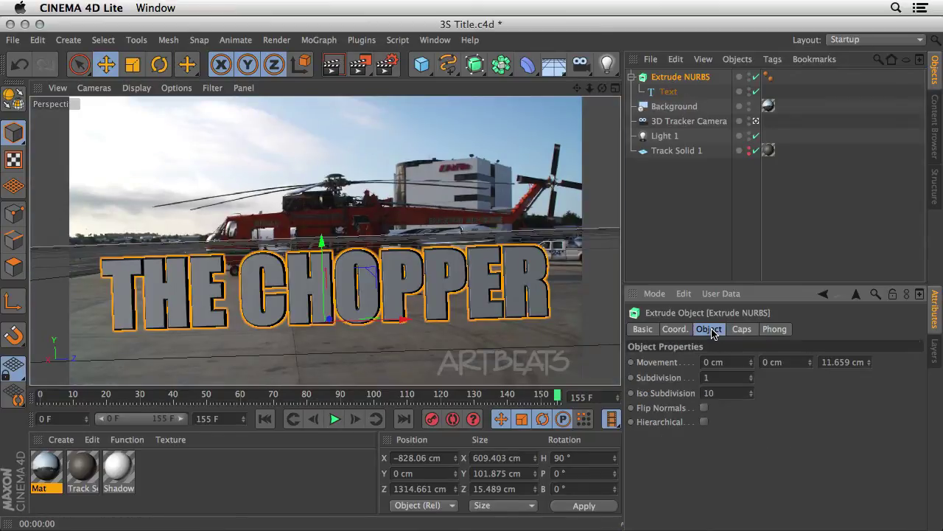
pyautogui.moveTo(869, 363); pyautogui.dragTo(838, 333)
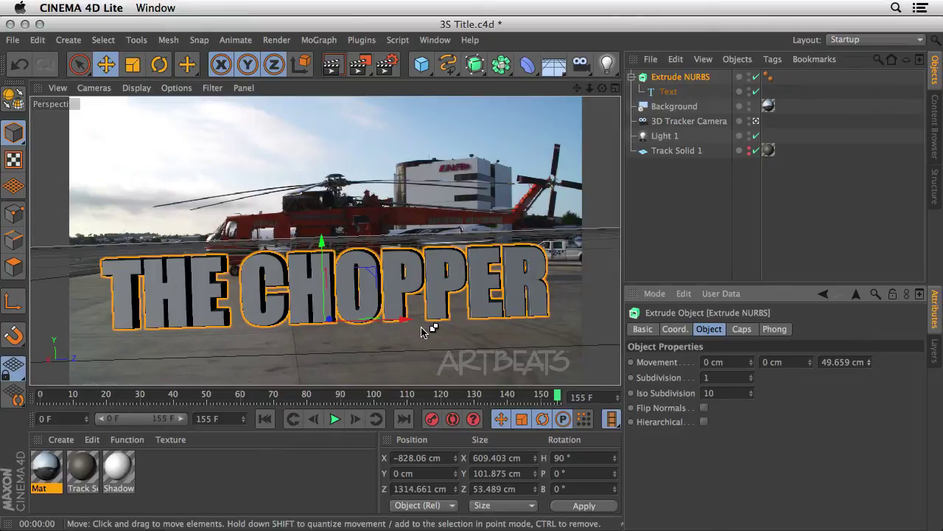
pyautogui.hotkey('ctrl', 'r')
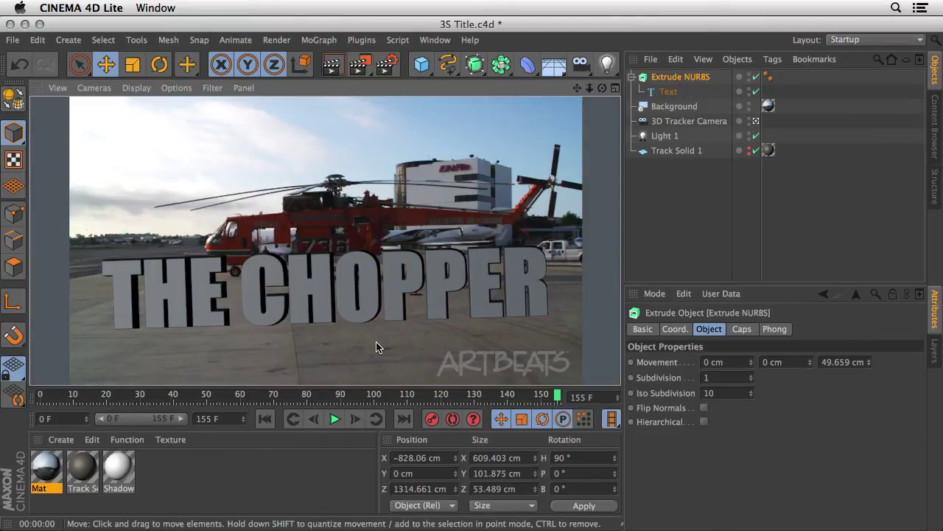
# Rotate the extruded text to a heading of about 96.45° and preview the angle with a viewport render
pyautogui.click(158, 64)
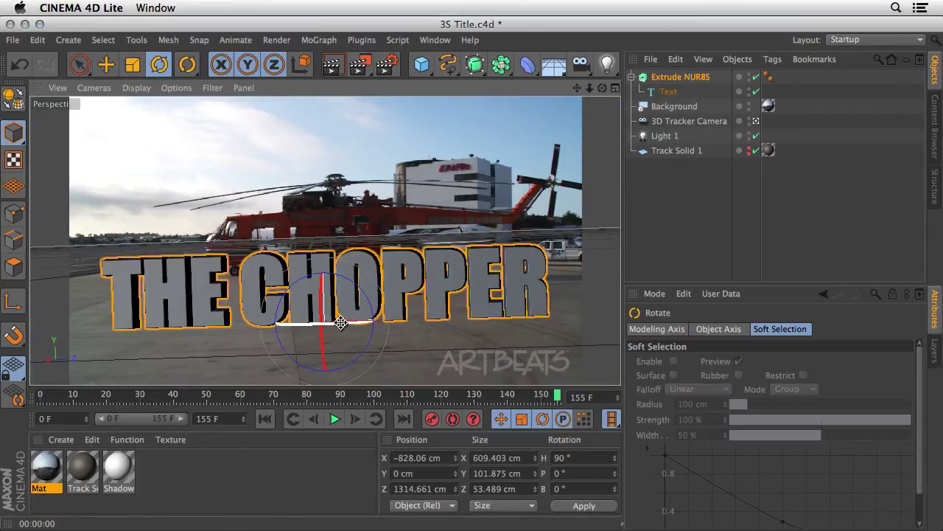
pyautogui.moveTo(340, 323); pyautogui.dragTo(353, 320)
pyautogui.hotkey('ctrl', 'r')
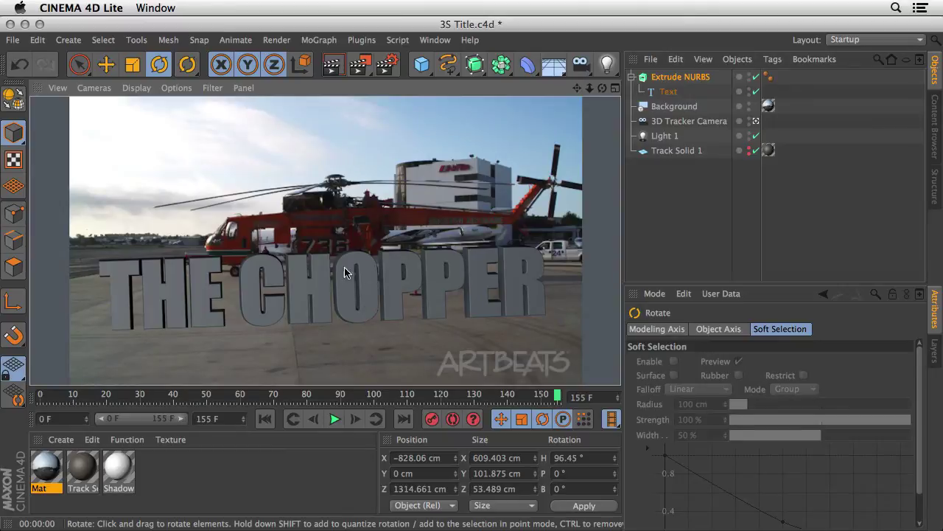
pyautogui.click(224, 360)
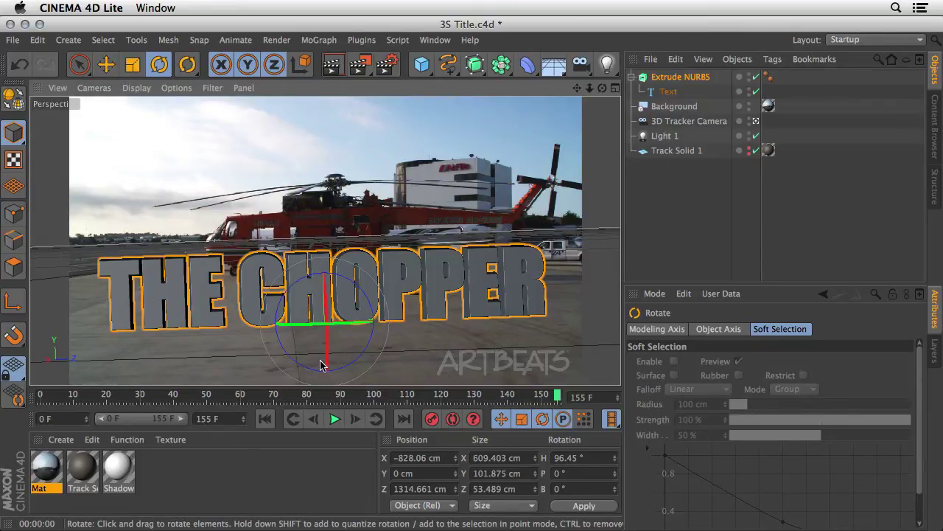
# Apply the Glass-Simple material from the Lite presets' Materials > Glass folder in the Content Browser to the extruded text
pyautogui.click(934, 120)
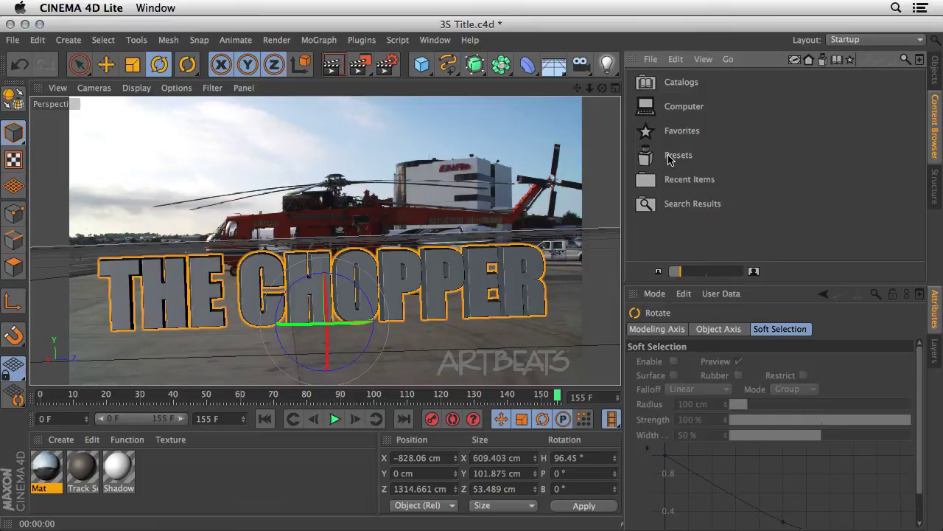
pyautogui.click(675, 160)
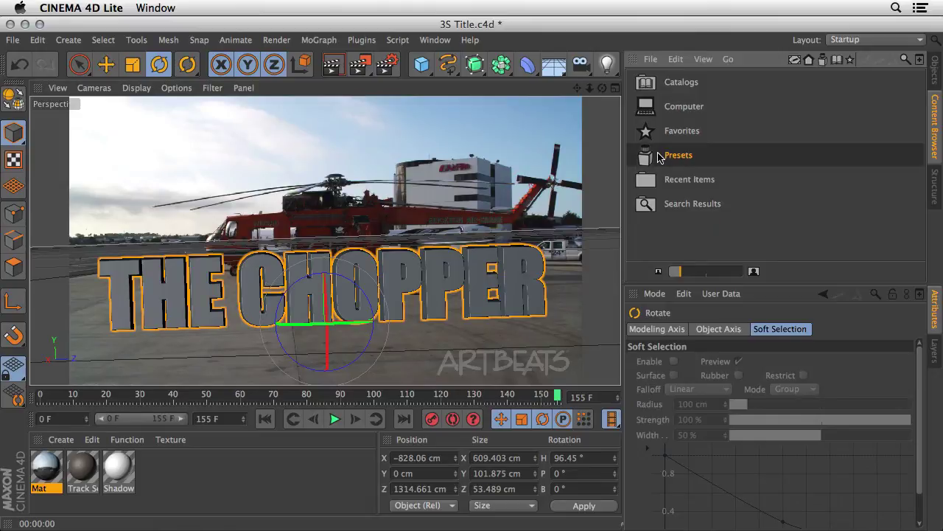
pyautogui.doubleClick(647, 159)
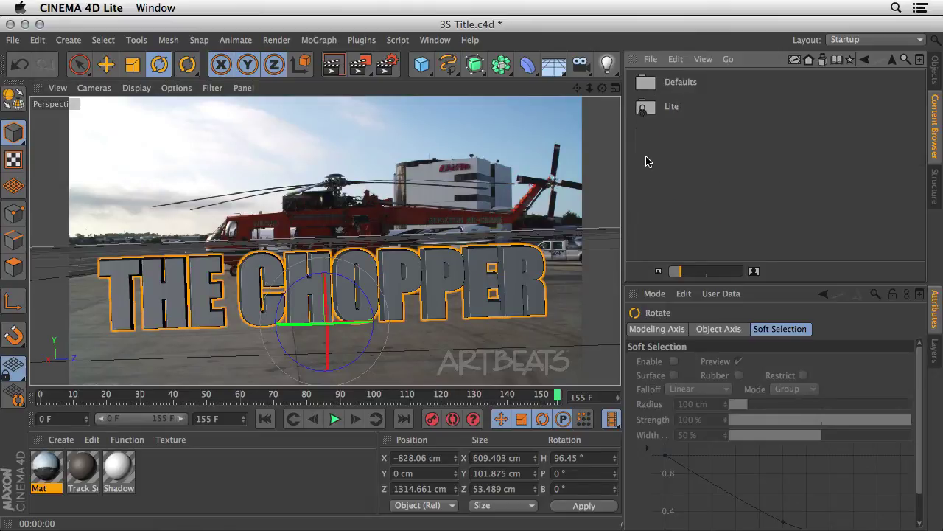
pyautogui.click(648, 111)
pyautogui.doubleClick(648, 112)
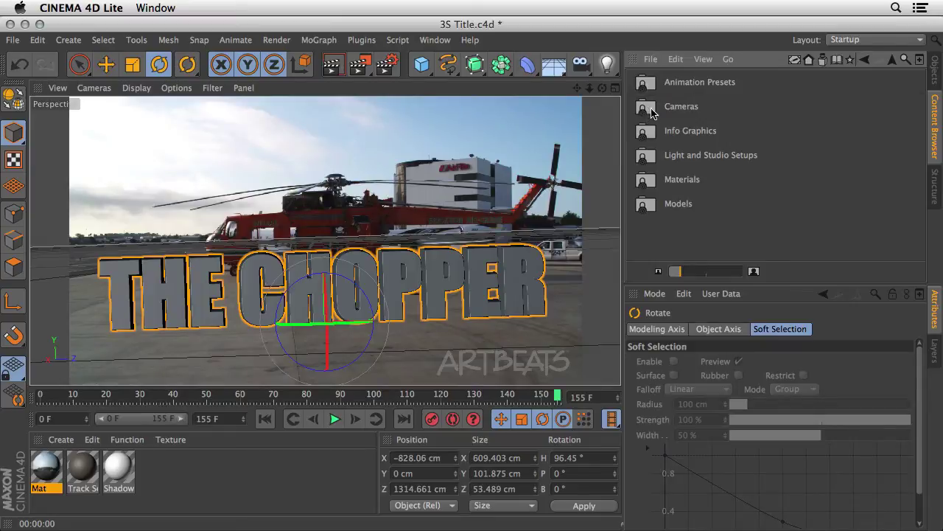
pyautogui.doubleClick(654, 185)
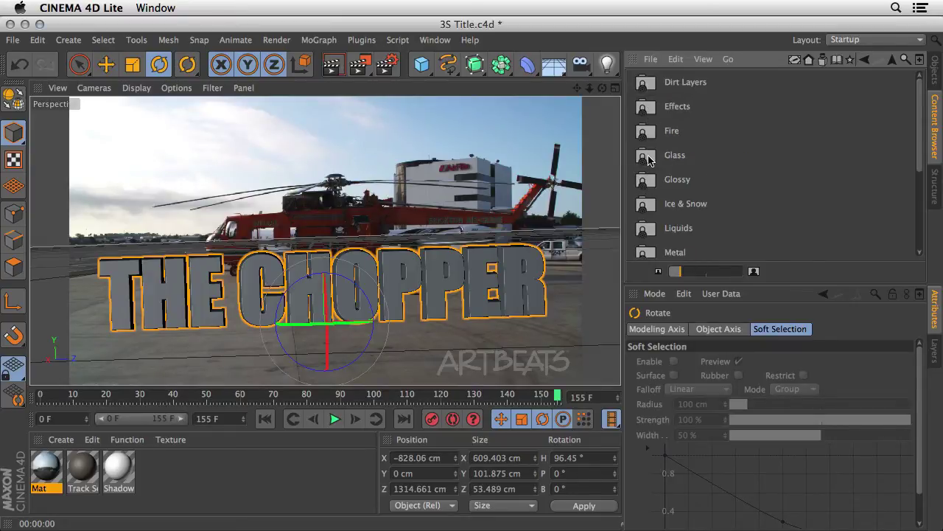
pyautogui.doubleClick(649, 157)
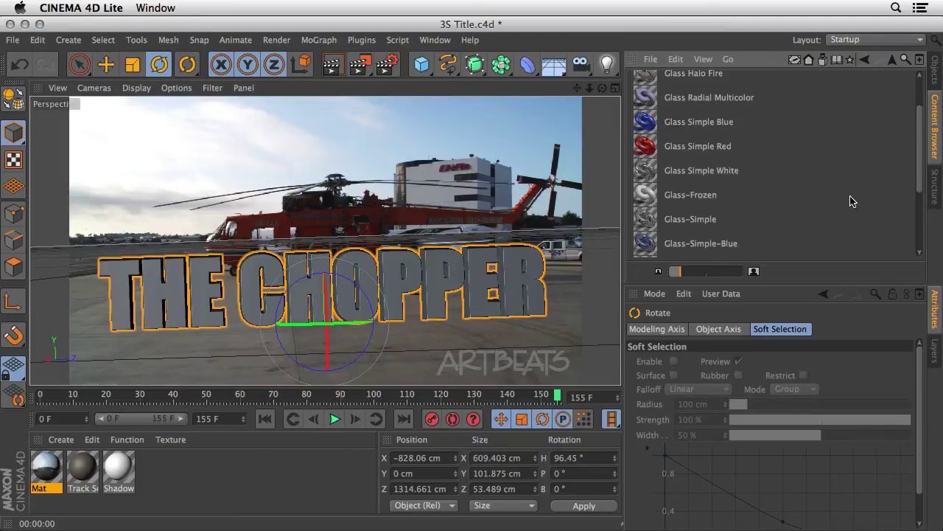
pyautogui.moveTo(649, 223)
pyautogui.mouseDown()
pyautogui.moveTo(639, 241)
pyautogui.moveTo(463, 280)
pyautogui.mouseUp()
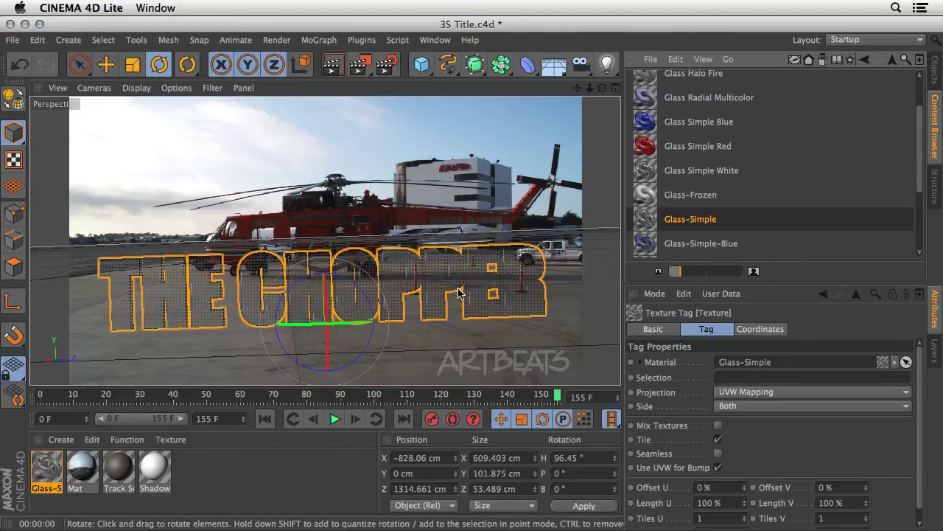
# Enable Luminance on the Glass-Simple material with an orange colour of RGB 215, 107, 30 and 49% brightness
pyautogui.doubleClick(47, 467)
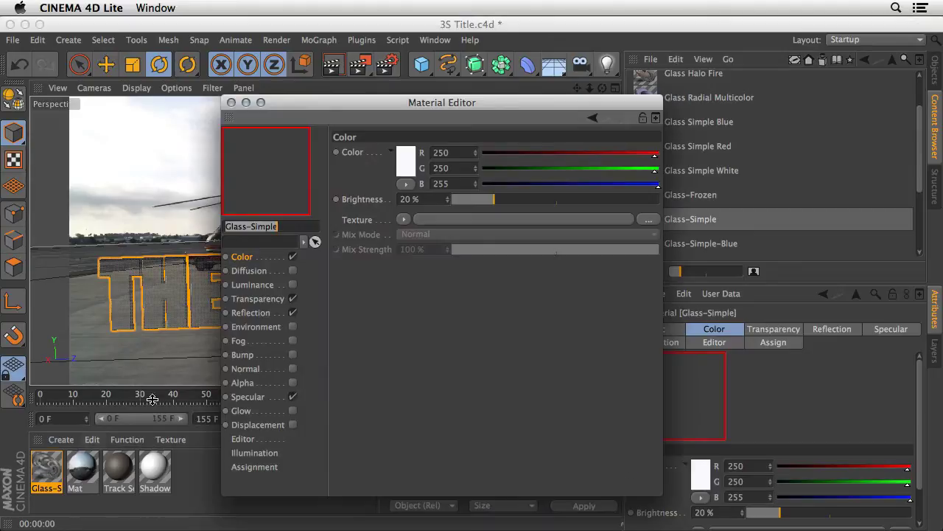
pyautogui.click(293, 285)
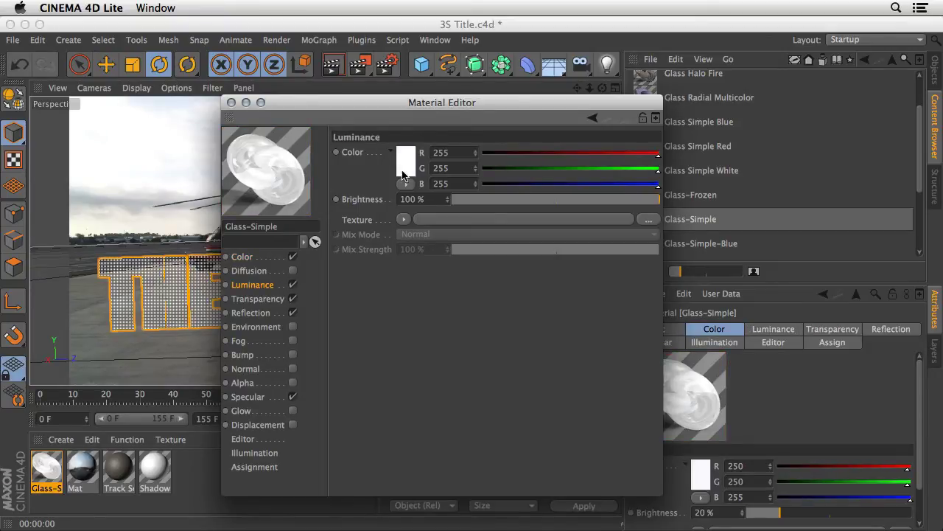
pyautogui.click(404, 168)
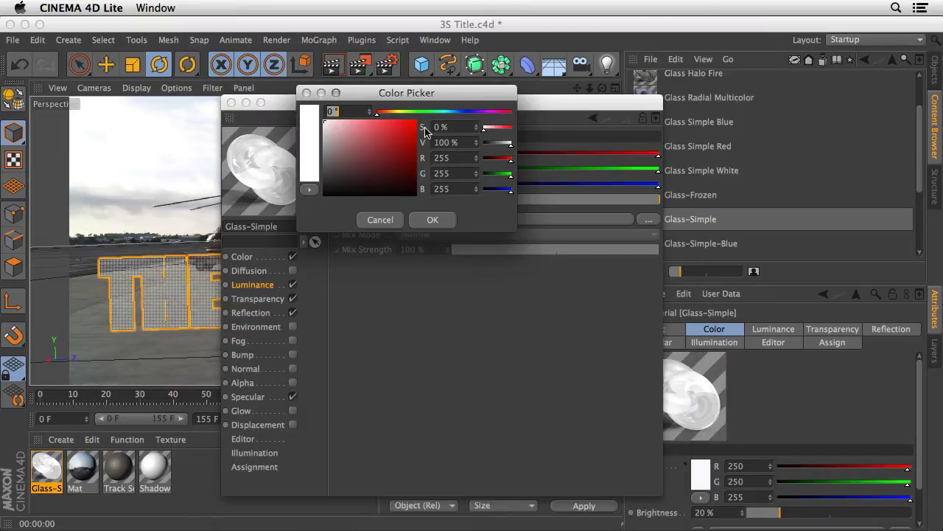
pyautogui.click(386, 111)
pyautogui.moveTo(397, 138); pyautogui.dragTo(402, 135)
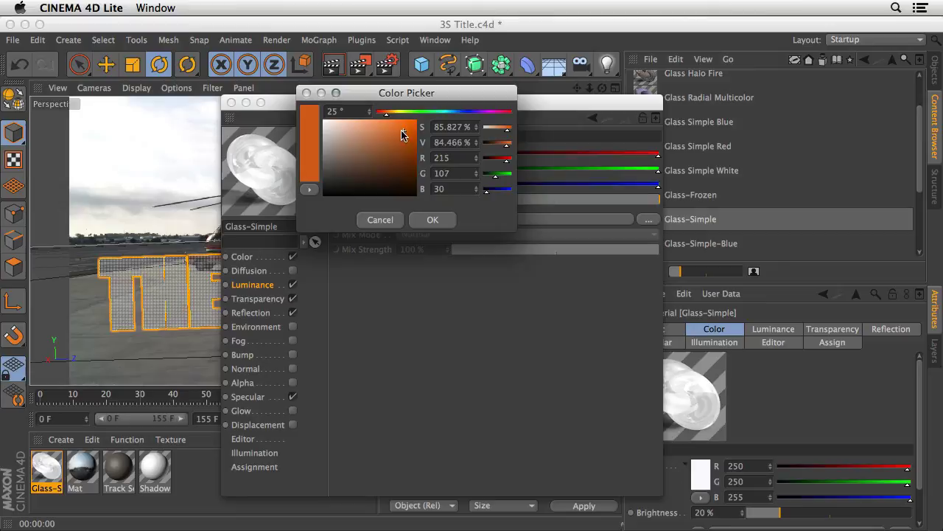
pyautogui.click(433, 223)
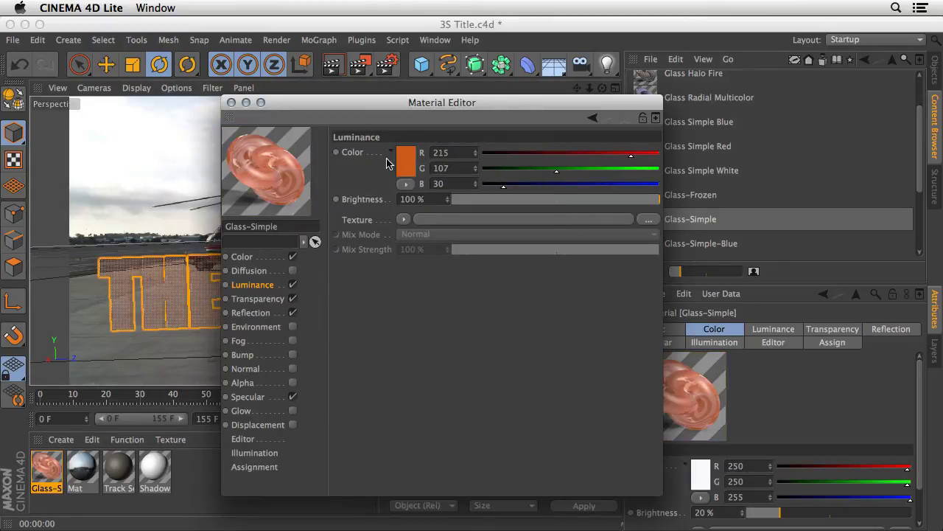
pyautogui.moveTo(480, 105); pyautogui.dragTo(701, 148)
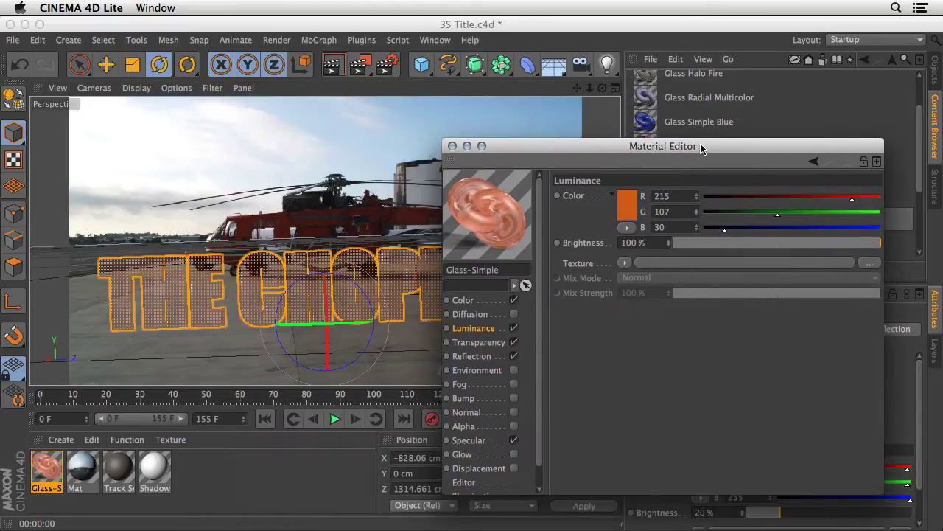
pyautogui.moveTo(560, 147); pyautogui.dragTo(386, 140)
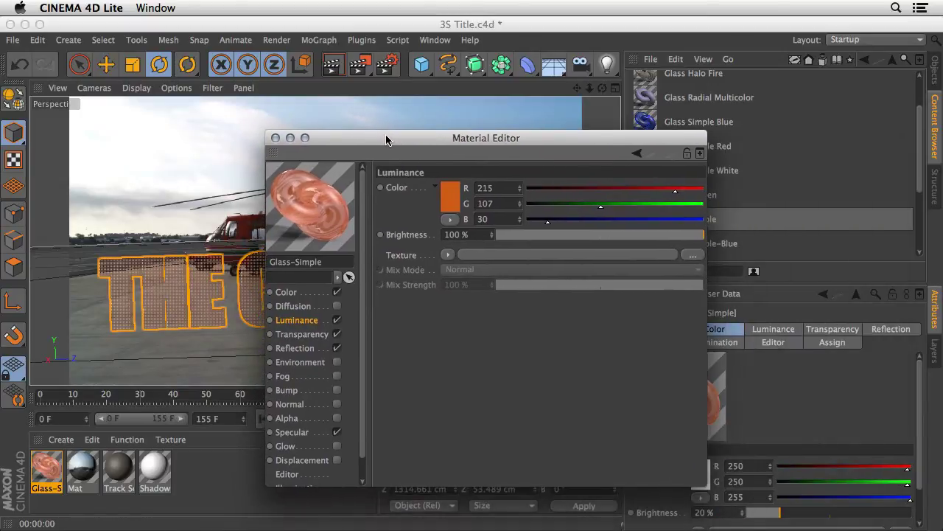
pyautogui.moveTo(694, 237); pyautogui.dragTo(598, 247)
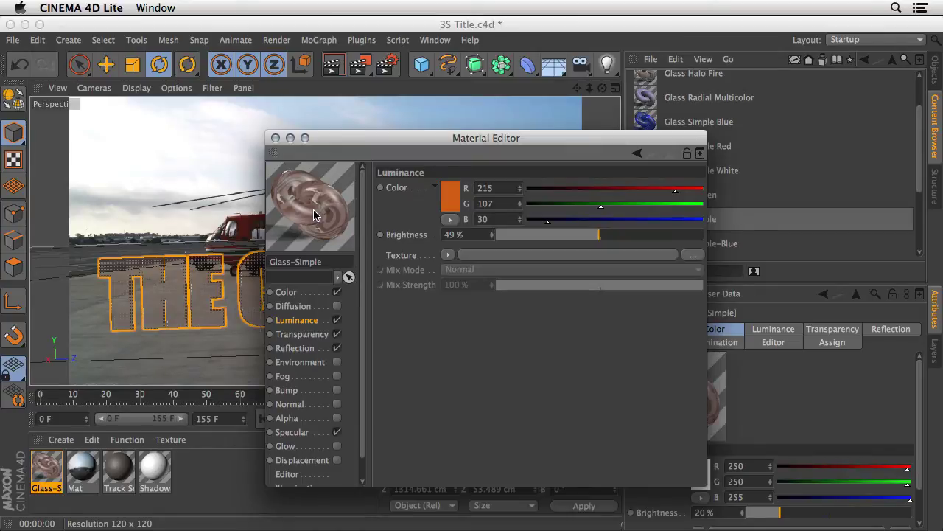
# Set the Glass-Simple material's reflection brightness to 61% and close the Material Editor
pyautogui.click(296, 348)
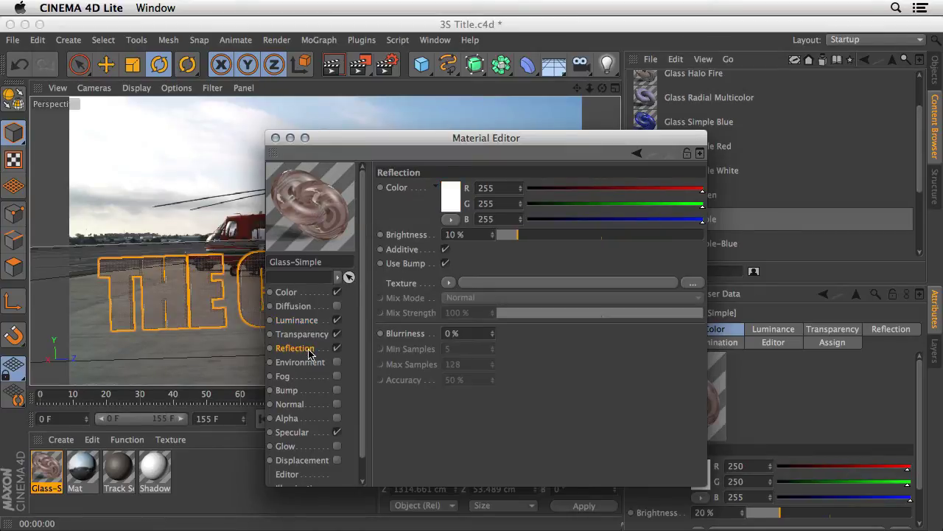
pyautogui.moveTo(521, 239); pyautogui.dragTo(586, 238)
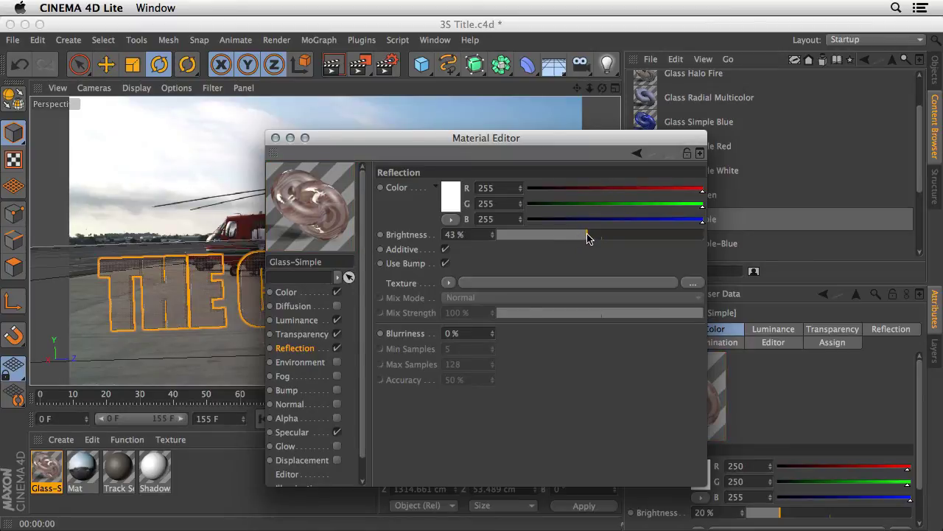
pyautogui.moveTo(589, 237); pyautogui.dragTo(625, 235)
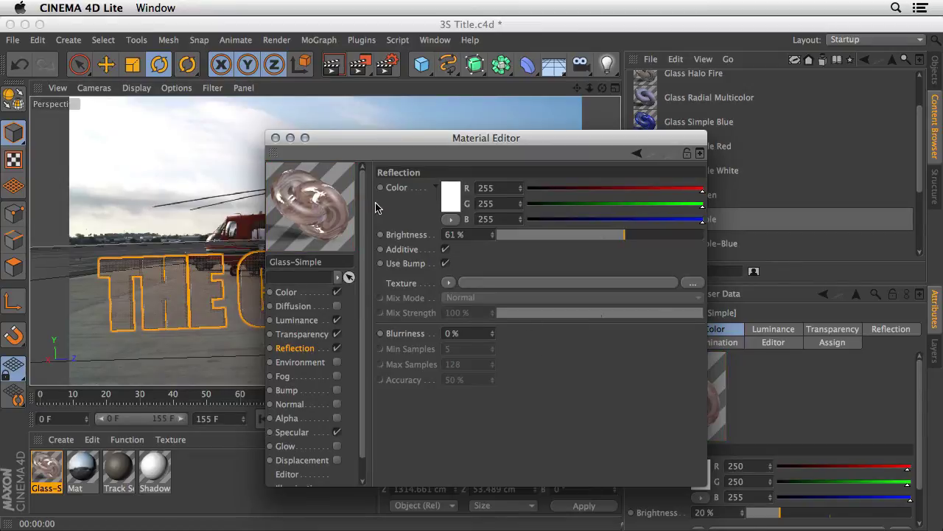
pyautogui.click(275, 138)
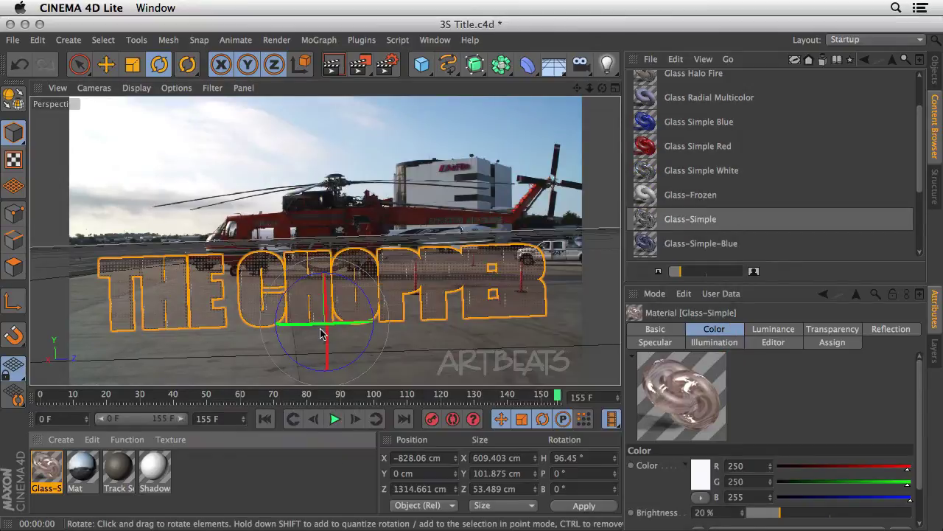
# Render the view to check the glass text over the footage, and save the 3S Title.c4d project
pyautogui.hotkey('ctrl', 'r')
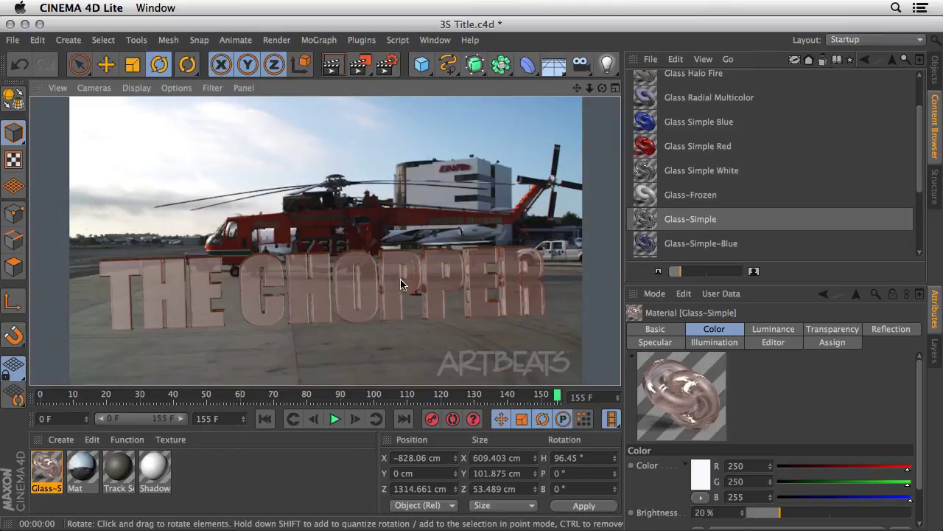
pyautogui.click(381, 297)
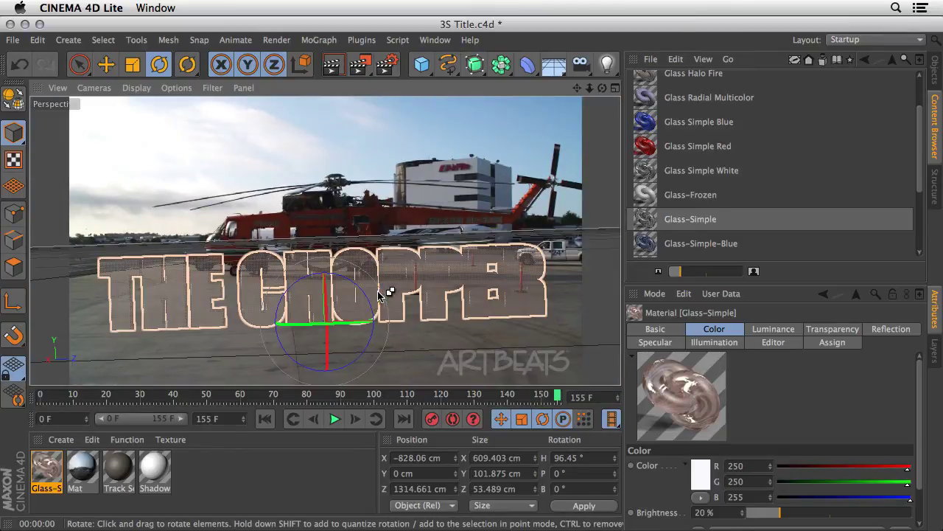
pyautogui.press('super+s')
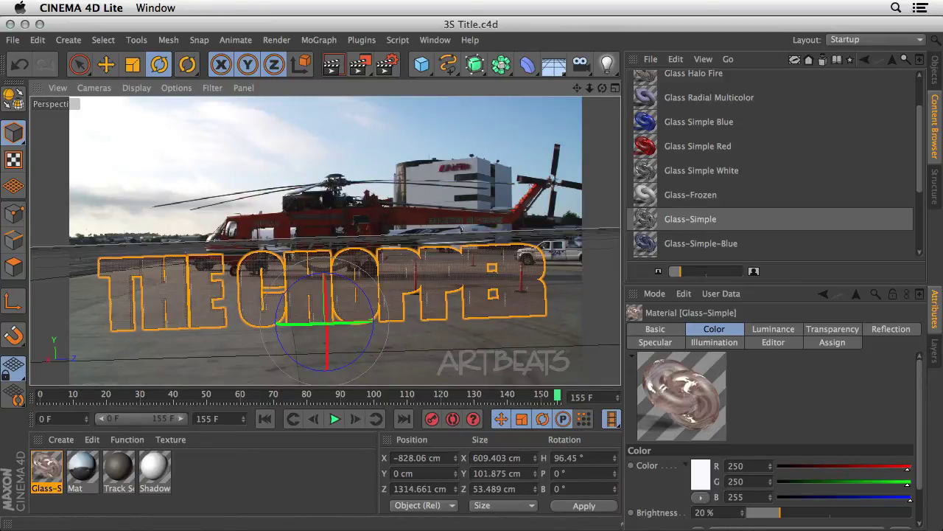
# Switch to After Effects and set the CINEWARE renderer of the 3S Title.c4d layer to Standard (Final)
pyautogui.press('super+Tab')
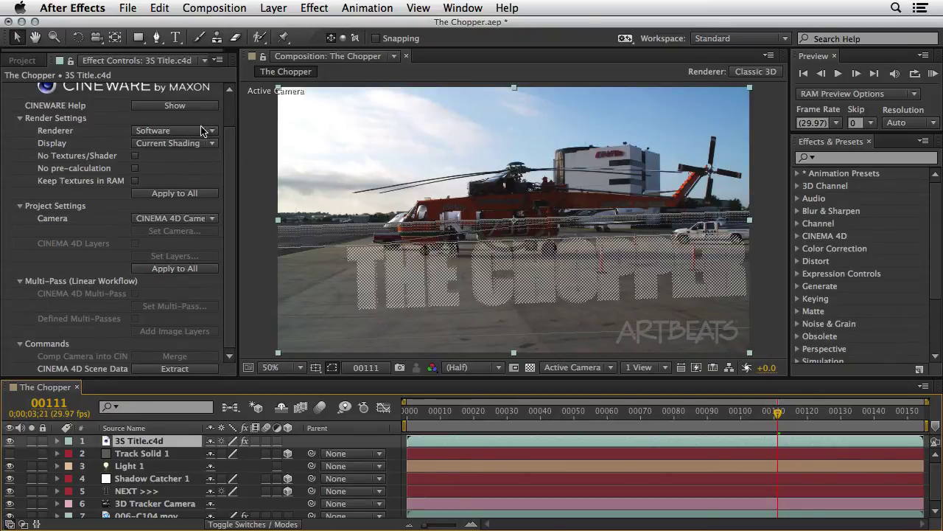
pyautogui.scroll(2, 229, 134)
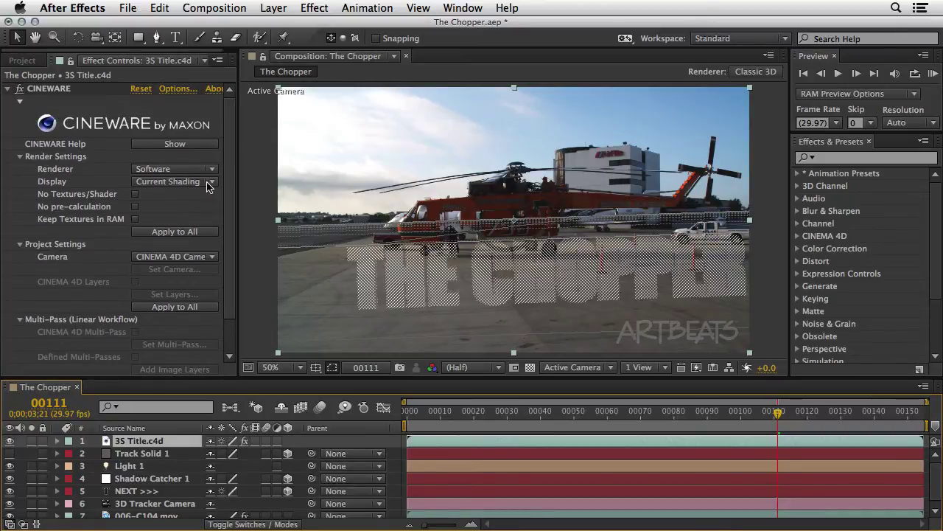
pyautogui.click(187, 170)
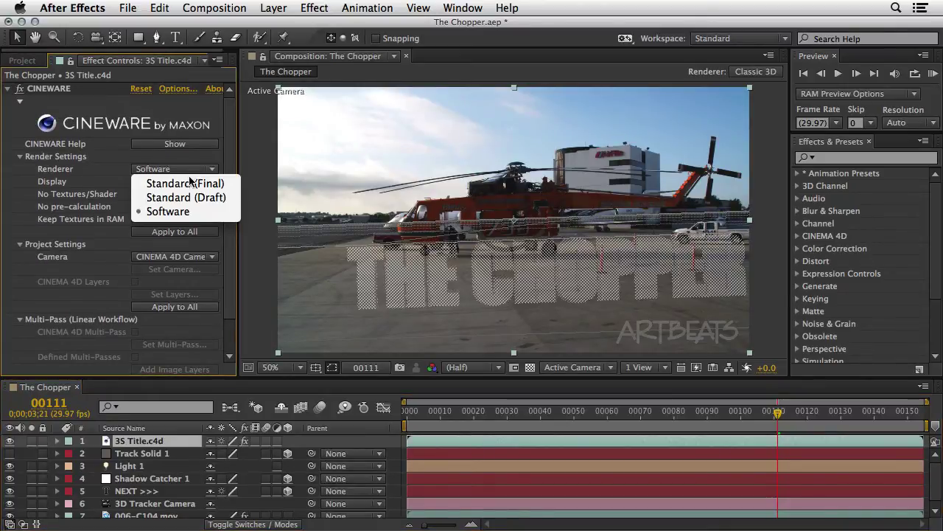
pyautogui.click(185, 183)
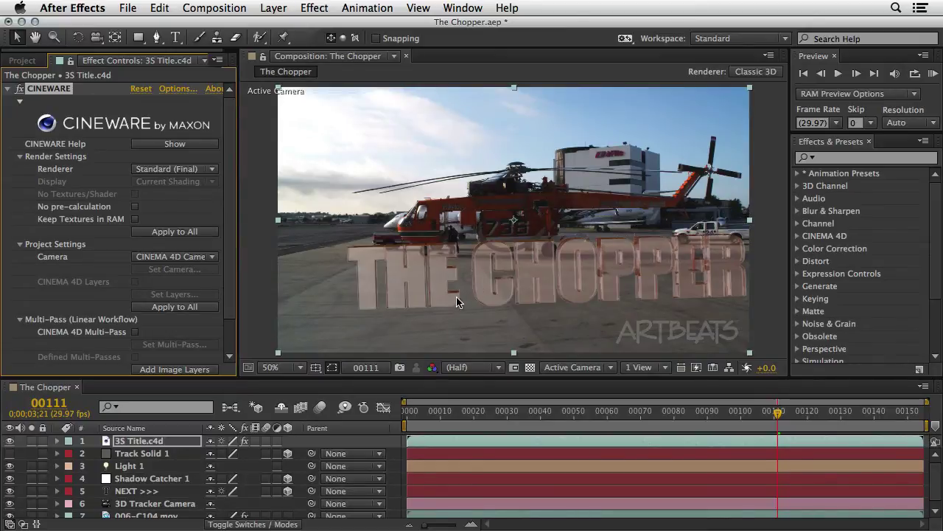
# Check the rendered title over the footage at frames 128, 146 and 152
pyautogui.click(833, 411)
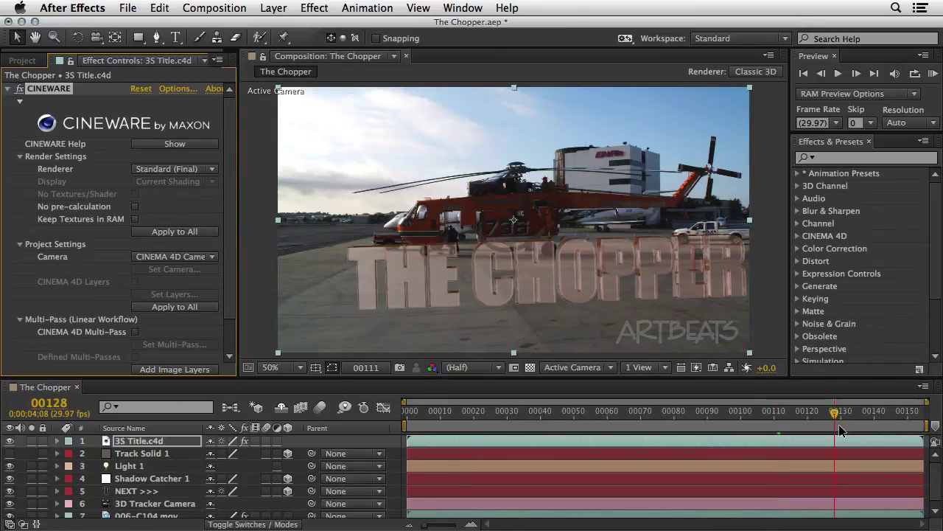
pyautogui.click(893, 413)
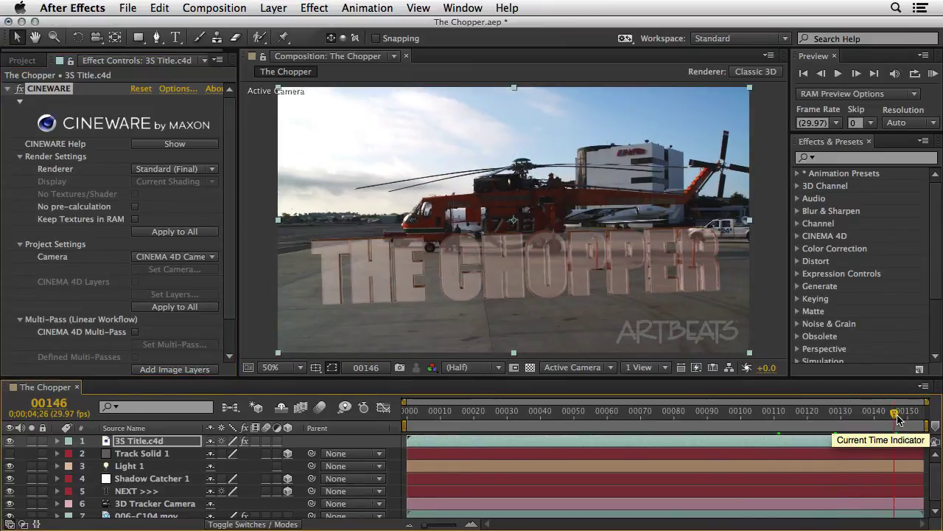
pyautogui.click(914, 414)
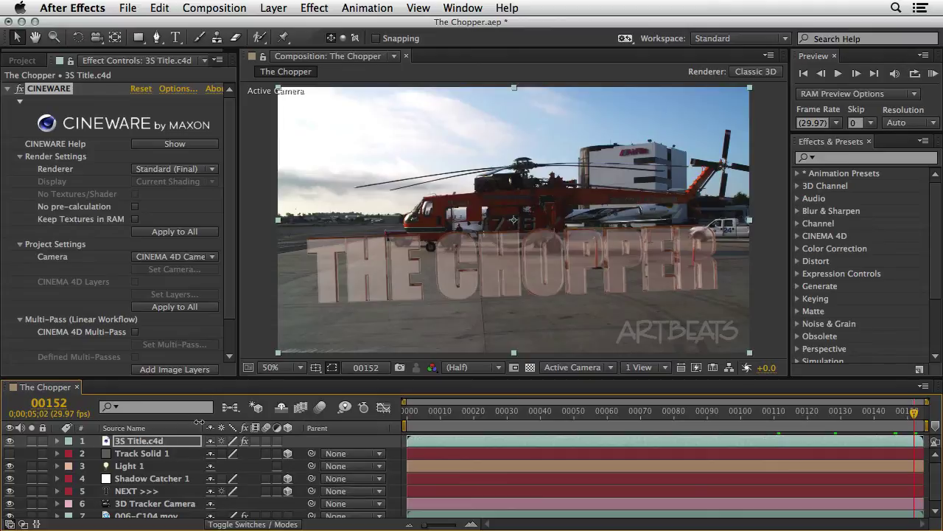
# Save the project, and enable the Track Solid 1 ground plane in the CINEMA 4D scene
pyautogui.press('super+s')
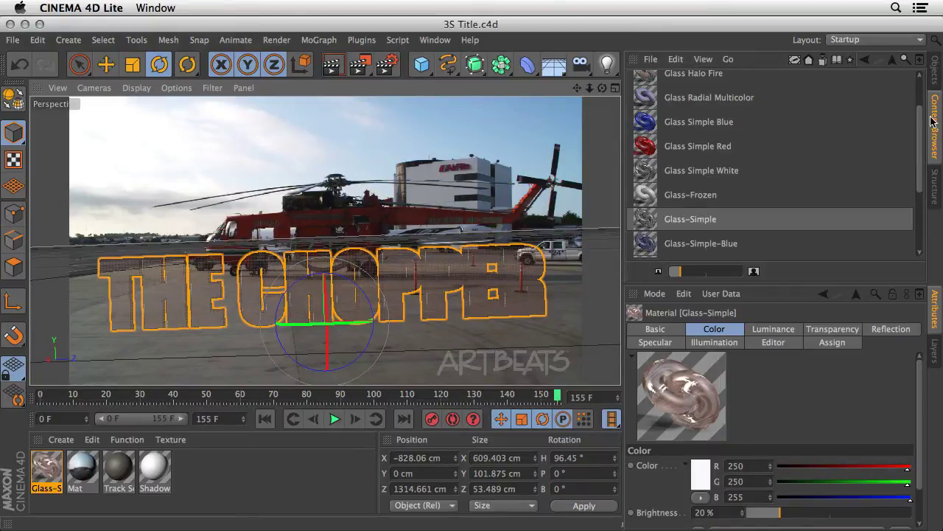
pyautogui.click(934, 77)
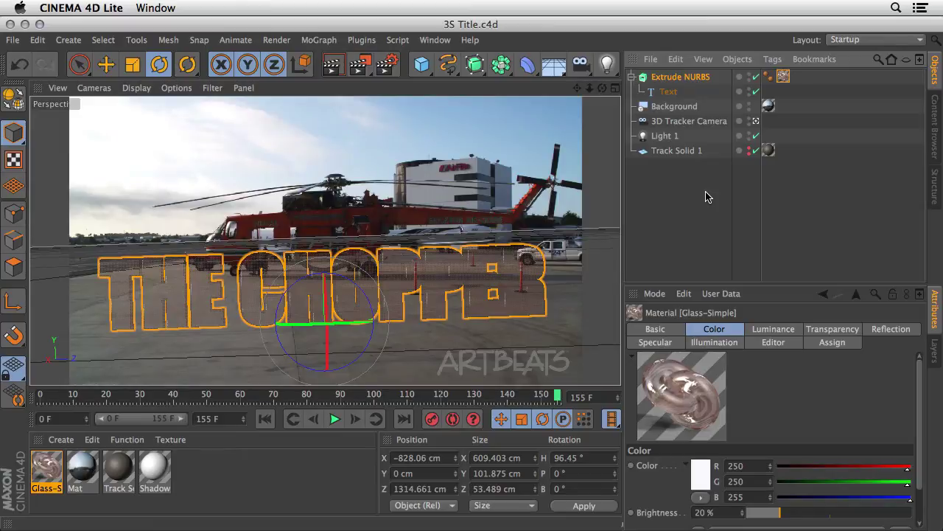
pyautogui.click(751, 151)
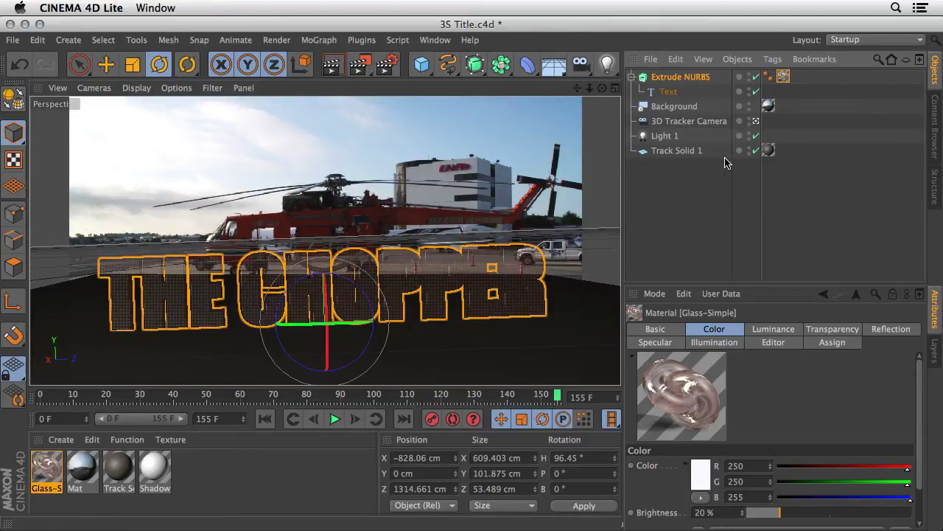
# Add a light to the scene and set its shadow type to Shadow Maps (Soft)
pyautogui.click(612, 70)
pyautogui.click(637, 84)
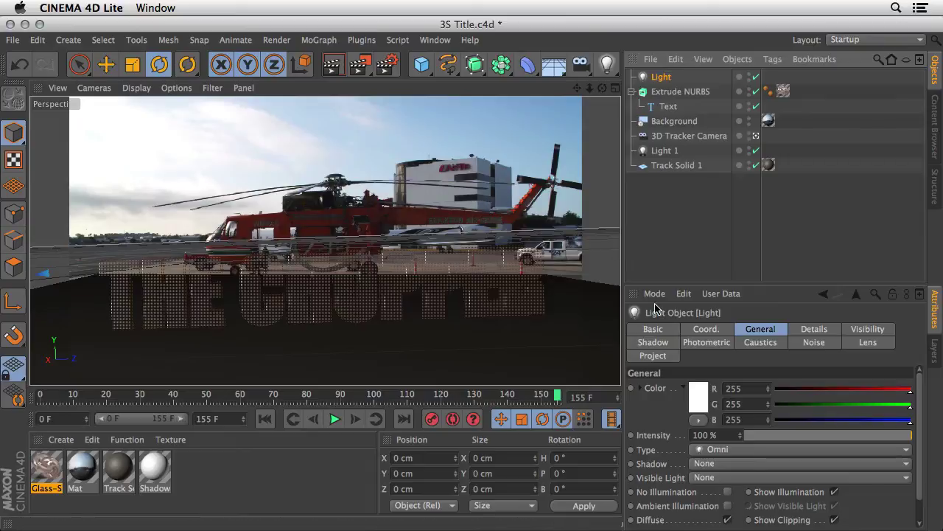
pyautogui.click(651, 344)
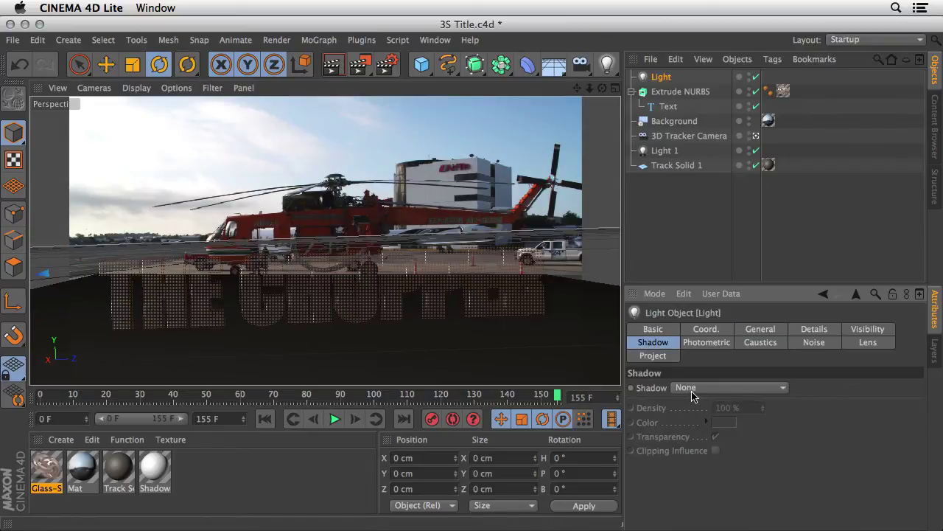
pyautogui.click(697, 388)
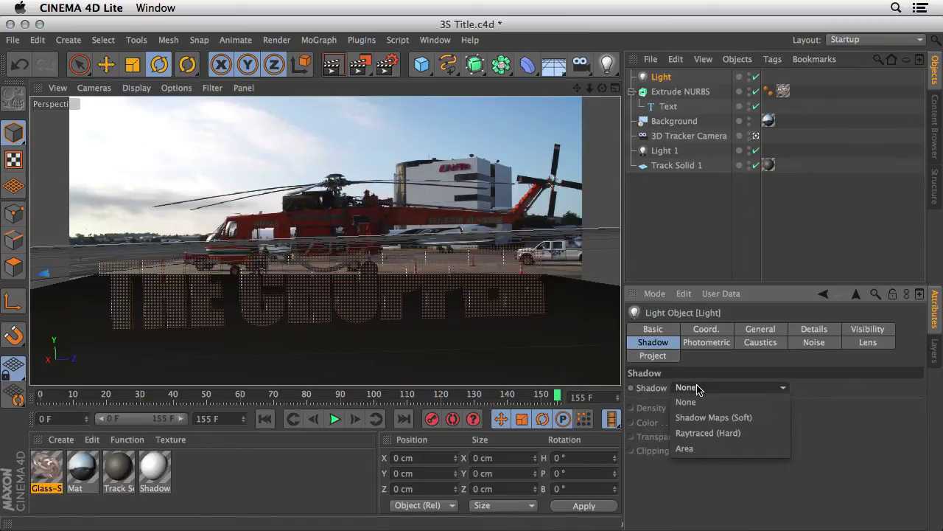
pyautogui.click(699, 418)
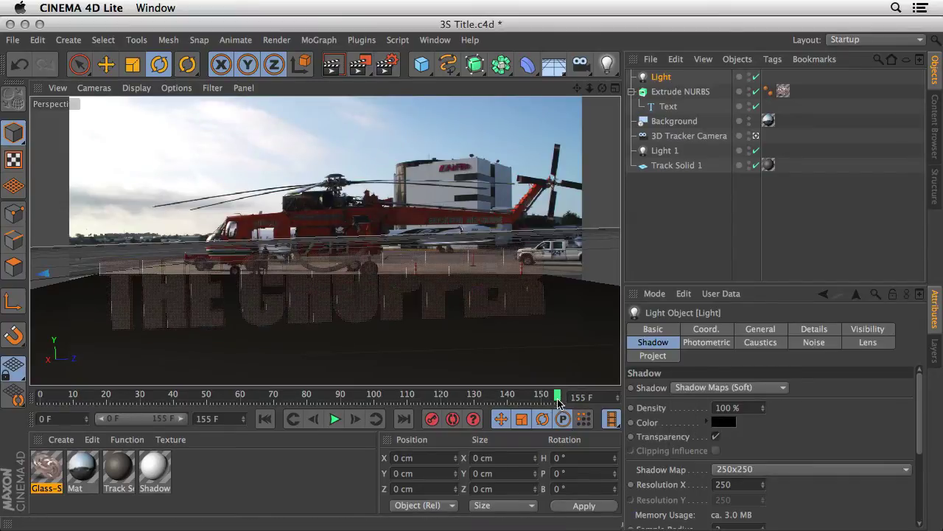
# Move the new light above the ground near the title, to about Y 205 cm and Z 1207 cm
pyautogui.moveTo(558, 399); pyautogui.dragTo(200, 404)
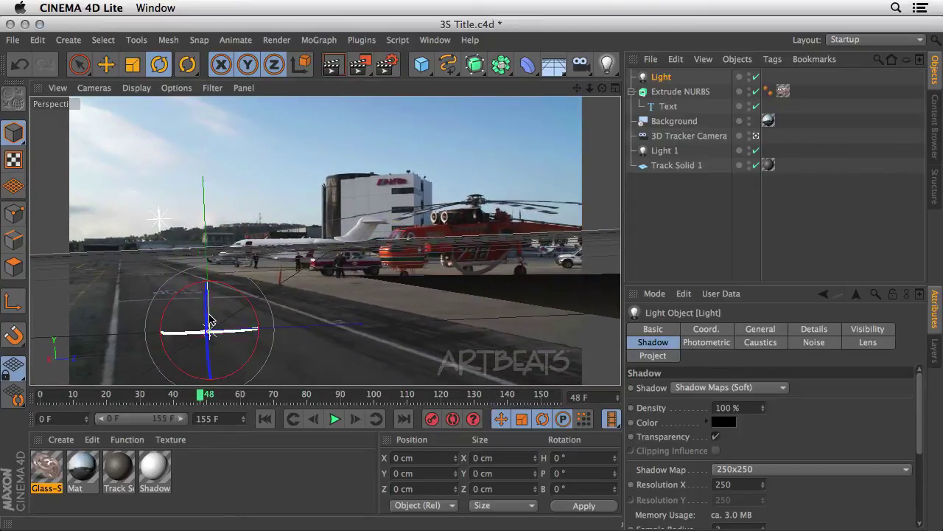
pyautogui.click(105, 64)
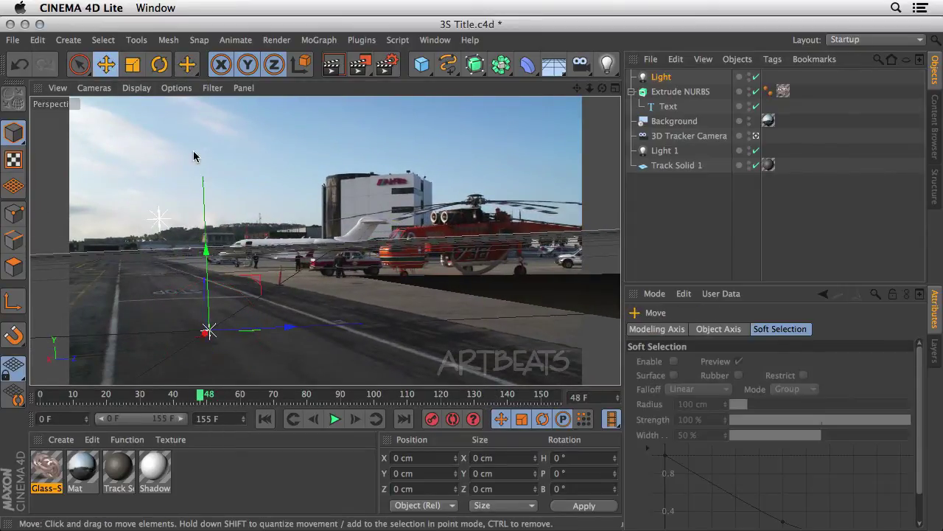
pyautogui.moveTo(209, 310); pyautogui.dragTo(435, 200)
pyautogui.moveTo(205, 398); pyautogui.dragTo(290, 395)
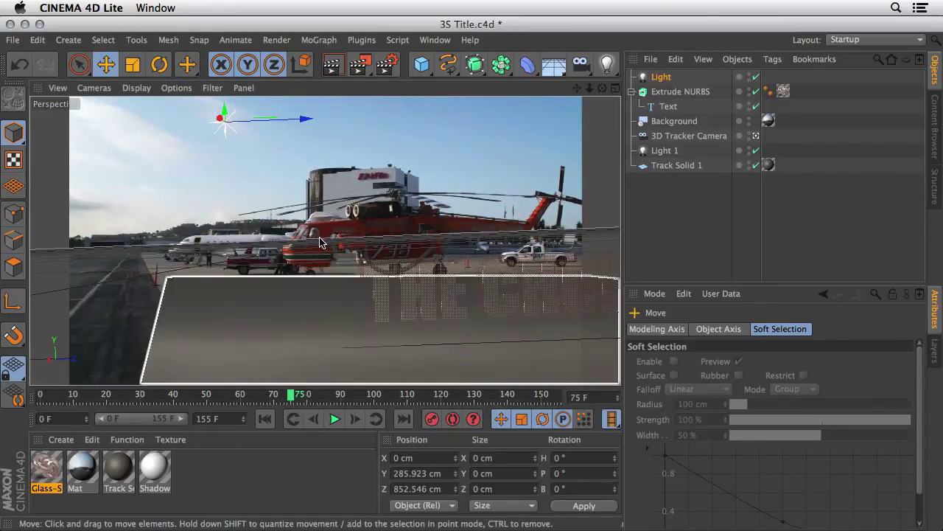
pyautogui.moveTo(299, 120); pyautogui.dragTo(568, 127)
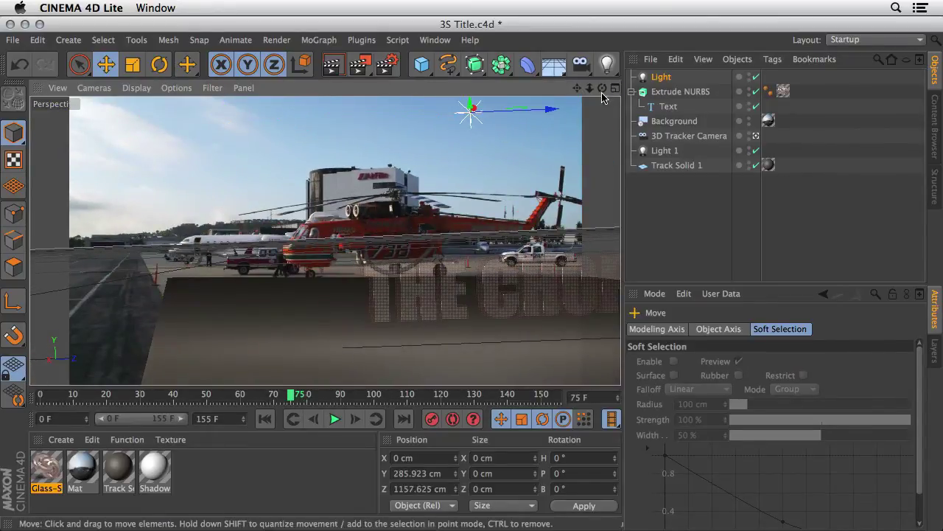
pyautogui.click(615, 88)
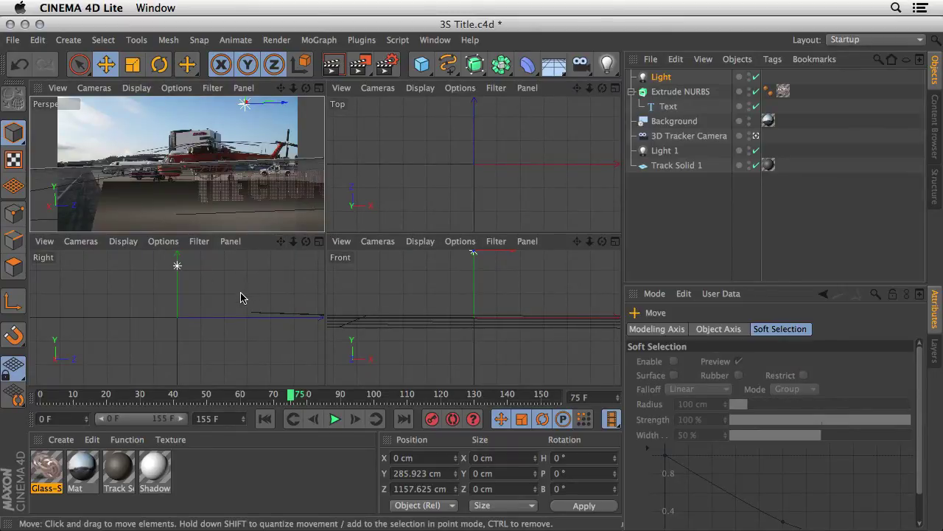
pyautogui.click(318, 87)
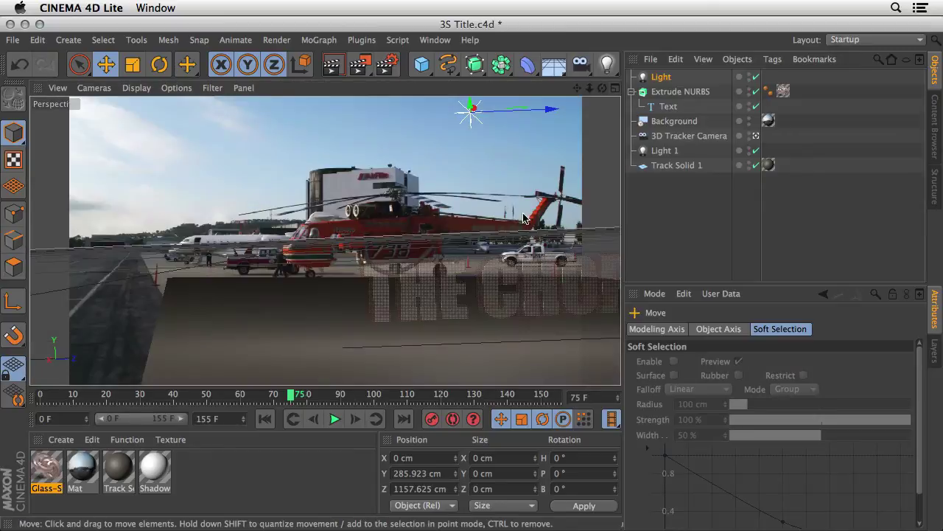
pyautogui.moveTo(531, 116); pyautogui.dragTo(573, 183)
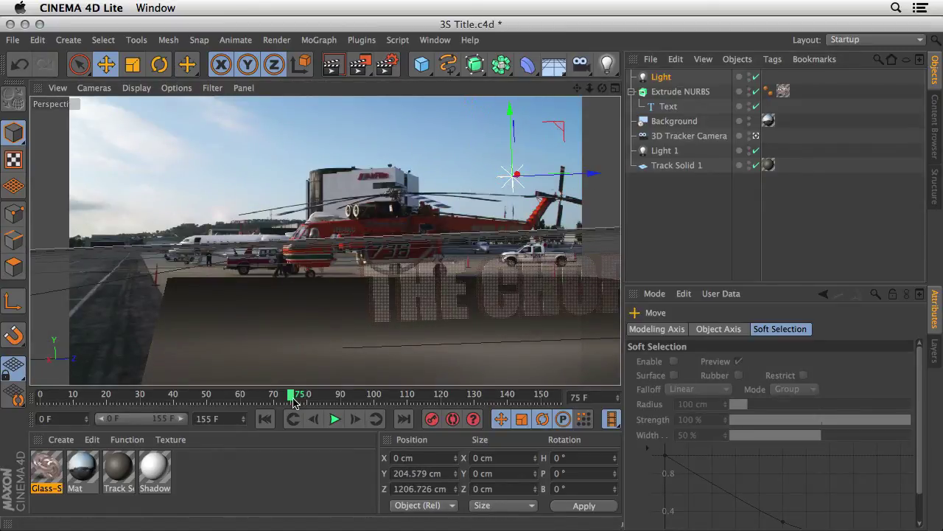
# Render the view at frames 140 and 155, and raise the light to about Y 267 cm
pyautogui.moveTo(293, 400); pyautogui.dragTo(507, 397)
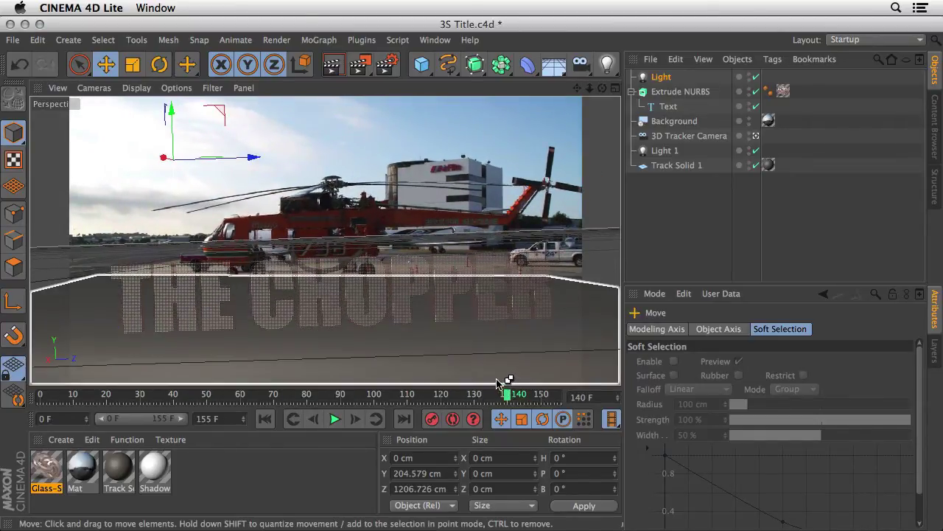
pyautogui.hotkey('ctrl', 'r')
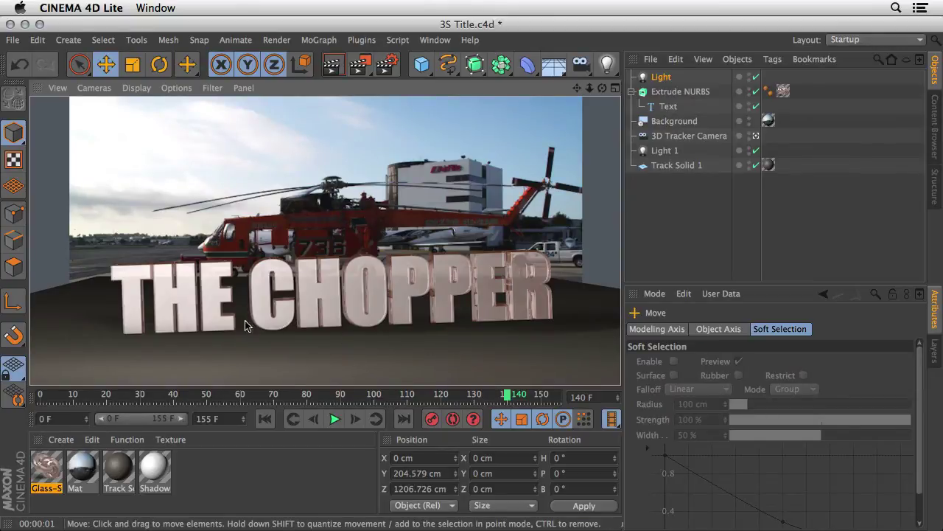
pyautogui.moveTo(508, 397); pyautogui.dragTo(557, 397)
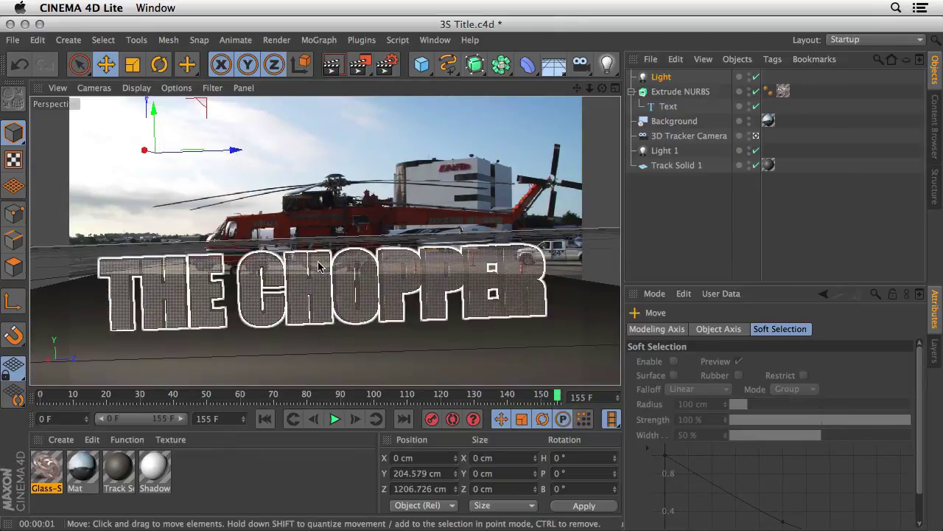
pyautogui.hotkey('ctrl', 'r')
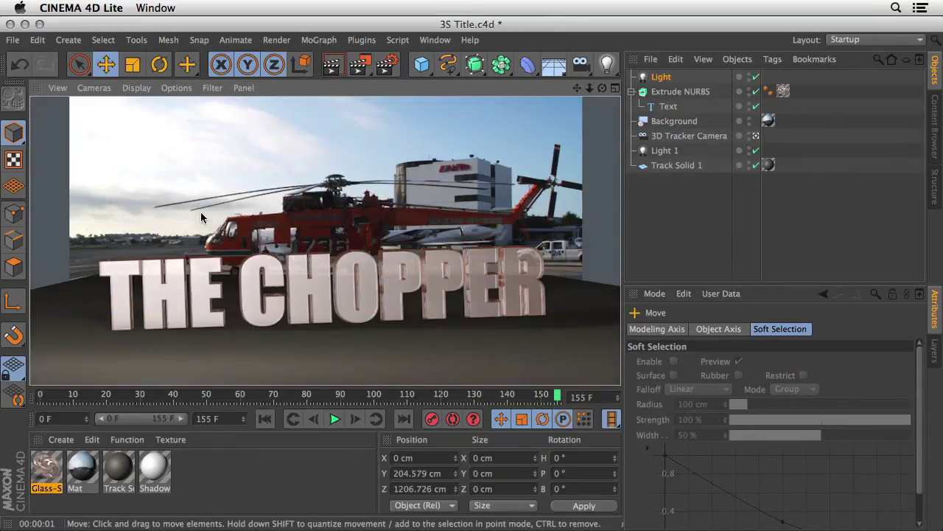
pyautogui.click(656, 76)
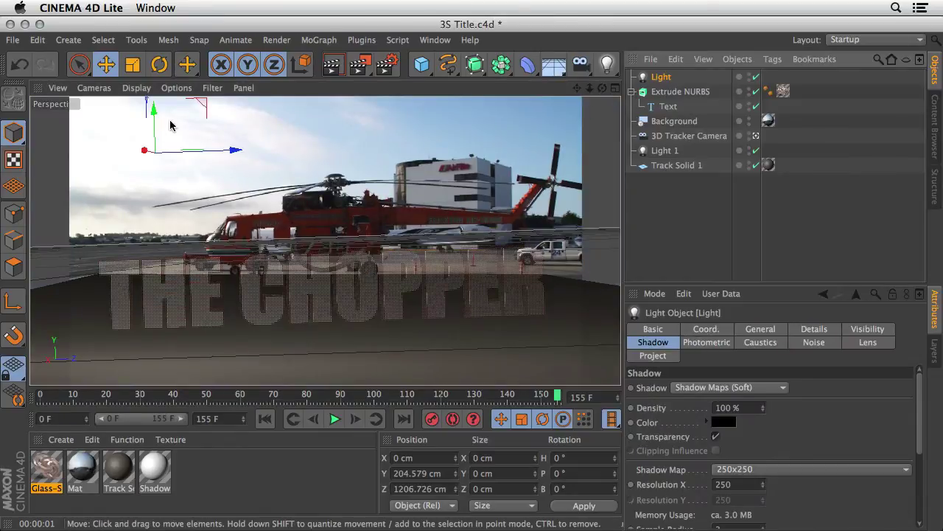
pyautogui.moveTo(154, 123); pyautogui.dragTo(158, 60)
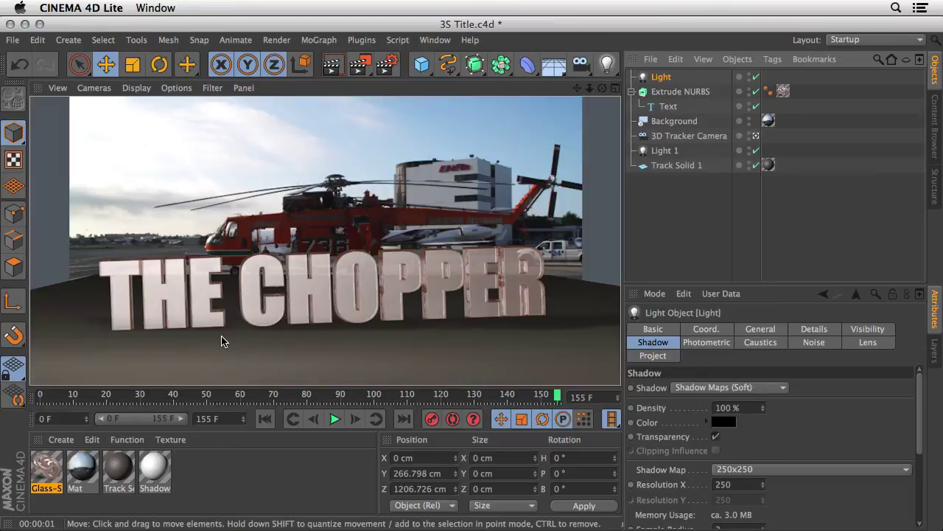
# Rotate the Extrude NURBS title to a bank of about 1.2° and render the view
pyautogui.click(681, 91)
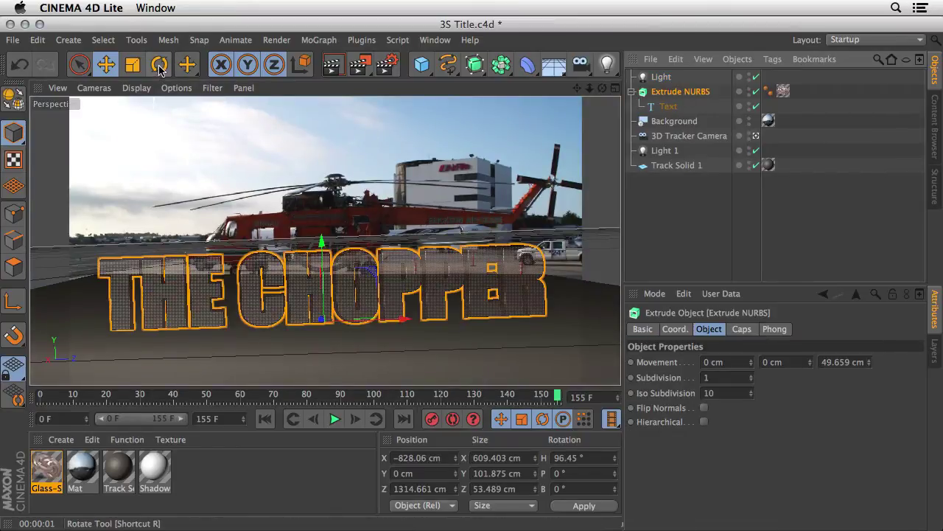
pyautogui.click(159, 64)
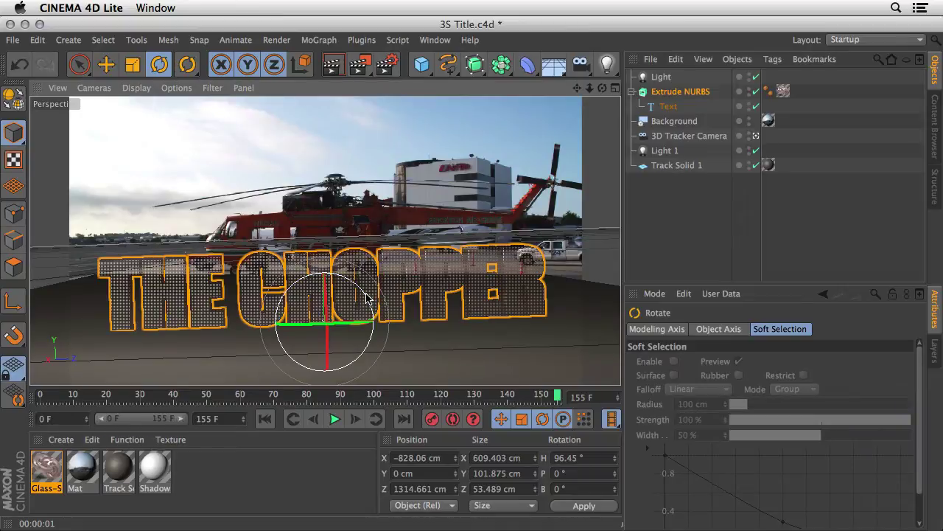
pyautogui.moveTo(370, 304); pyautogui.dragTo(366, 290)
pyautogui.press('super+r')
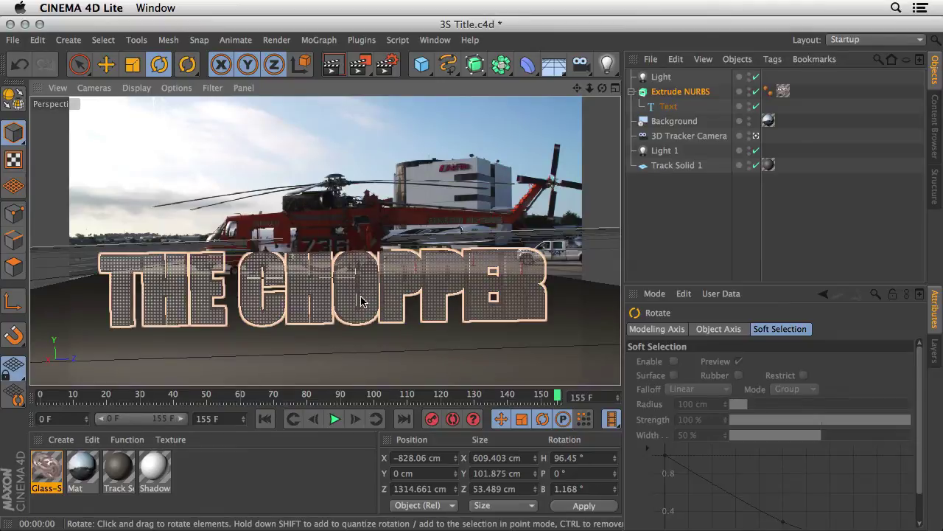
# Lower the Extrude NURBS title to about Y -9 cm and render the view to check its ground contact
pyautogui.click(107, 64)
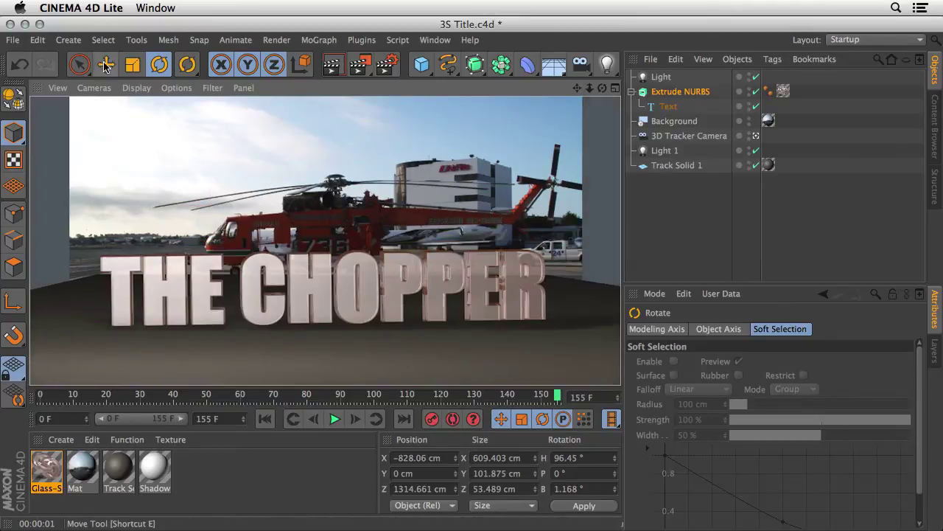
pyautogui.moveTo(324, 247); pyautogui.dragTo(325, 252)
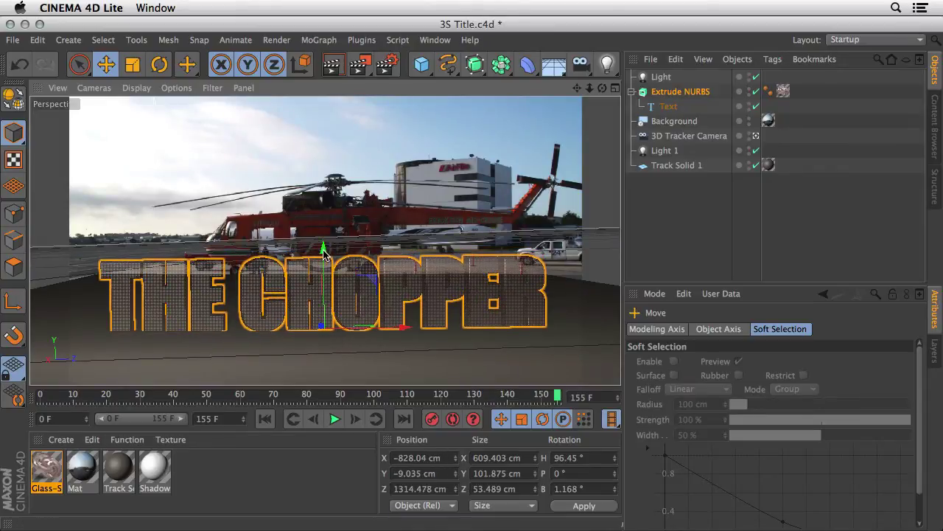
pyautogui.press('super+r')
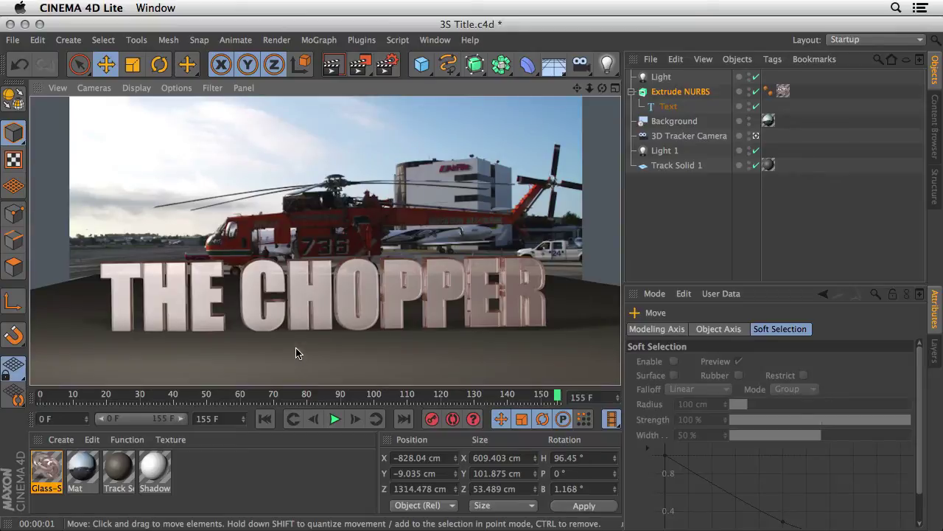
# Fine-tune the title to a bank of about 1.9° and about Y -10 cm, and undo the last adjustment
pyautogui.click(159, 64)
pyautogui.moveTo(352, 293); pyautogui.dragTo(356, 295)
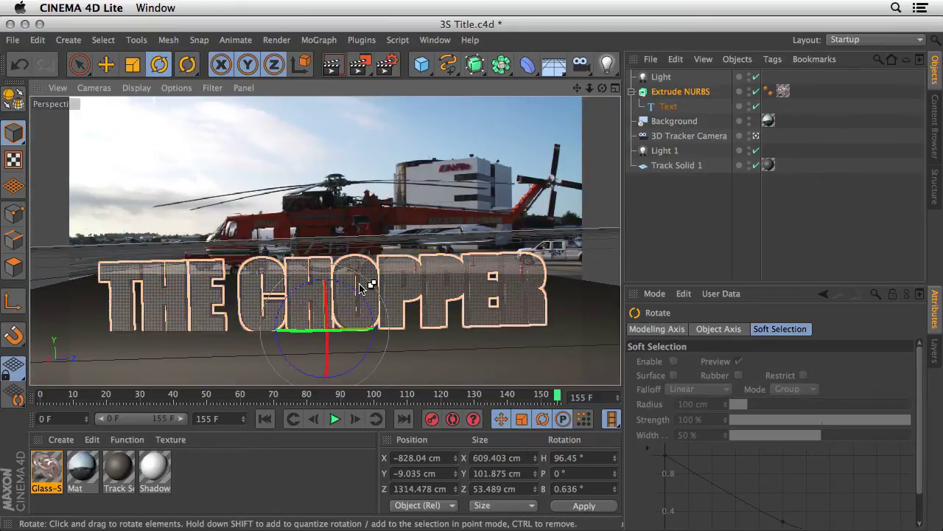
pyautogui.press('super+z')
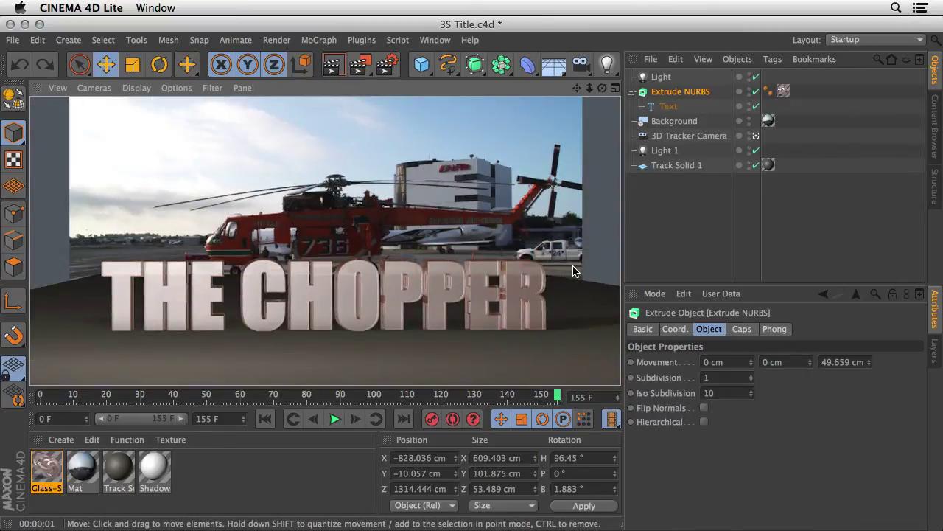
# Move the object Light to about X -687, Y 394, Z 970 cm in the free view and render through the 3D Tracker Camera
pyautogui.click(659, 77)
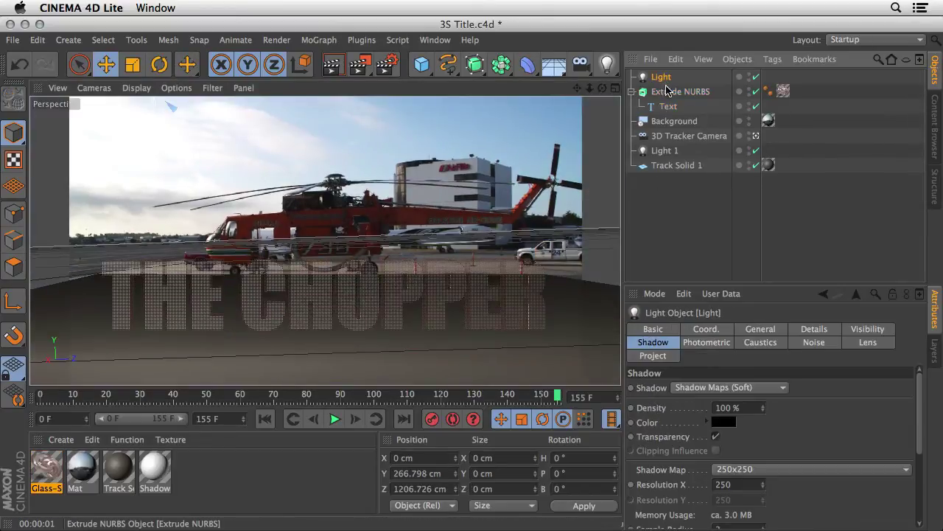
pyautogui.click(755, 137)
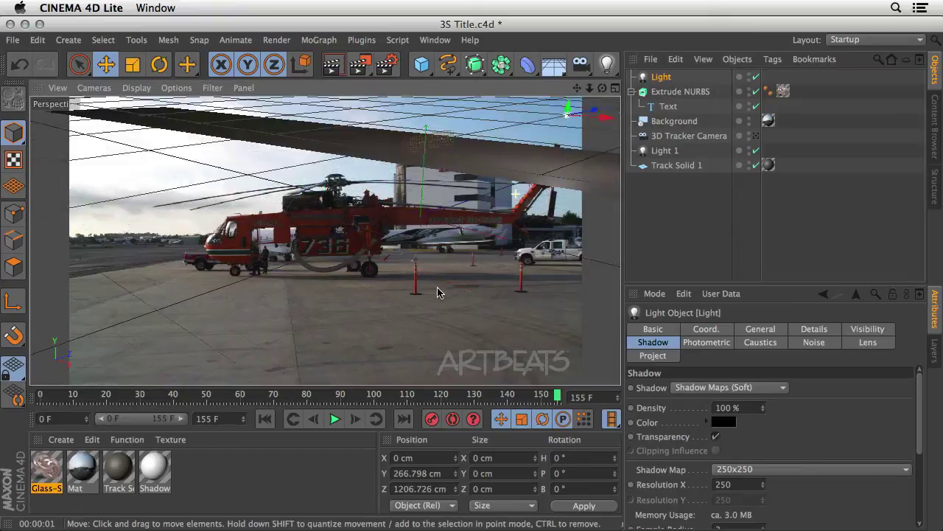
pyautogui.moveTo(515, 207); pyautogui.dragTo(280, 259)
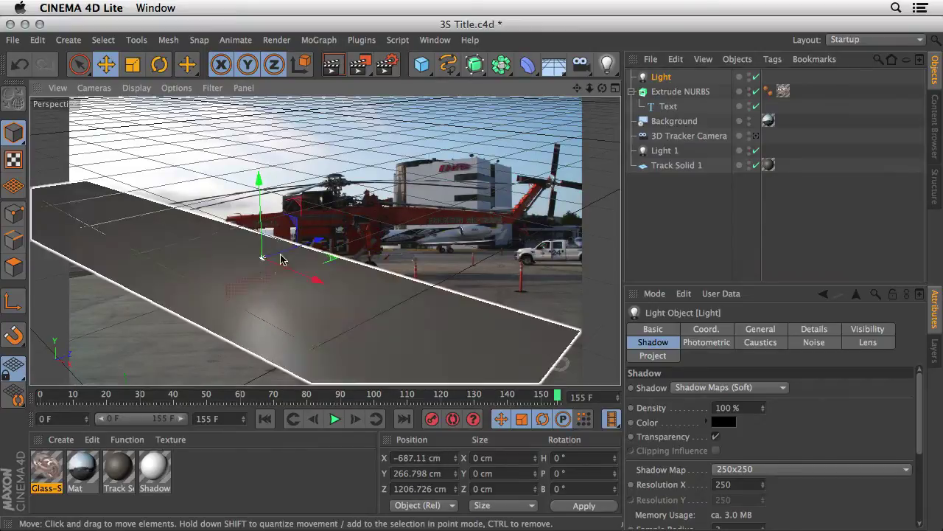
pyautogui.moveTo(261, 209); pyautogui.dragTo(260, 193)
pyautogui.hotkey('ctrl', 'r')
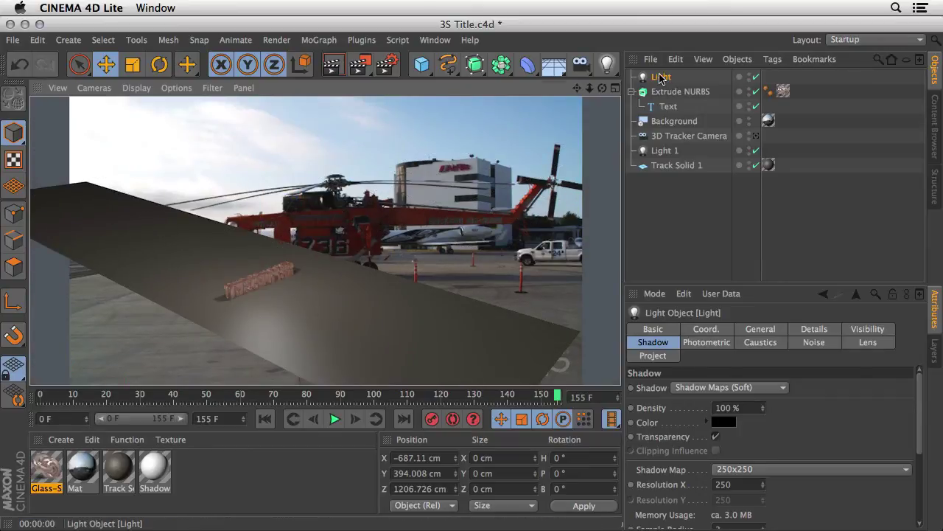
pyautogui.moveTo(315, 228); pyautogui.dragTo(293, 247)
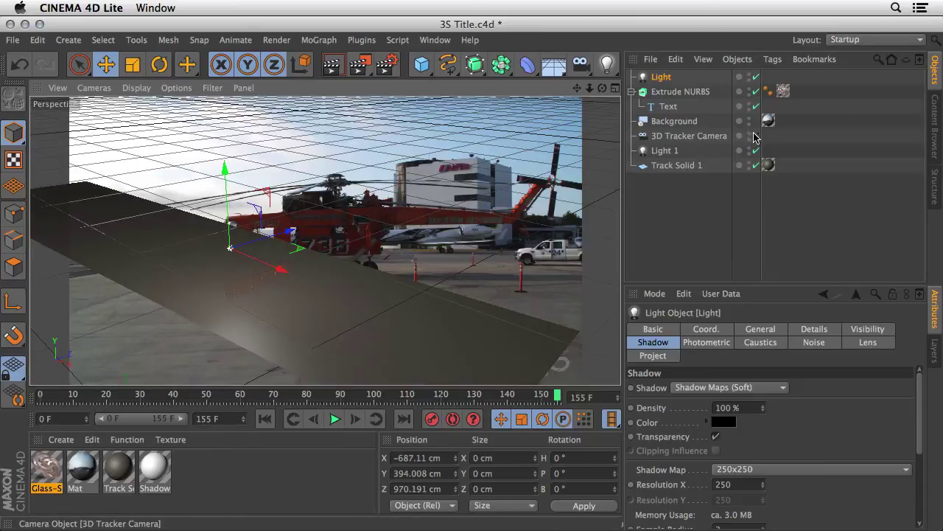
pyautogui.click(756, 136)
pyautogui.hotkey('ctrl', 'r')
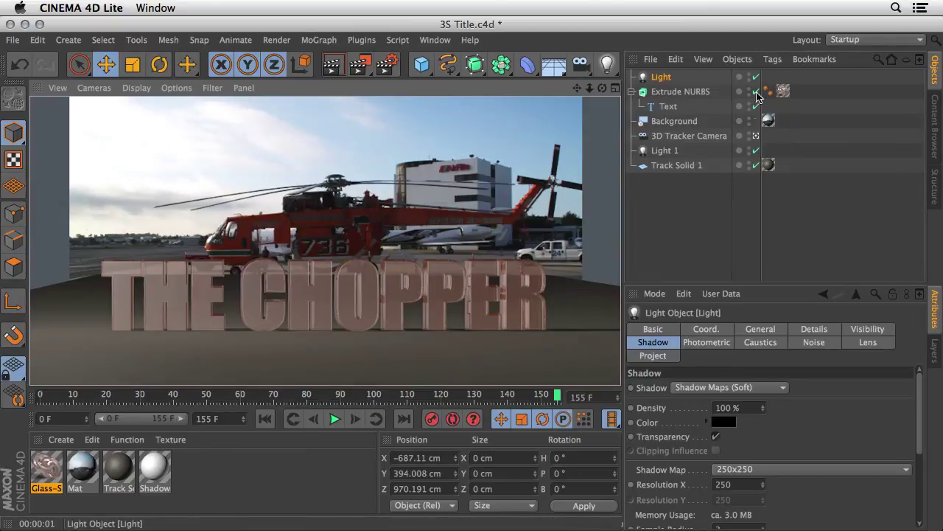
# Reposition the light to about X -455 cm and Y 515 cm, render through the 3D Tracker Camera, and save the project
pyautogui.click(755, 136)
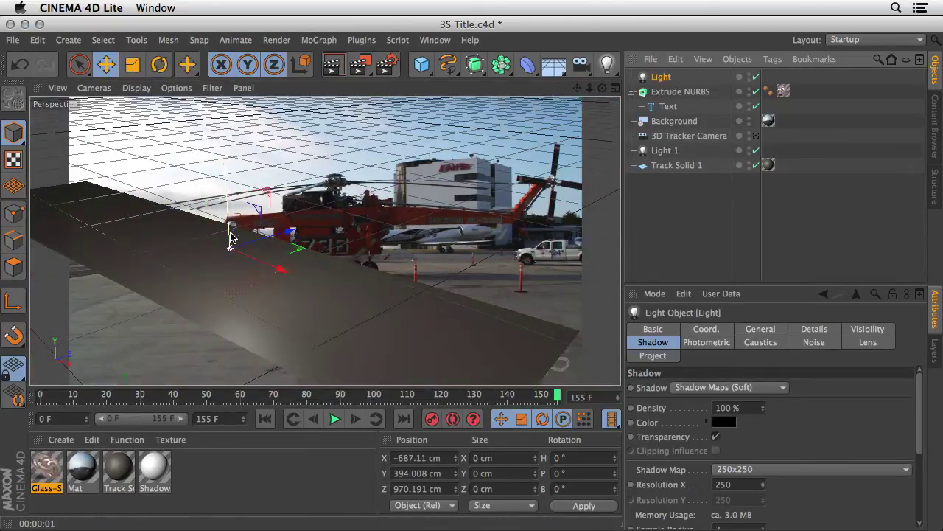
pyautogui.moveTo(230, 237); pyautogui.dragTo(229, 227)
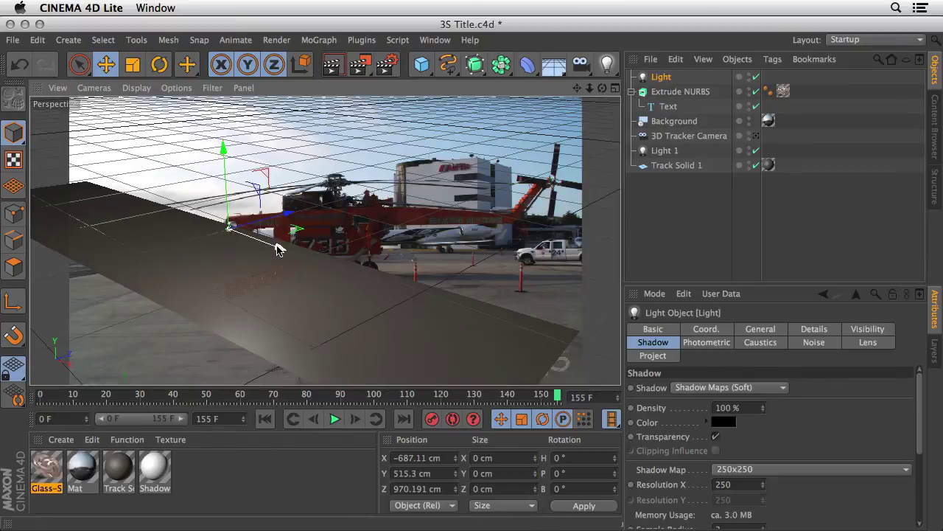
pyautogui.moveTo(278, 249); pyautogui.dragTo(318, 250)
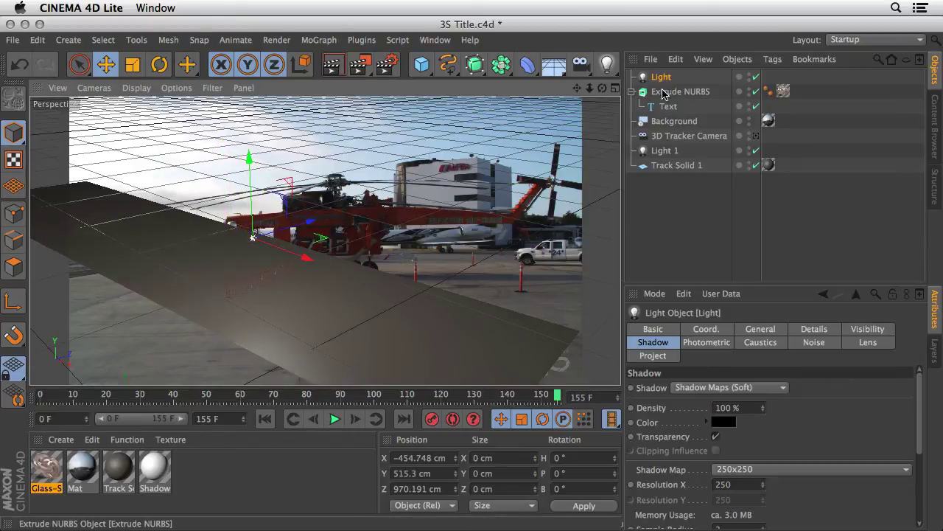
pyautogui.click(755, 135)
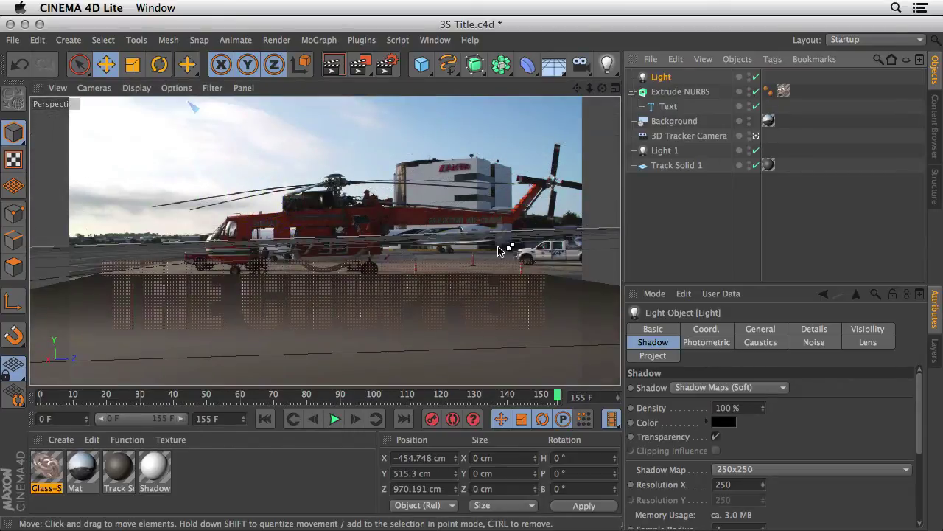
pyautogui.press('super+r')
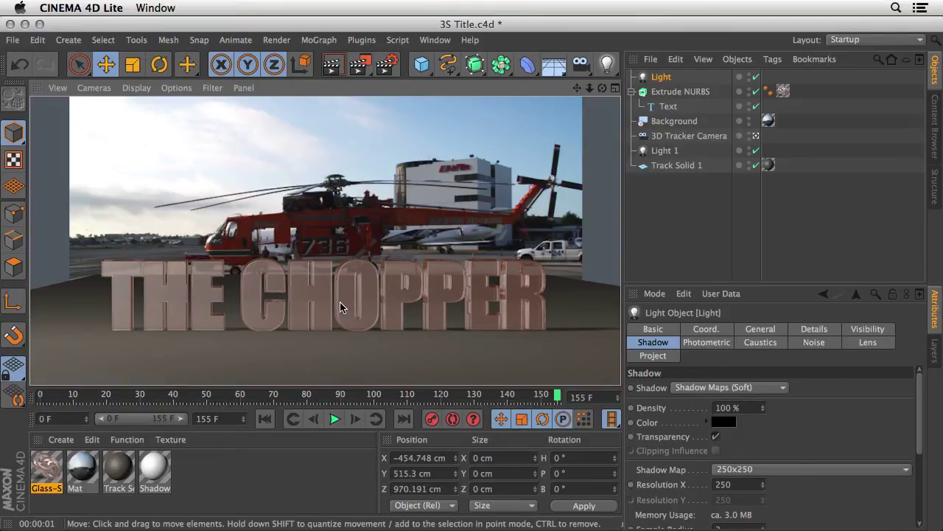
pyautogui.press('super+s')
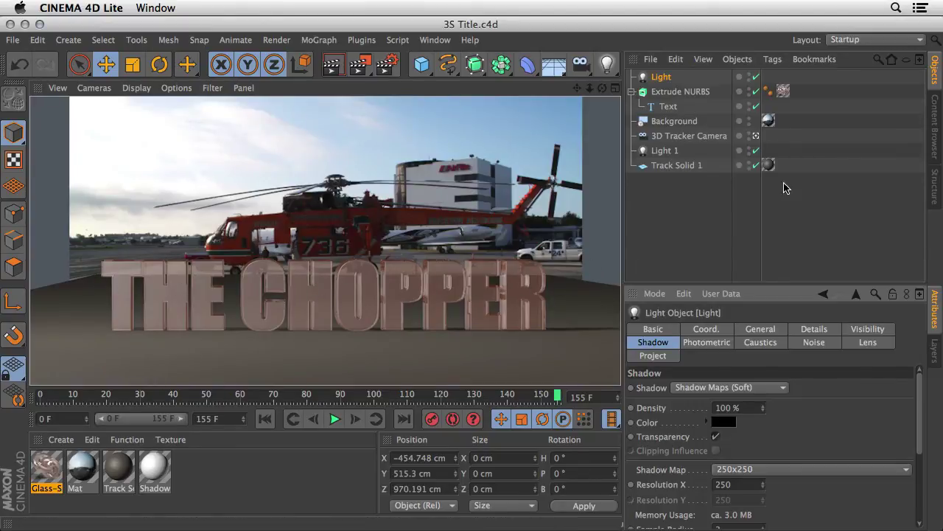
# Push Track Solid 1 back to about X -3547 cm and widen it to about 1503 cm, checking it through the tracker camera
pyautogui.click(755, 137)
pyautogui.click(755, 138)
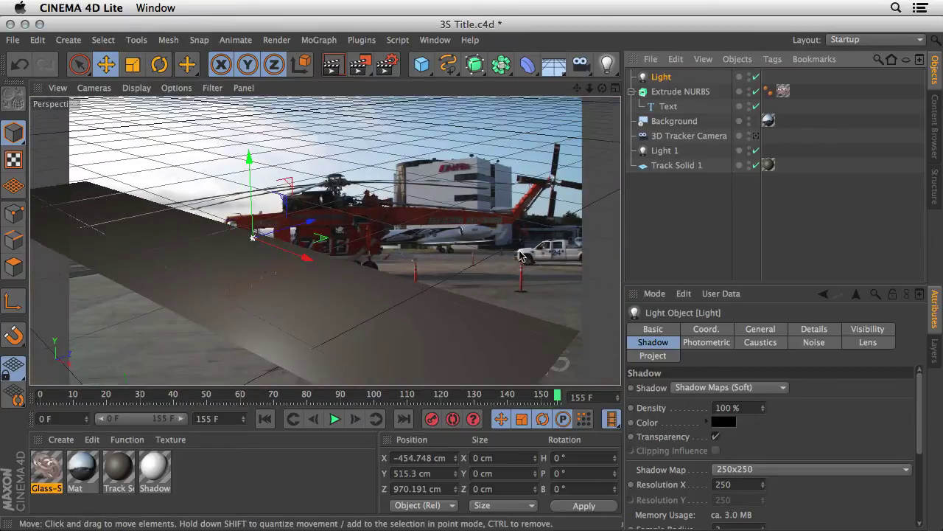
pyautogui.click(696, 165)
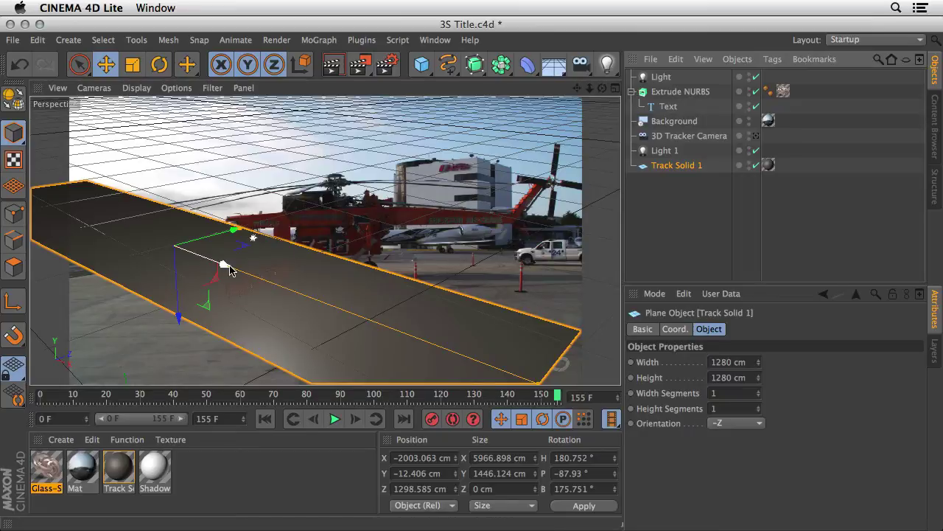
pyautogui.moveTo(225, 265); pyautogui.dragTo(125, 235)
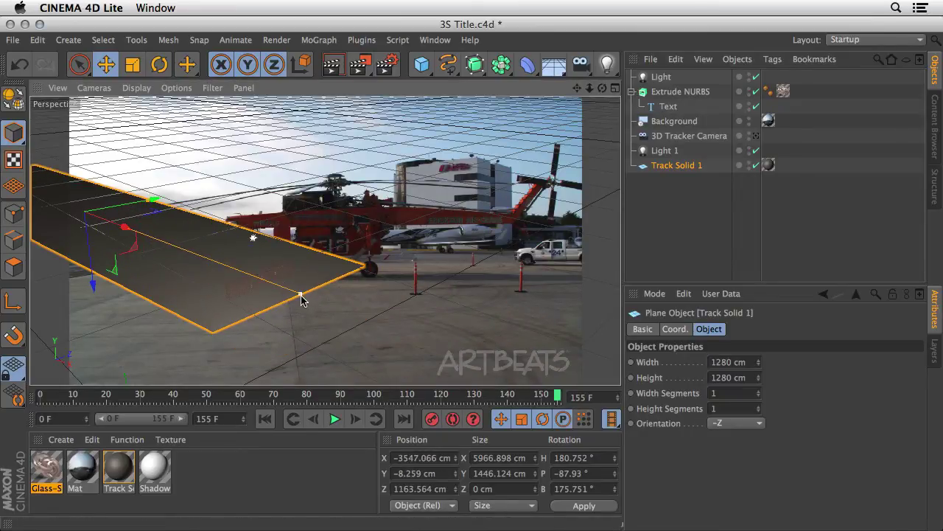
pyautogui.moveTo(299, 298); pyautogui.dragTo(363, 322)
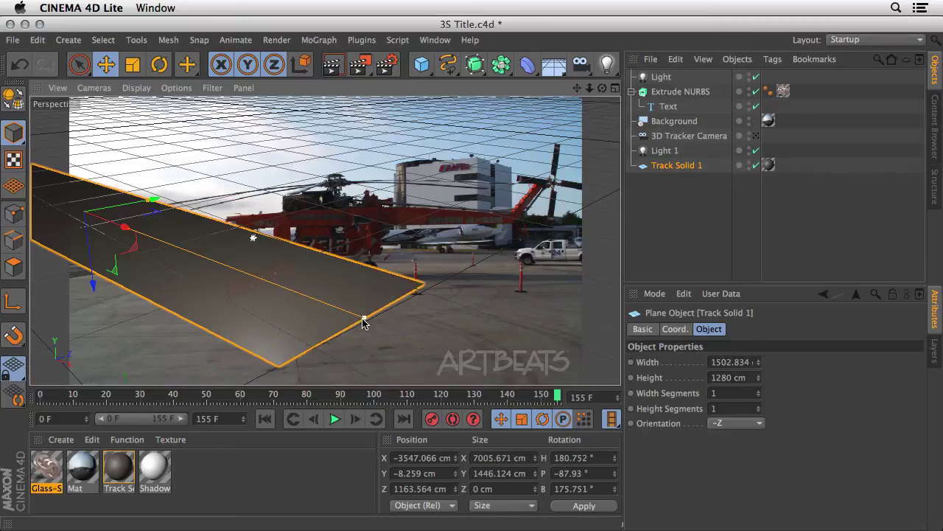
pyautogui.click(754, 136)
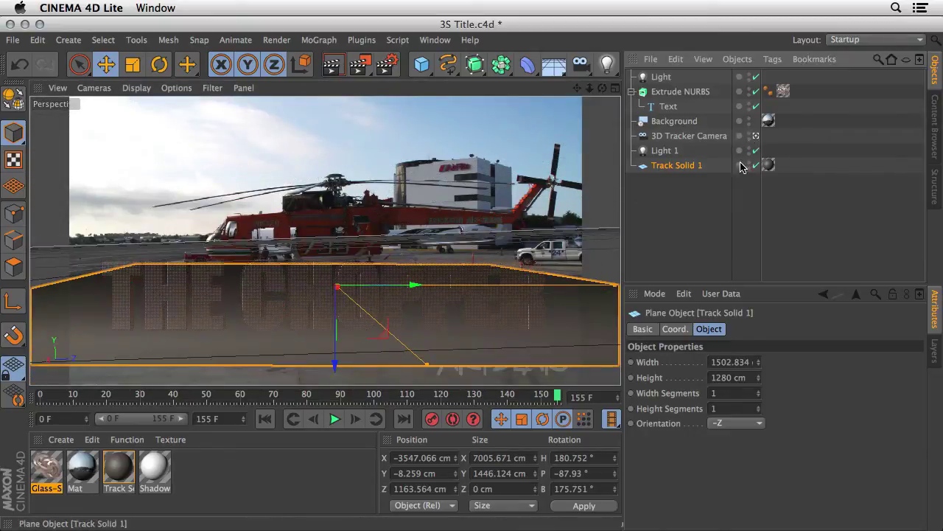
# Move Track Solid 1 farther back to about X -4132 cm and render through the 3D Tracker Camera
pyautogui.click(755, 137)
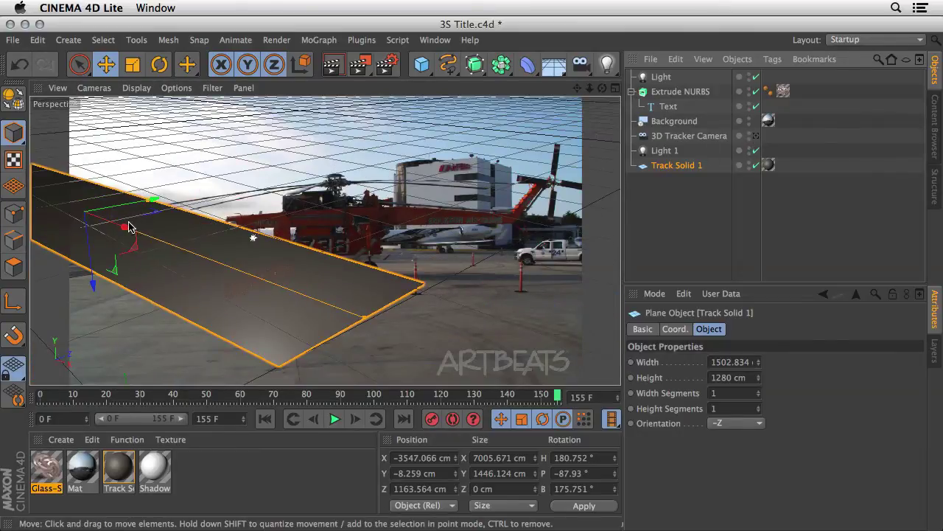
pyautogui.moveTo(126, 230); pyautogui.dragTo(98, 217)
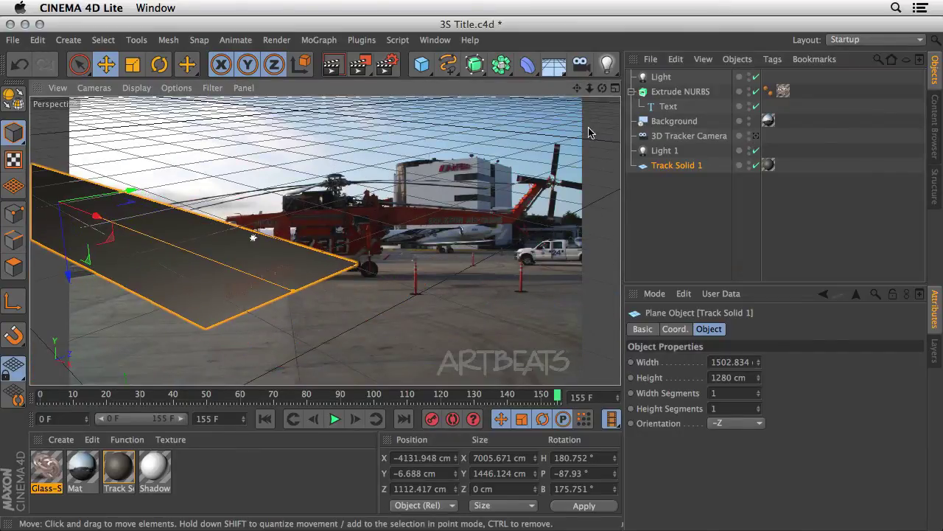
pyautogui.click(755, 137)
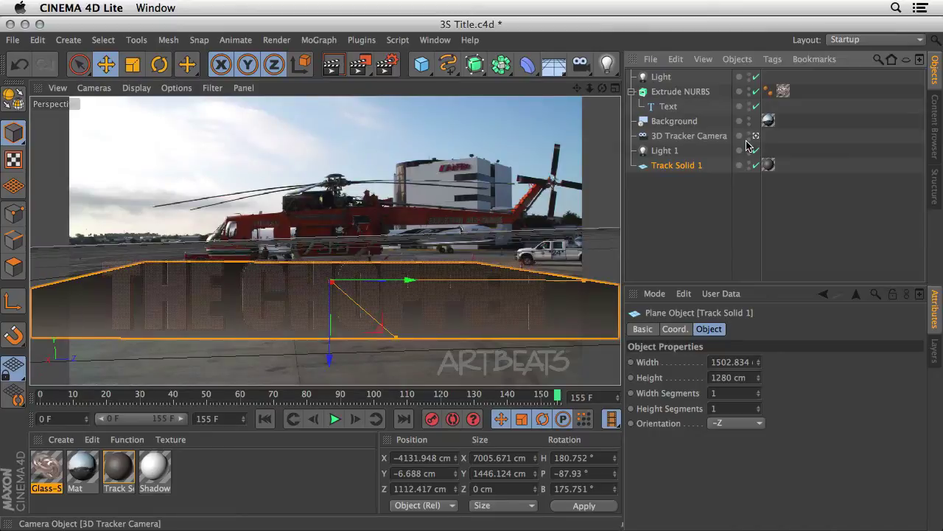
pyautogui.hotkey('ctrl', 'r')
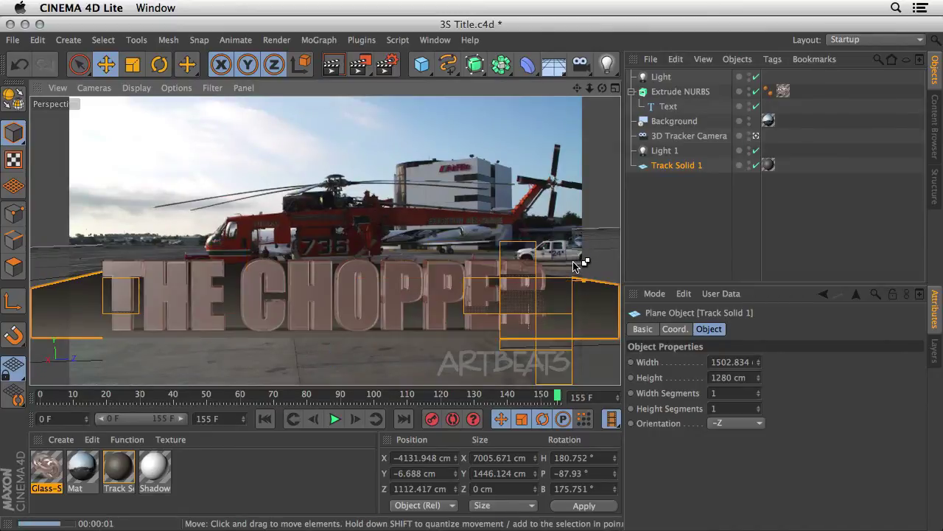
# Scale Track Solid 1 uniformly up to about 14818 by 3059 cm and render through the 3D Tracker Camera
pyautogui.click(756, 136)
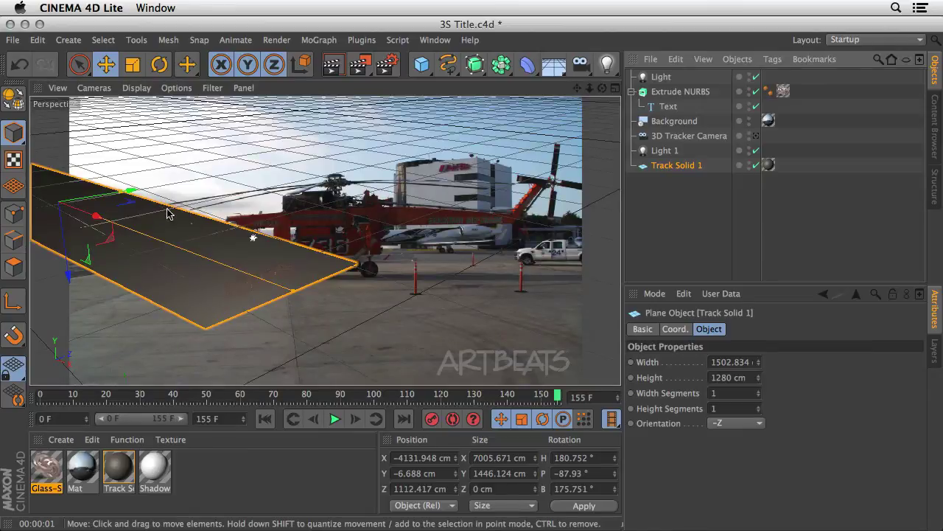
pyautogui.click(133, 64)
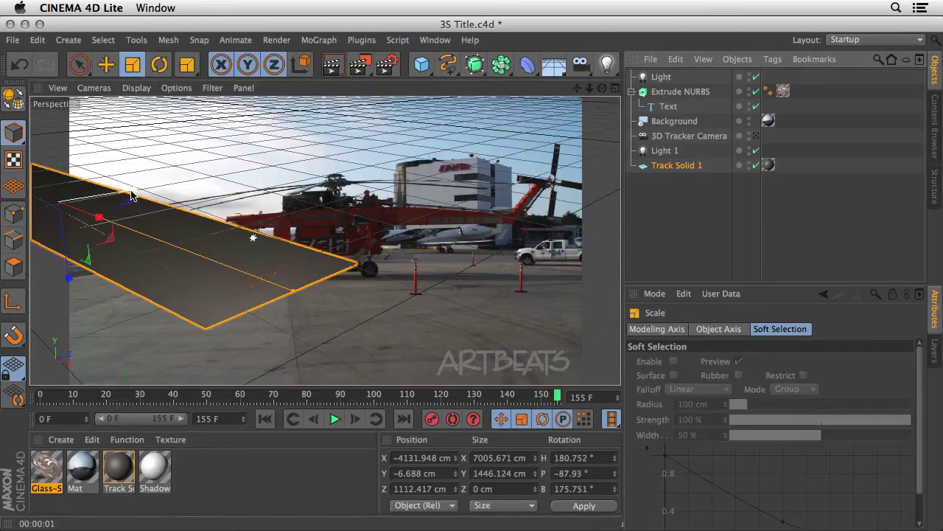
pyautogui.moveTo(131, 196); pyautogui.dragTo(164, 174)
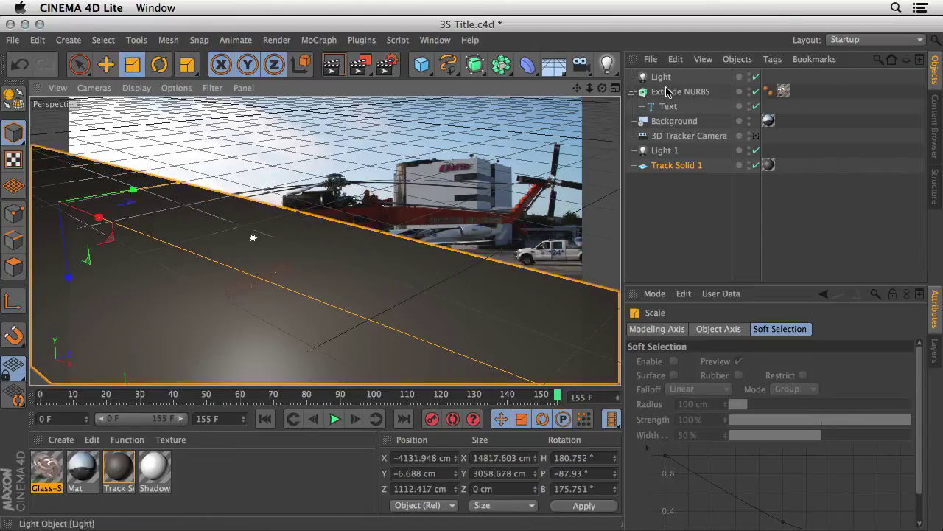
pyautogui.click(757, 136)
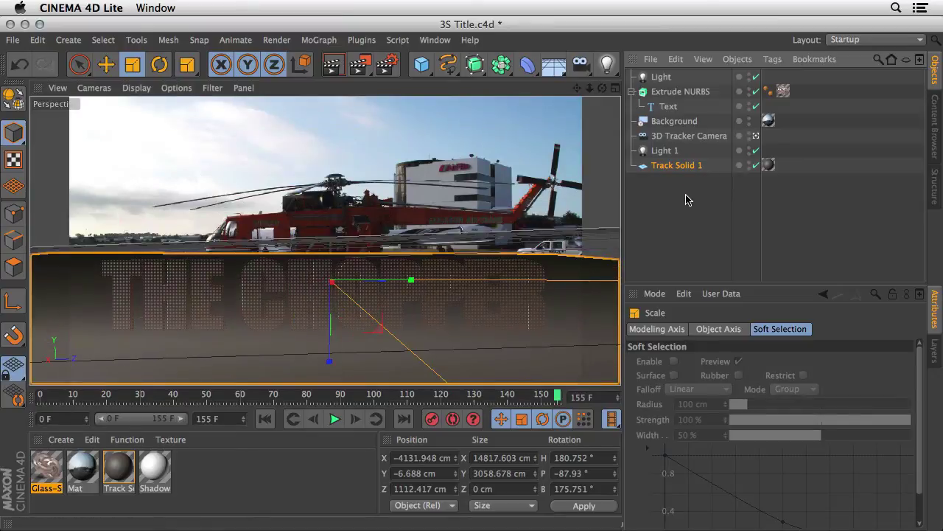
pyautogui.press('super+r')
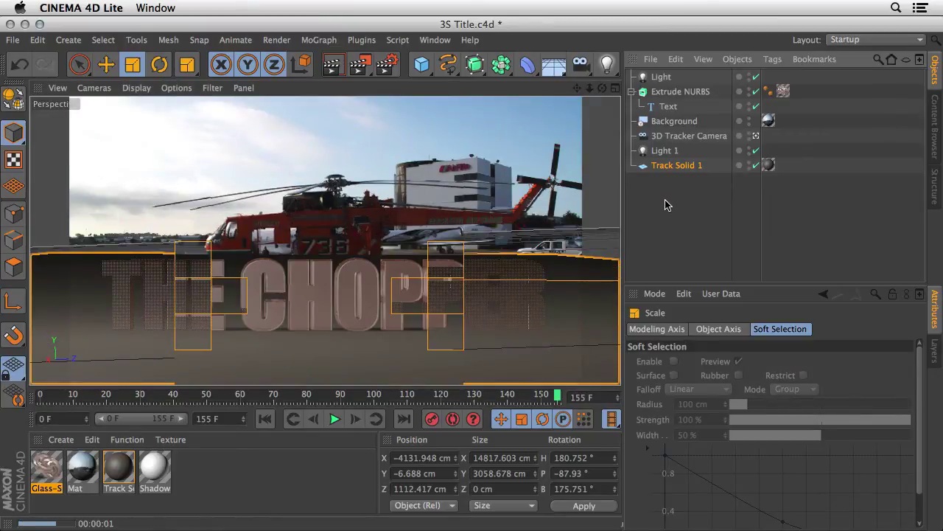
pyautogui.press('super+z')
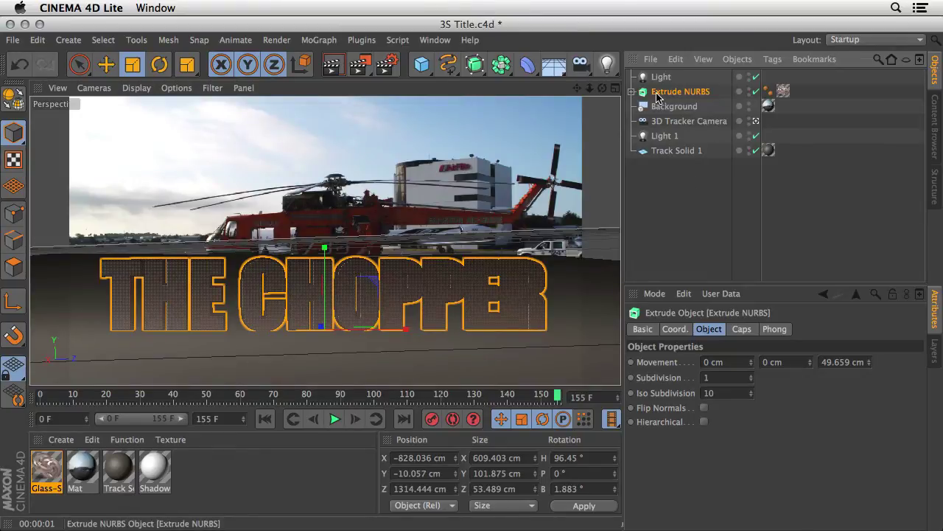
# Add a Compositing tag to the Extrude NURBS title and enable object buffer 1 on it
pyautogui.click(780, 59)
pyautogui.moveTo(782, 81)
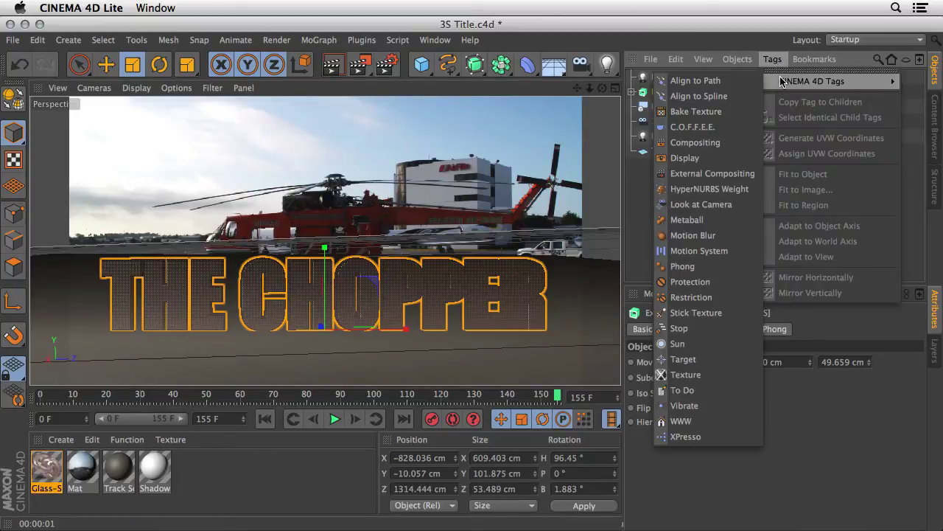
pyautogui.click(712, 143)
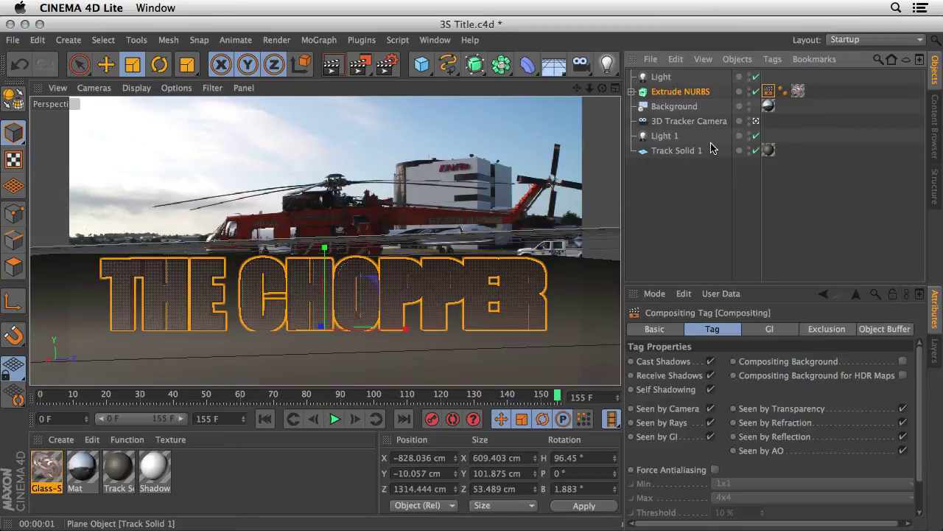
pyautogui.click(884, 328)
pyautogui.click(671, 362)
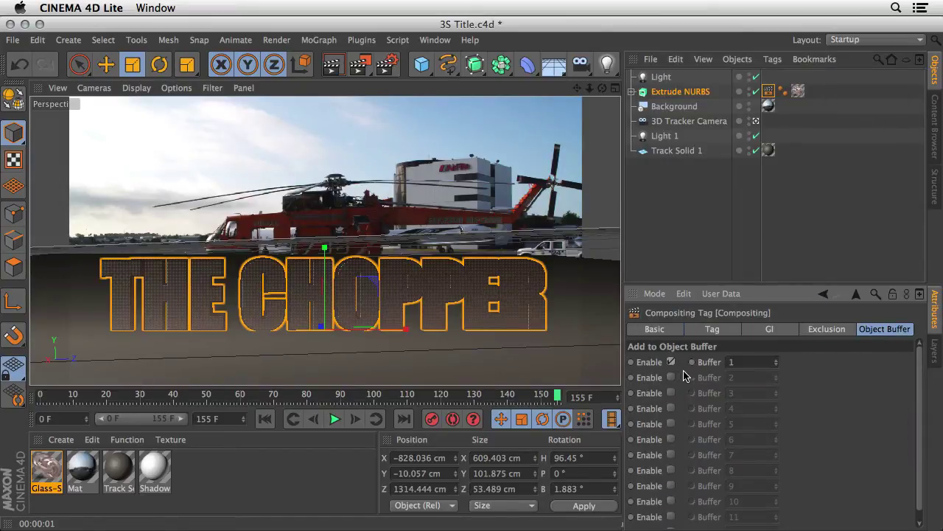
pyautogui.click(702, 213)
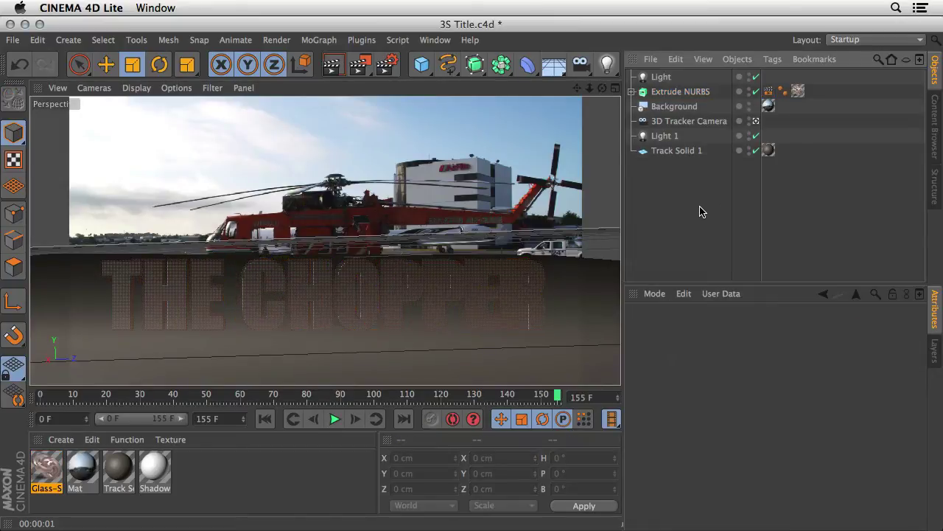
# Add Object Buffer and Shadow passes to the render settings and enable Multi-Pass rendering
pyautogui.click(387, 66)
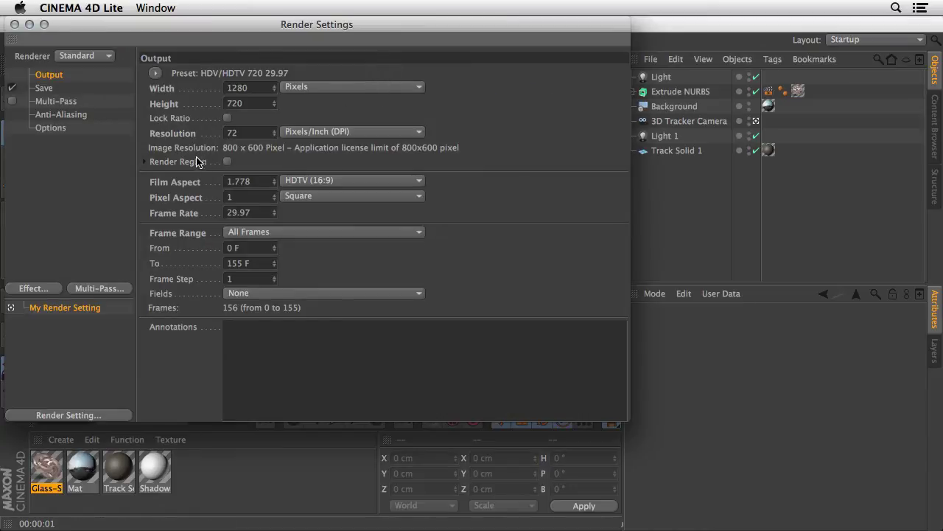
pyautogui.click(111, 289)
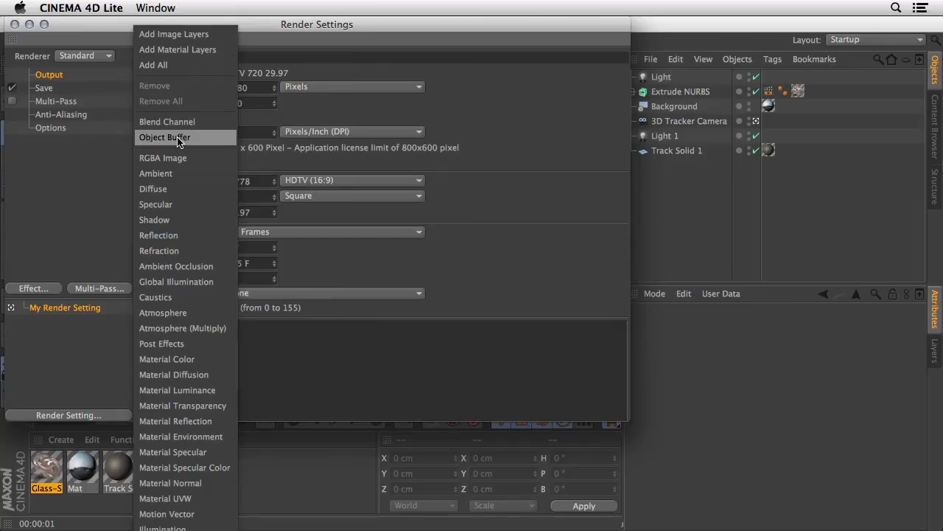
pyautogui.click(177, 138)
pyautogui.click(108, 290)
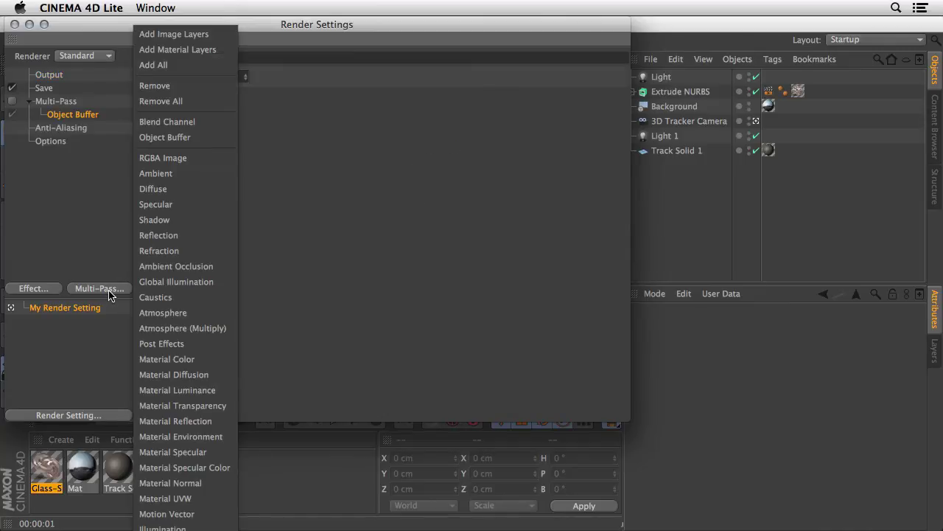
pyautogui.click(156, 222)
pyautogui.click(12, 101)
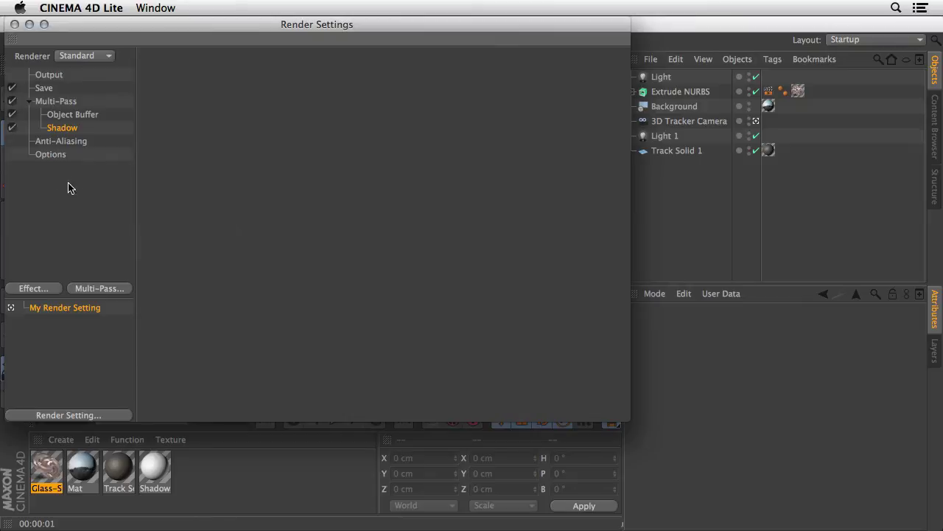
# Review the Object Buffer, Shadow and Anti-Aliasing pages, close the render settings and save the scene
pyautogui.click(79, 118)
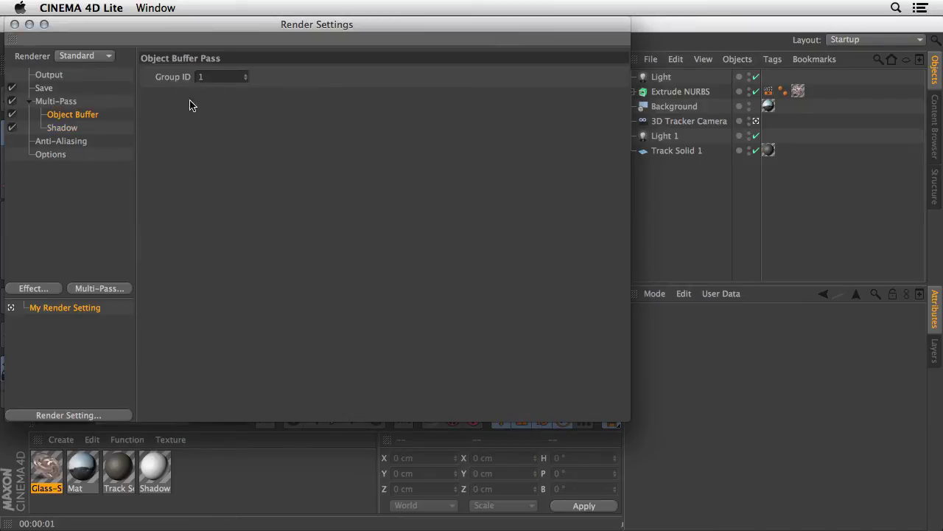
pyautogui.click(65, 128)
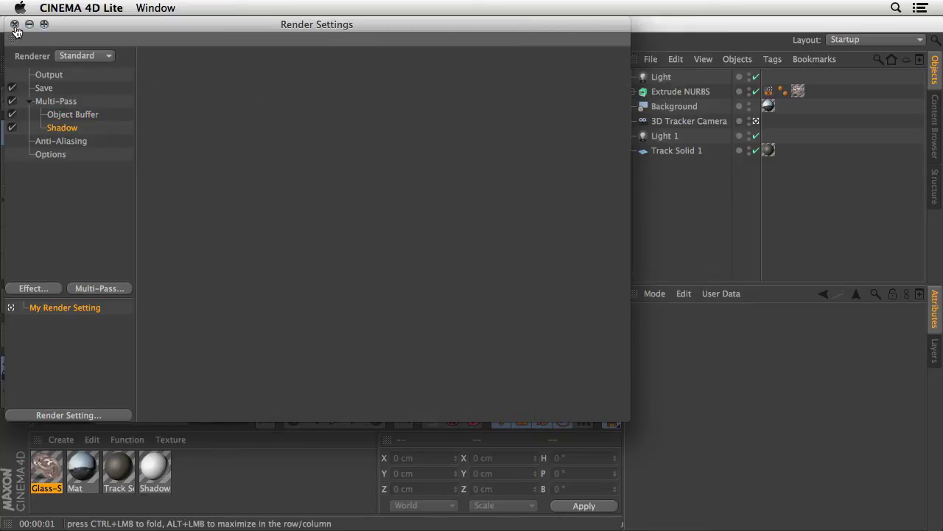
pyautogui.click(59, 142)
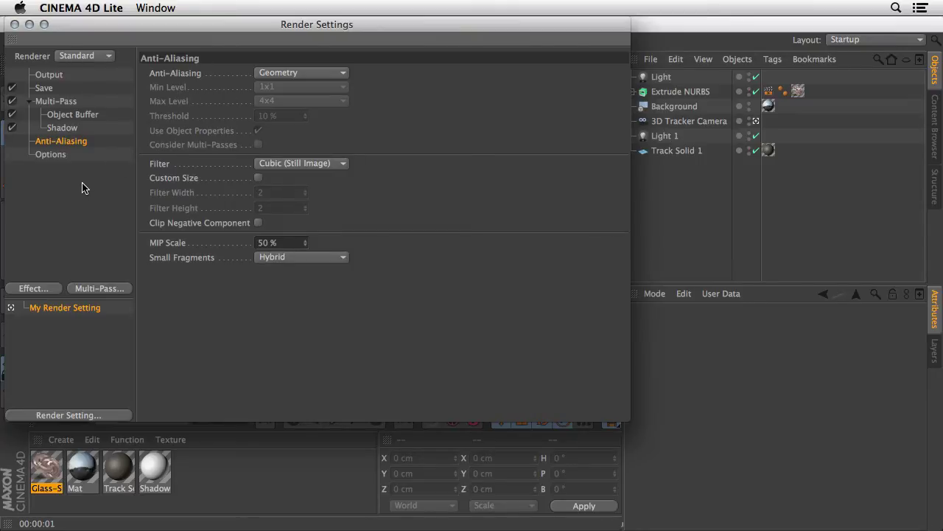
pyautogui.click(15, 24)
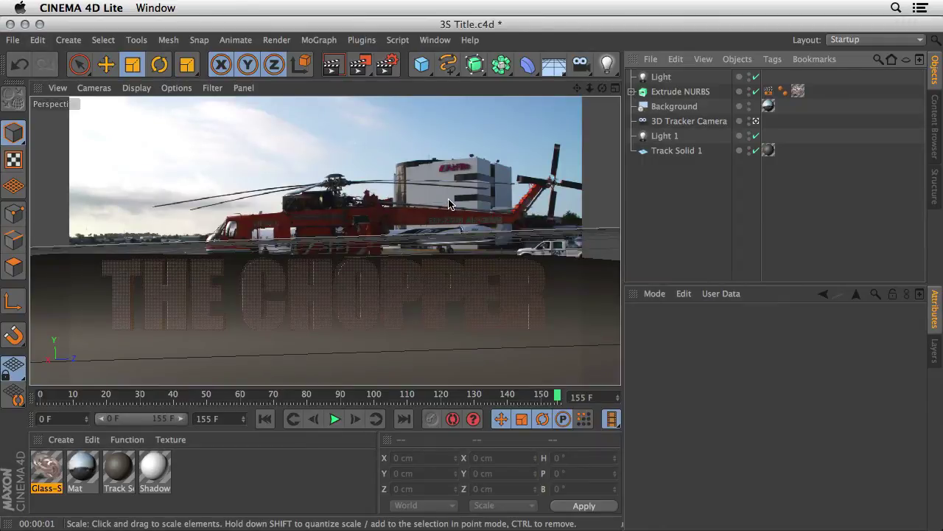
pyautogui.press('super+s')
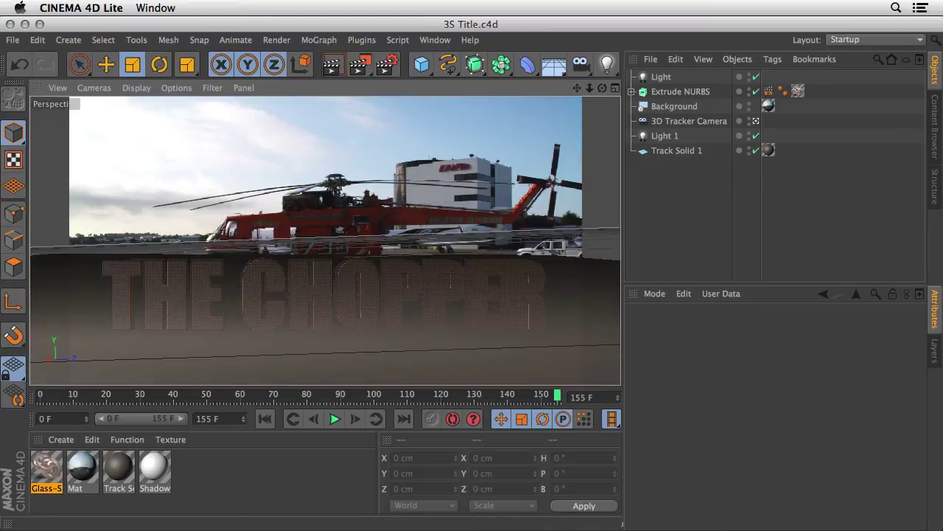
# Switch to After Effects, enable CINEMA 4D Multi-Pass in the CINEWARE effect and add the multi-pass image layers
pyautogui.press('super+Tab')
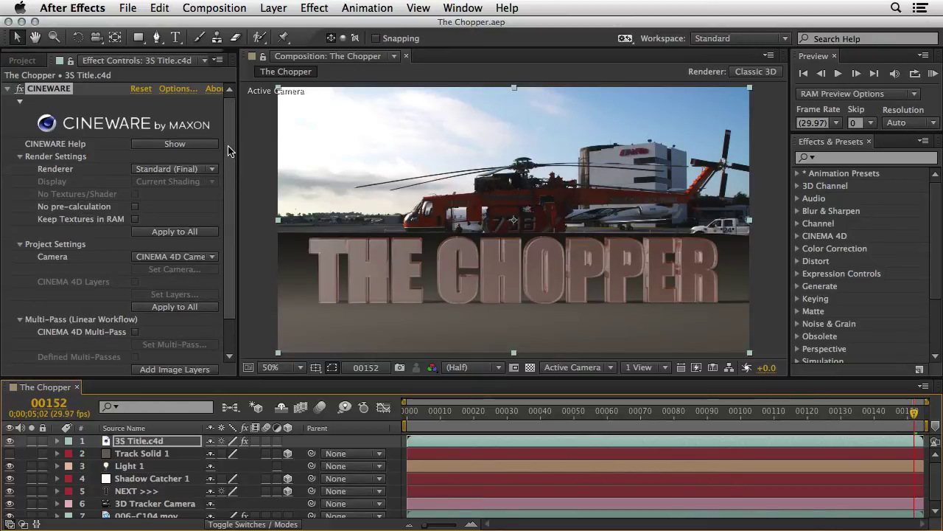
pyautogui.scroll(-3, 229, 151)
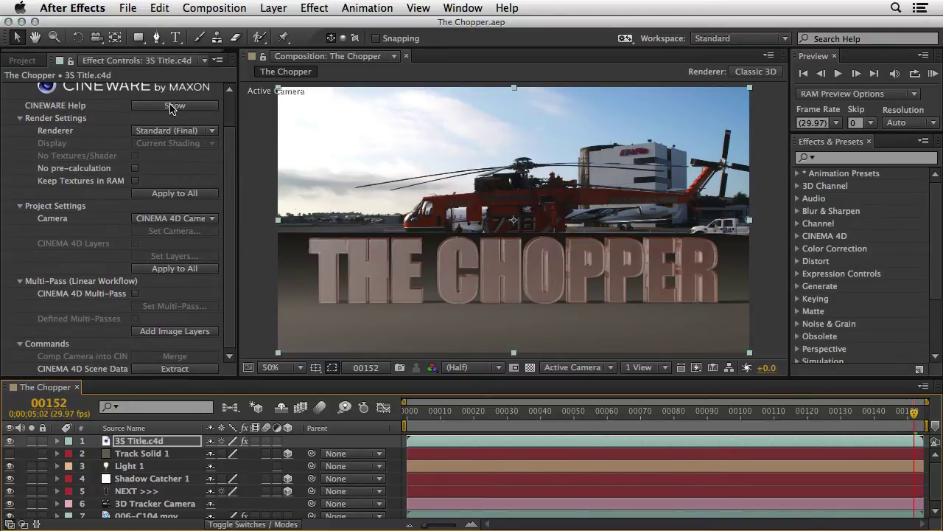
pyautogui.click(135, 294)
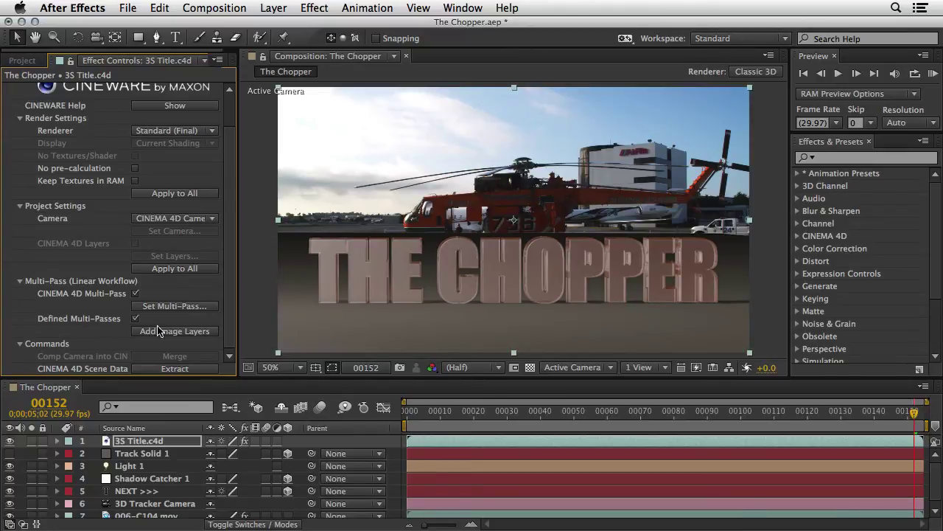
pyautogui.click(183, 335)
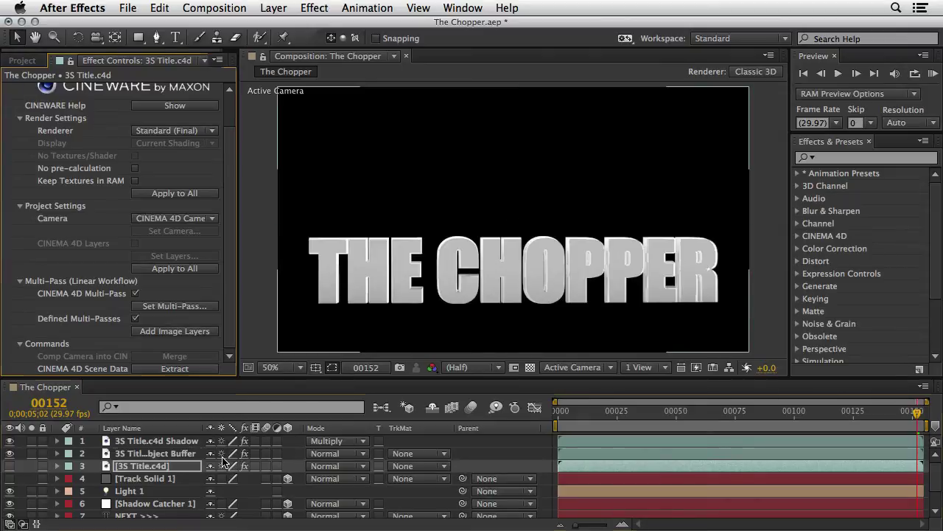
# Set the 3S Title.c4d layer's track matte to the Object Buffer's luma and make the title layer visible
pyautogui.click(190, 456)
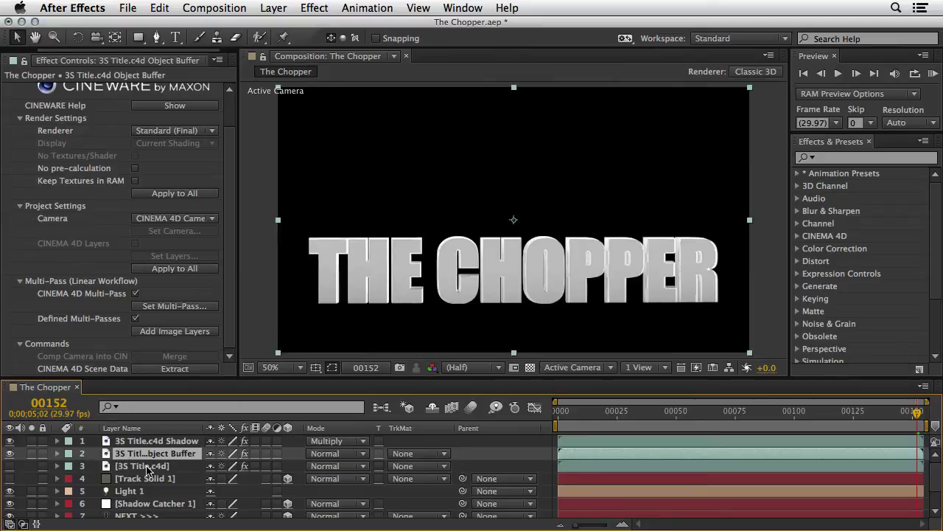
pyautogui.click(417, 468)
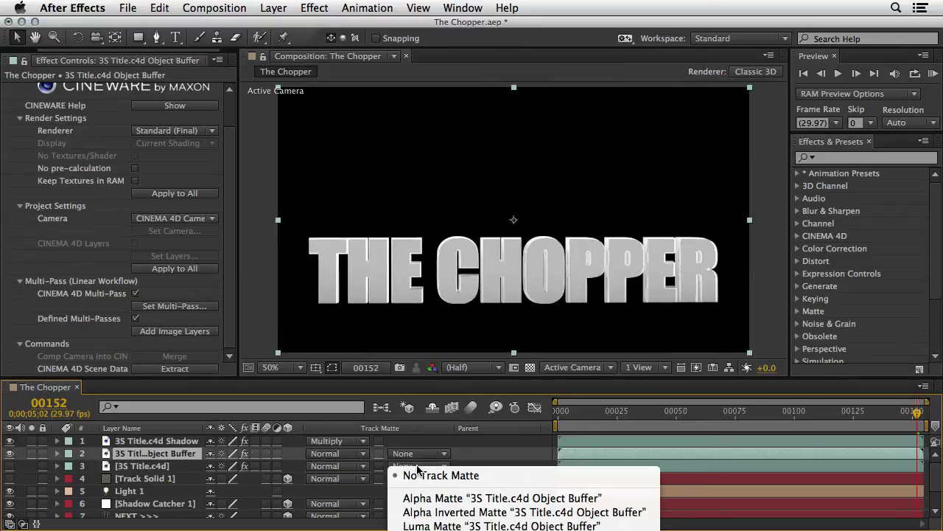
pyautogui.click(432, 524)
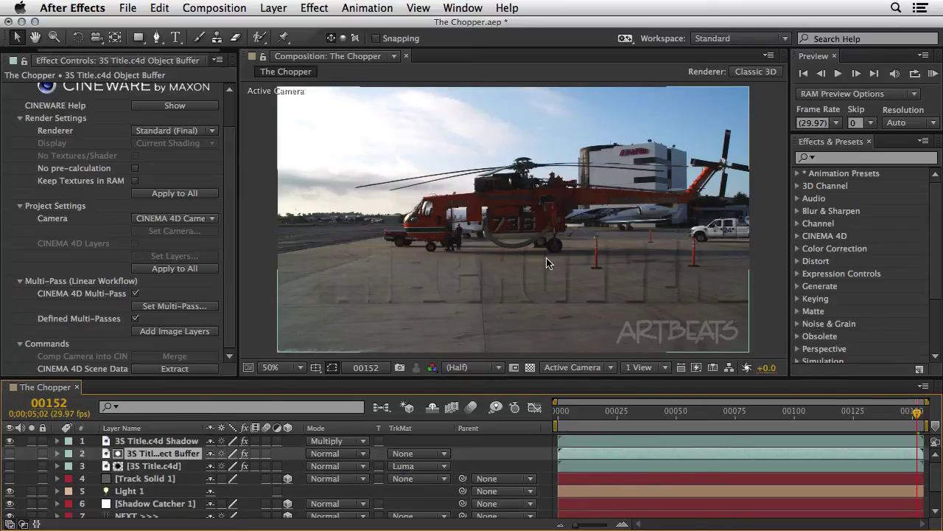
pyautogui.click(11, 466)
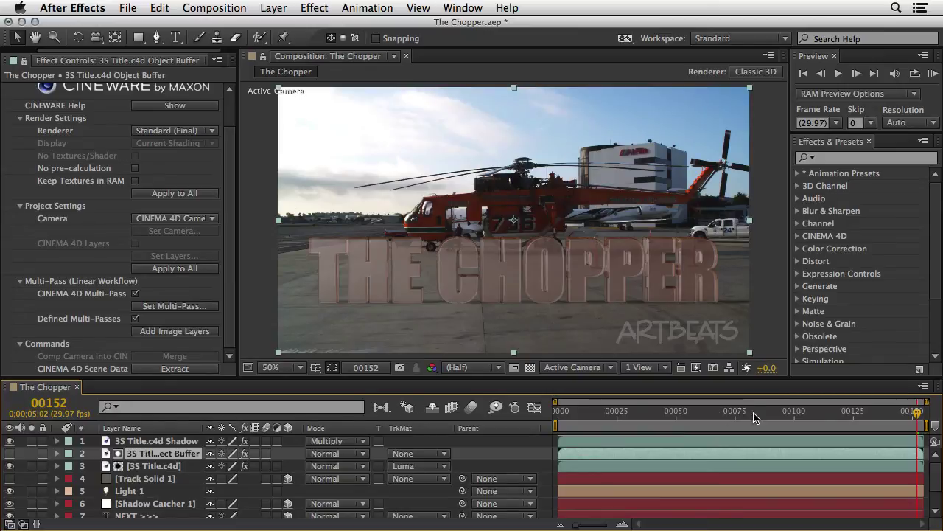
# At frame 126, apply the Glow effect to the 3S Title.c4d layer
pyautogui.click(855, 421)
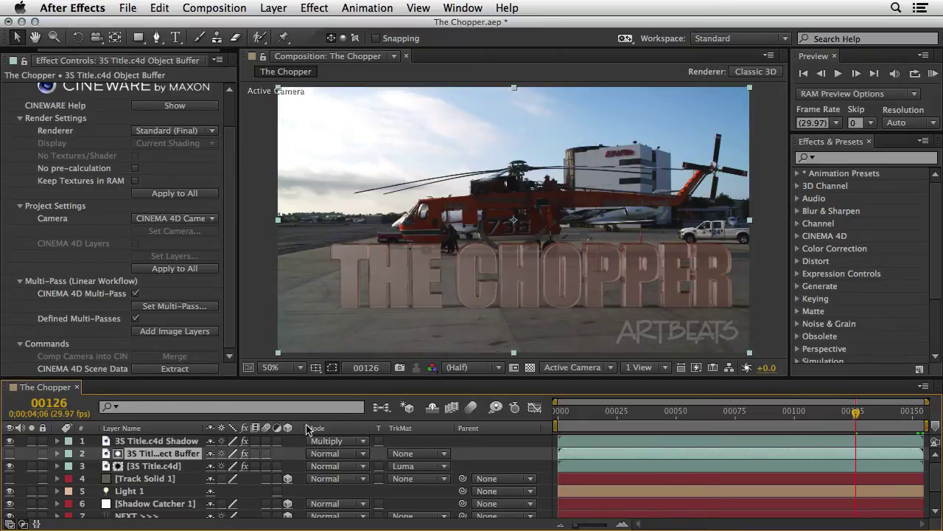
pyautogui.click(156, 467)
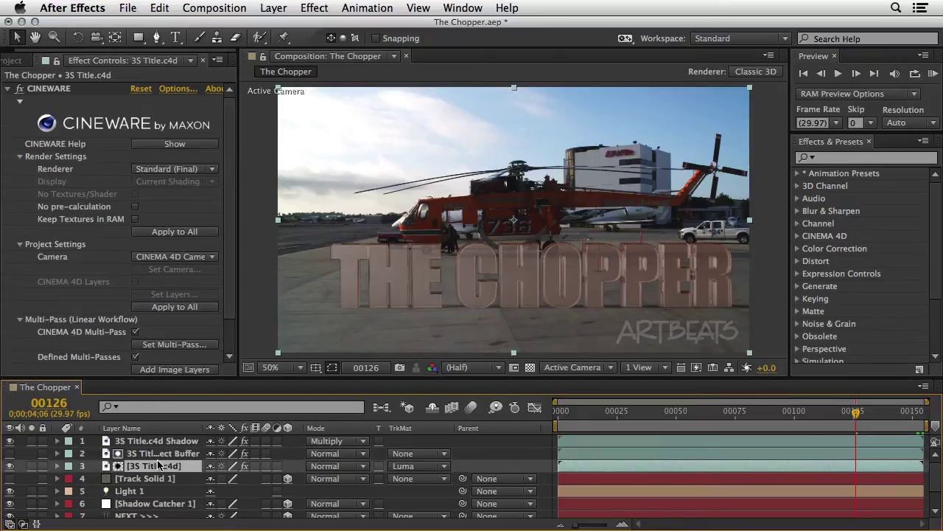
pyautogui.click(7, 89)
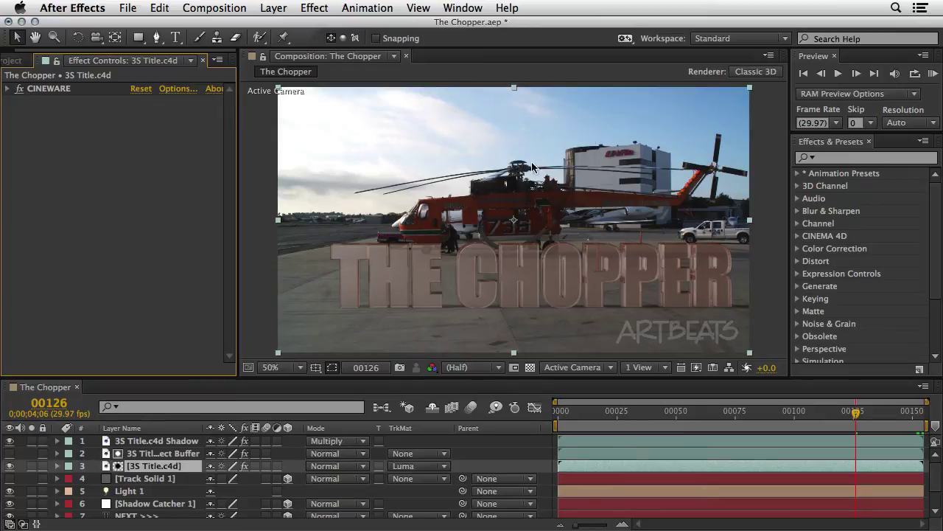
pyautogui.click(311, 8)
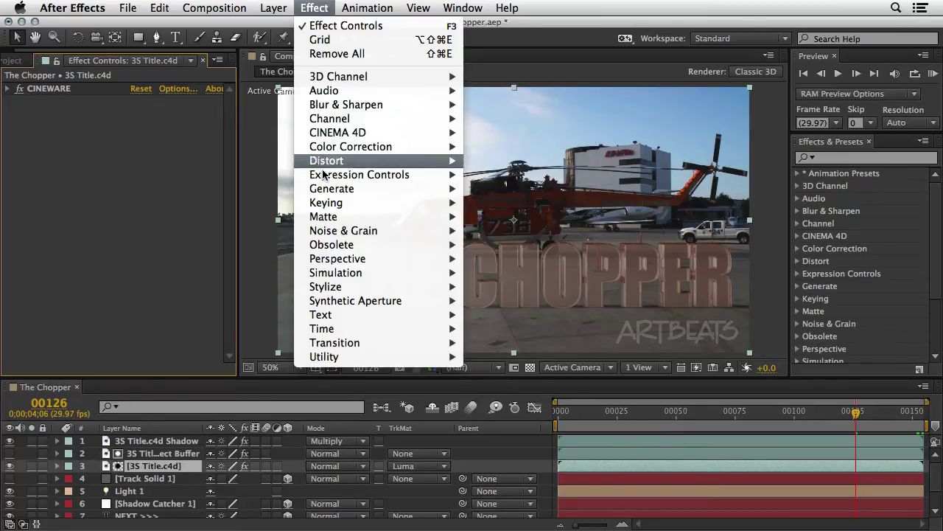
pyautogui.moveTo(427, 280)
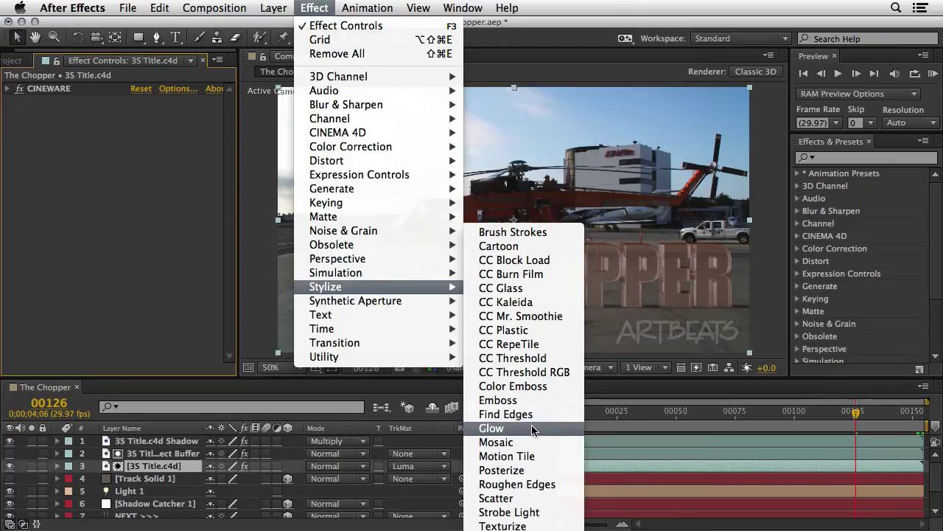
pyautogui.click(492, 428)
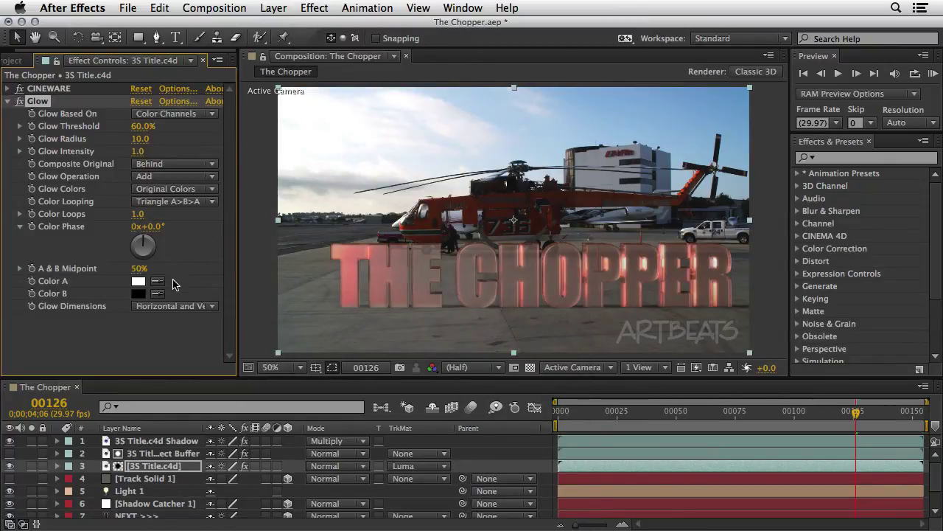
# Set Glow to A & B Colors with Color B sampled from the blue sky, threshold 48.6%, radius 59 and intensity 0.6, and save the project
pyautogui.click(184, 191)
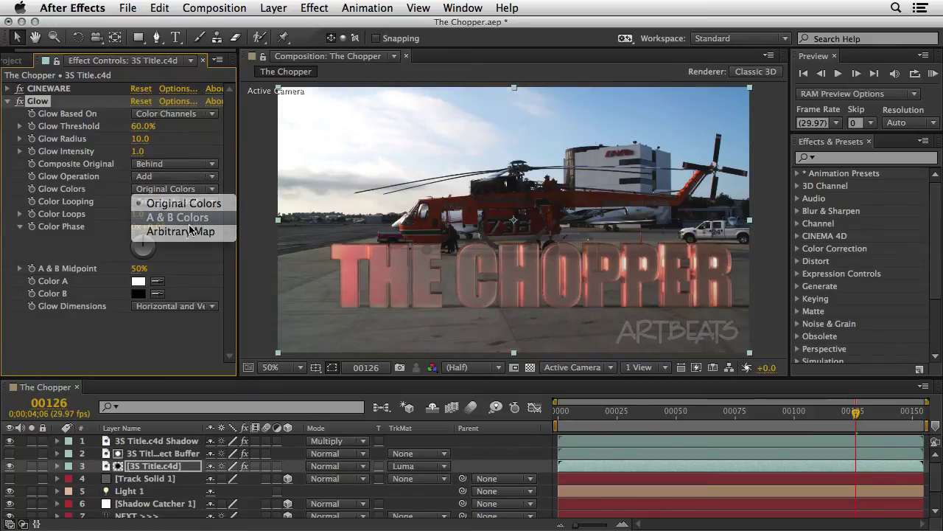
pyautogui.click(188, 223)
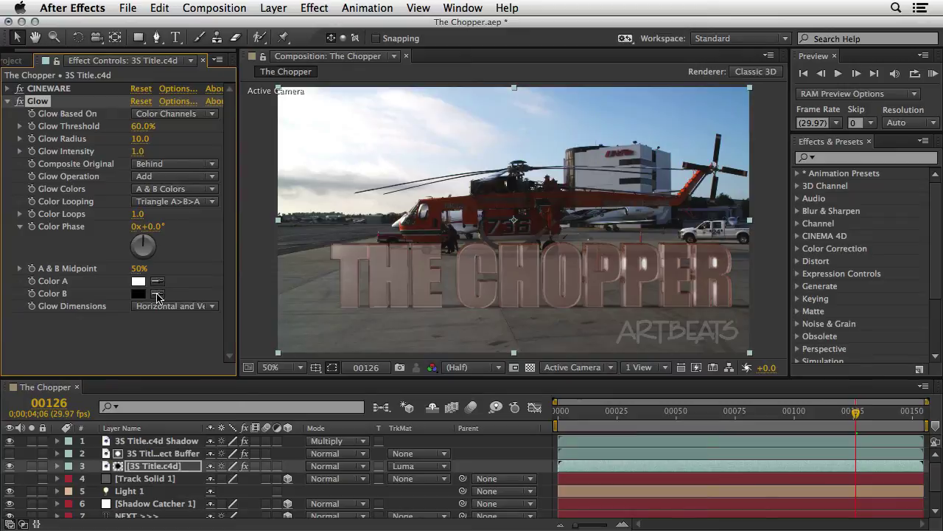
pyautogui.click(157, 293)
pyautogui.click(704, 104)
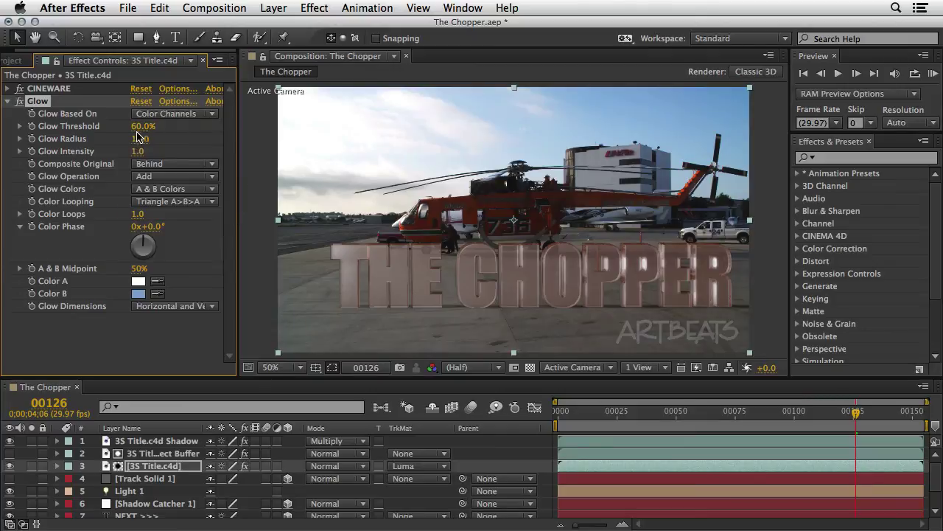
pyautogui.moveTo(142, 126); pyautogui.dragTo(130, 149)
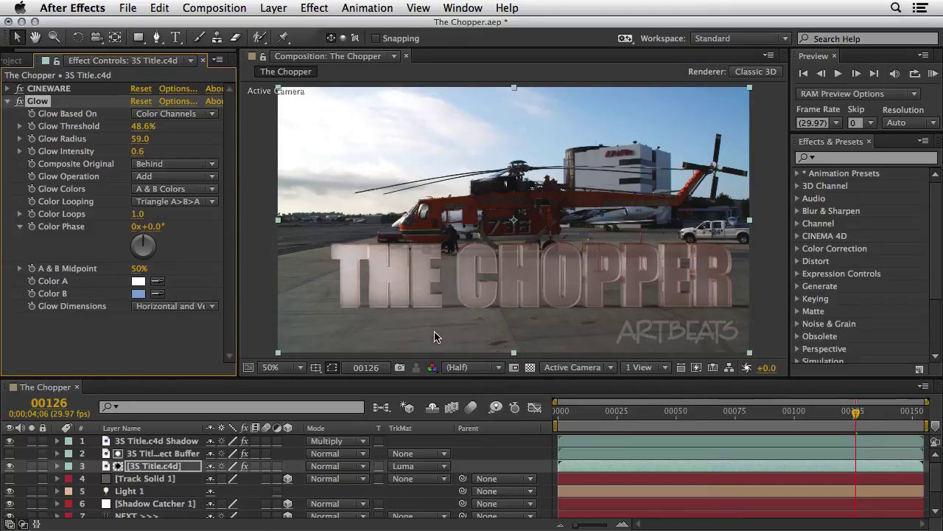
pyautogui.press('super+s')
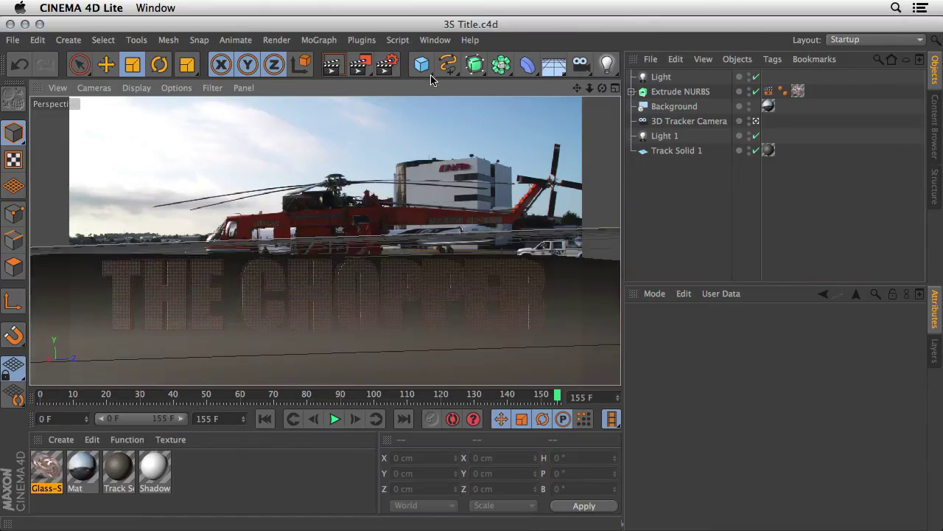
# Switch to CINEMA 4D Lite, set the render settings' anti-aliasing to Best and render the view
pyautogui.click(388, 65)
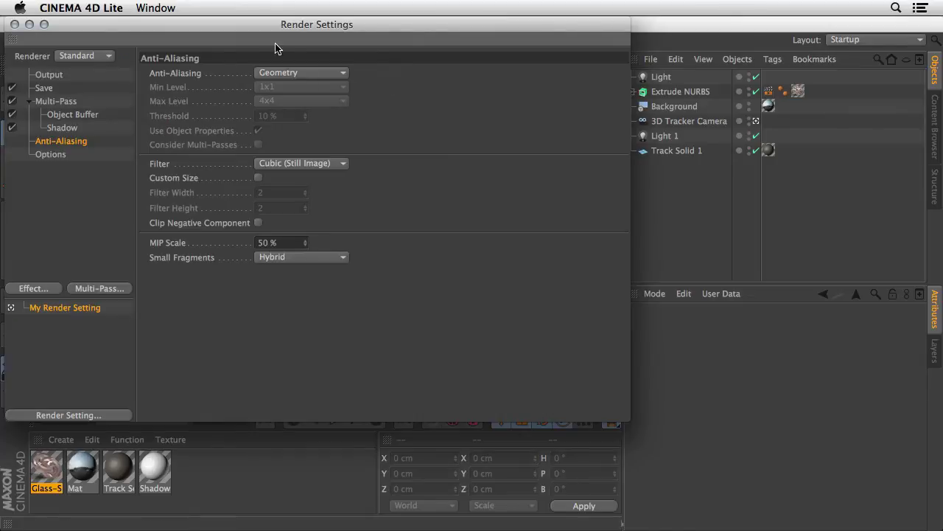
pyautogui.click(337, 74)
pyautogui.click(326, 110)
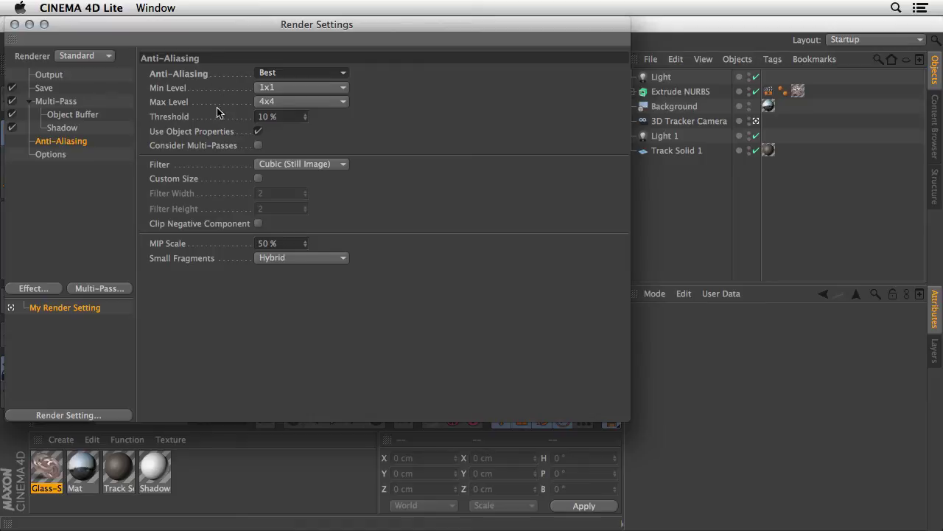
pyautogui.click(14, 25)
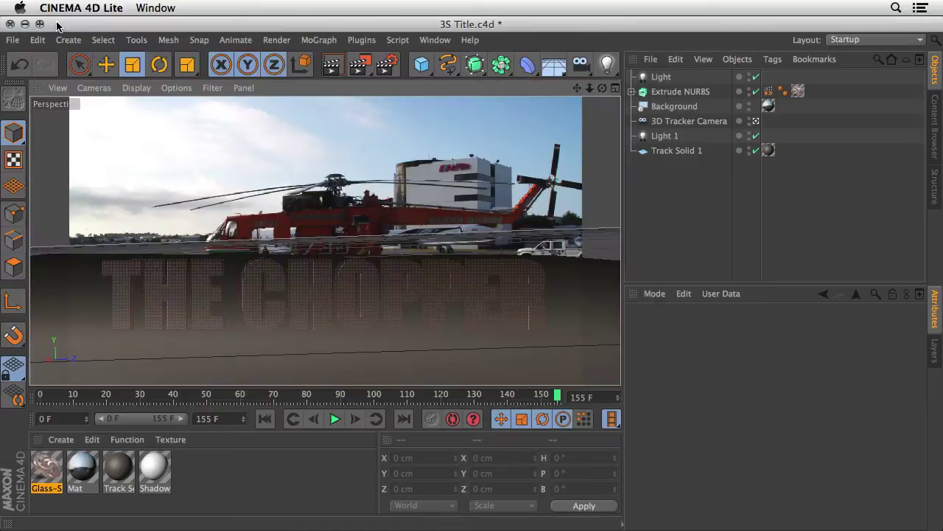
pyautogui.hotkey('ctrl', 'r')
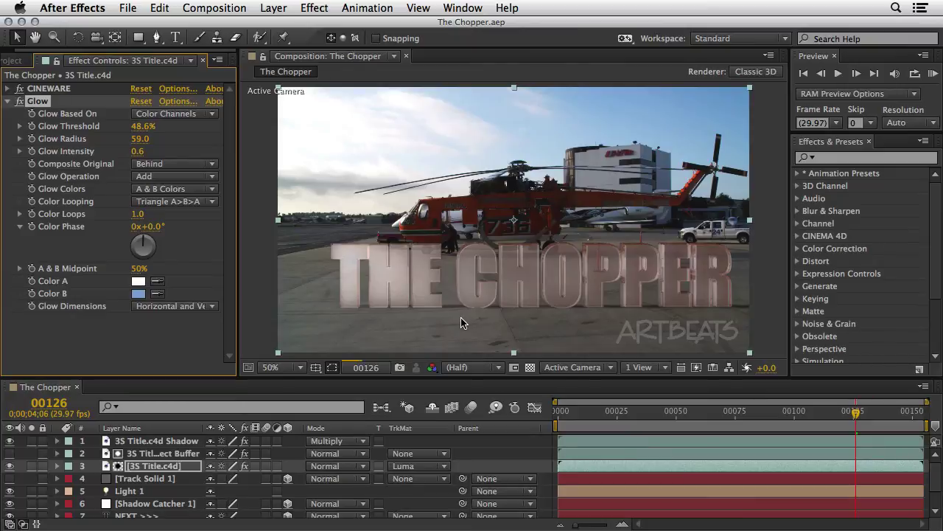
# Switch to After Effects and play a RAM preview of the composition maximized and fitted at full resolution
pyautogui.press('`')
pyautogui.press('KP_0')
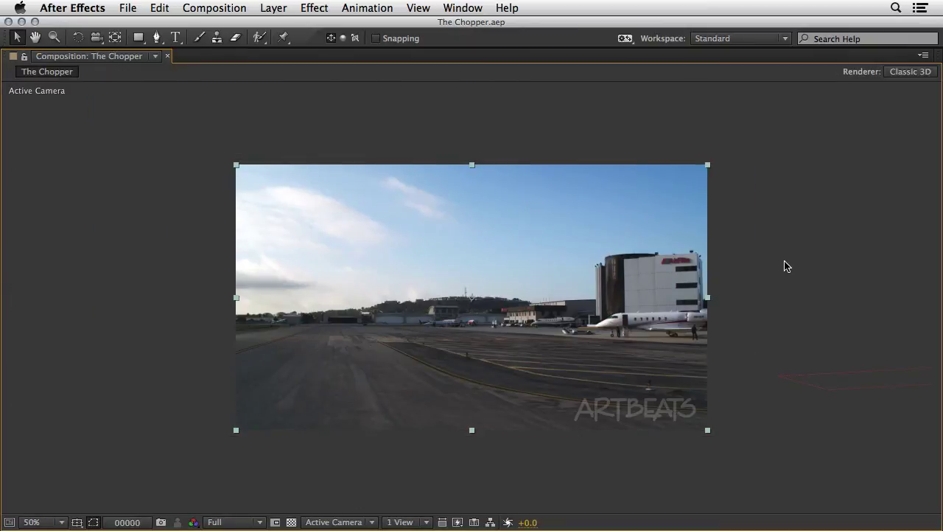
pyautogui.hotkey('alt', '/')
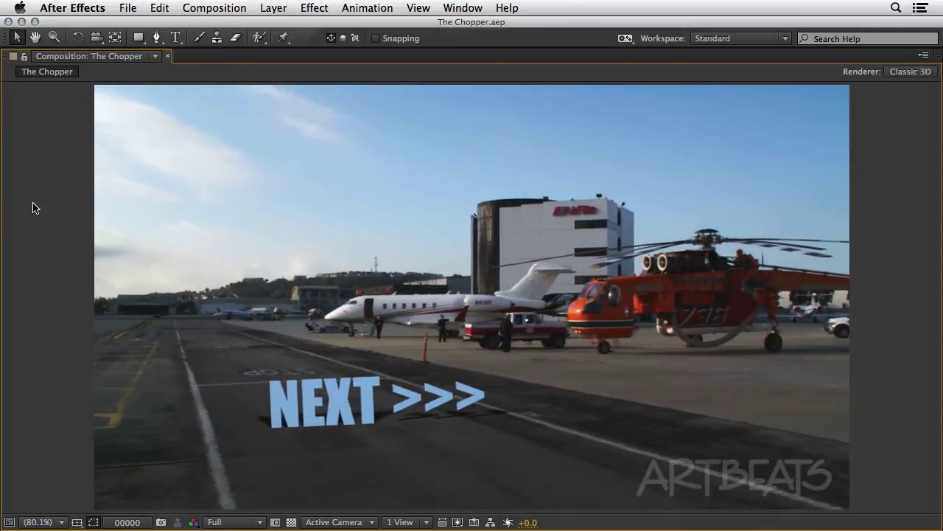
pyautogui.press('space')
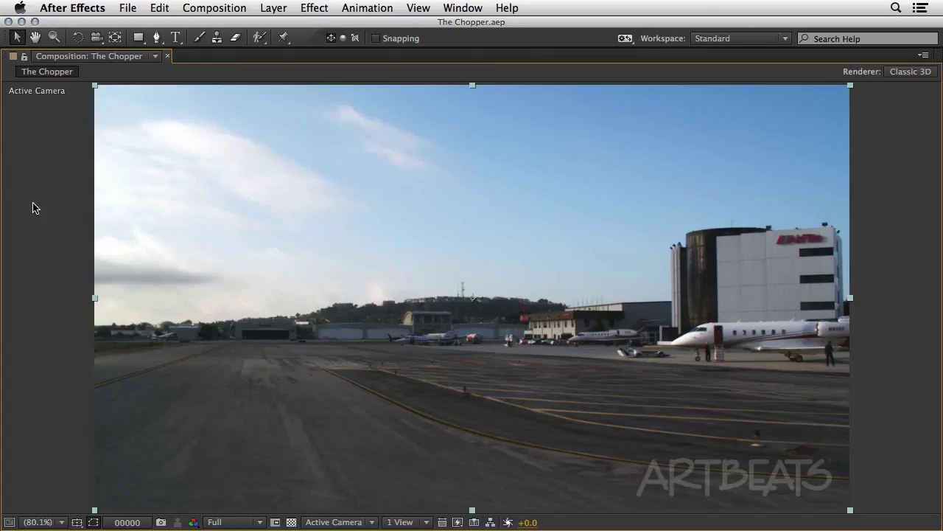
pyautogui.press('`')
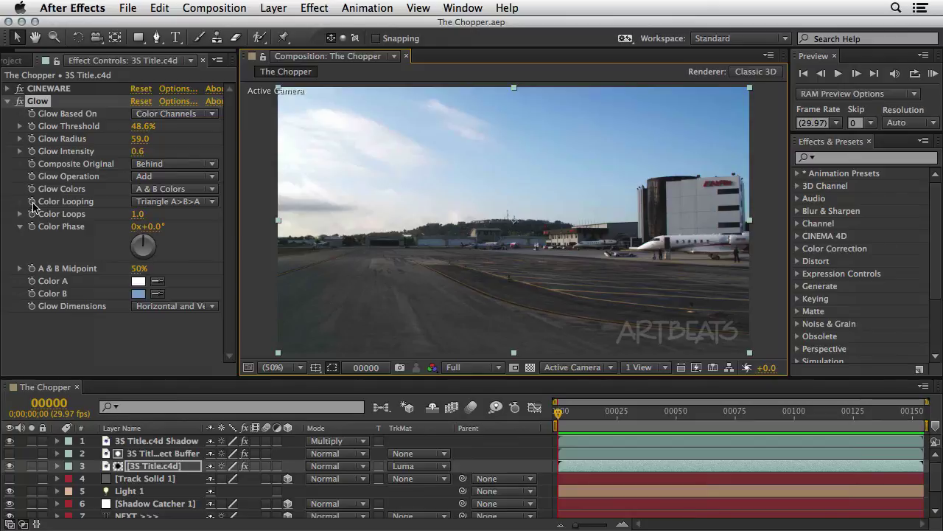
# Add a new adjustment layer at the top of The Chopper composition
pyautogui.click(274, 8)
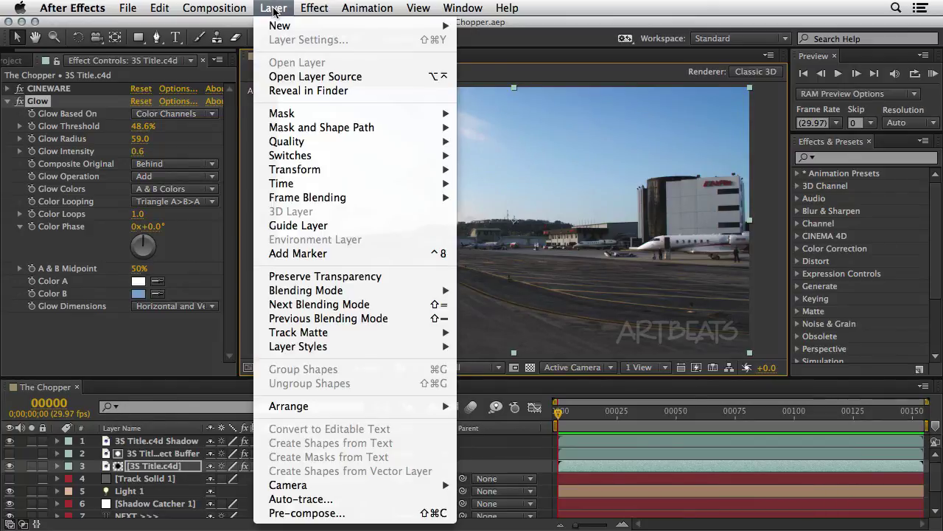
pyautogui.moveTo(286, 27)
pyautogui.click(489, 109)
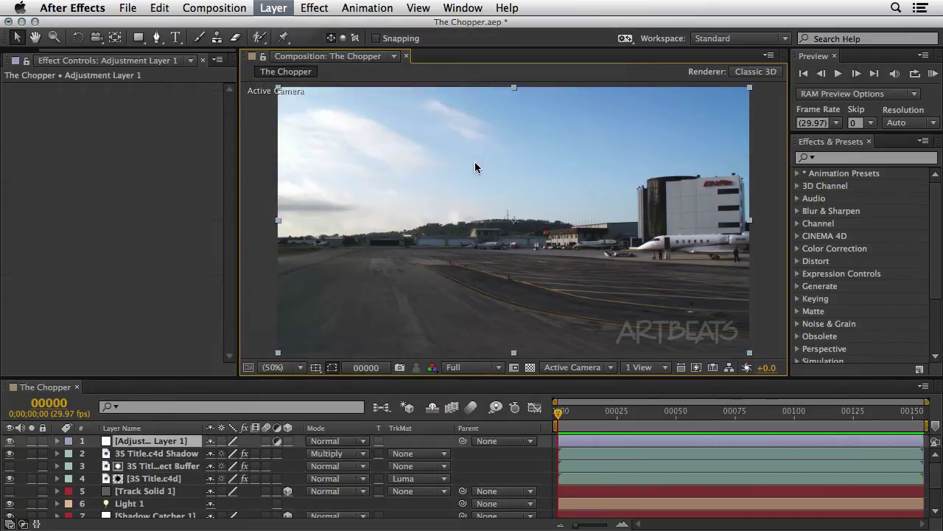
# Find Pixel Motion Blur by searching for "pixel", apply it to the adjustment layer and check the result at frame 13
pyautogui.click(833, 158)
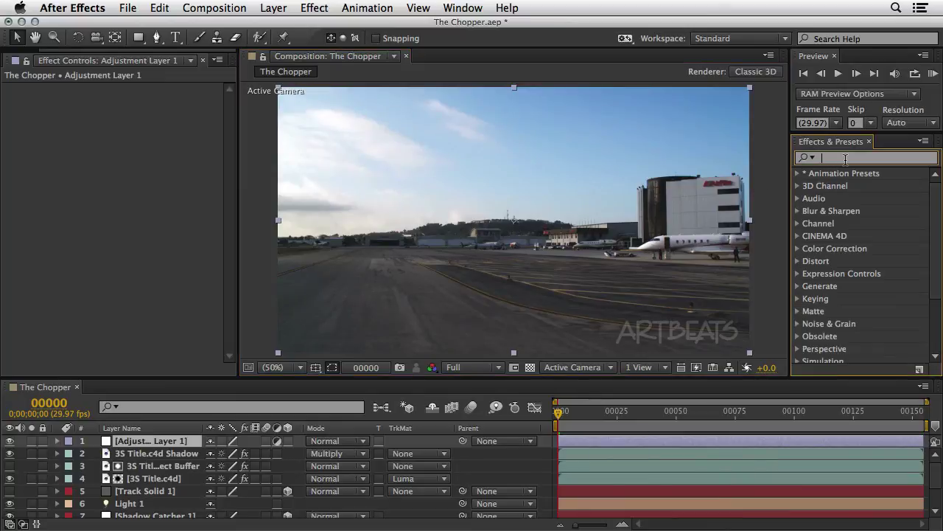
pyautogui.write('pixel')
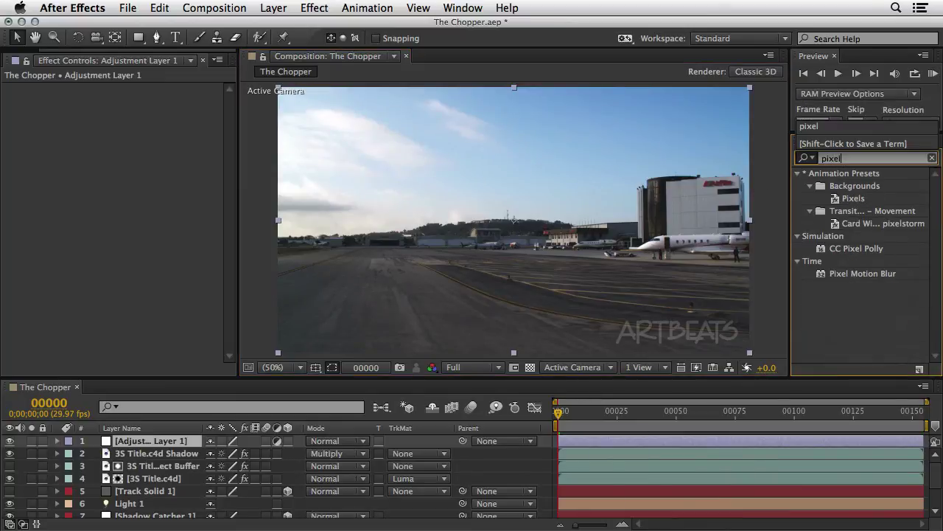
pyautogui.click(840, 292)
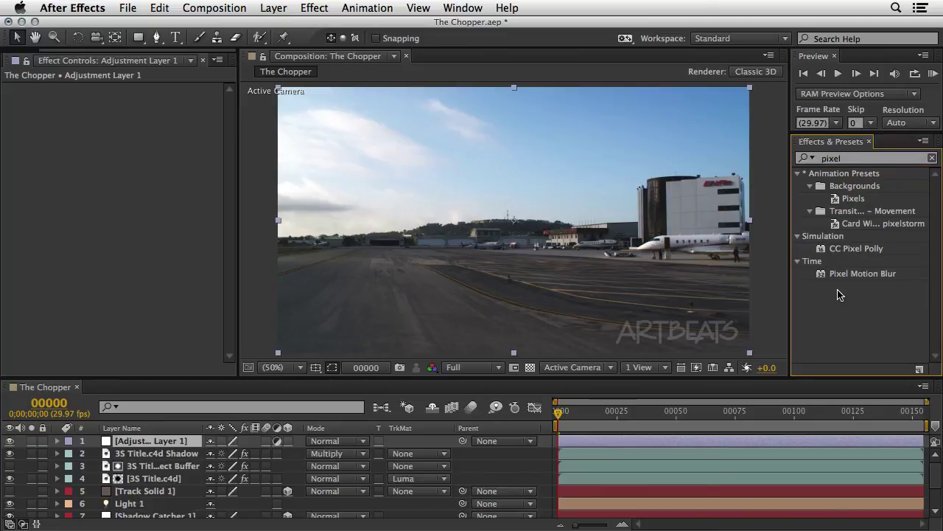
pyautogui.doubleClick(849, 275)
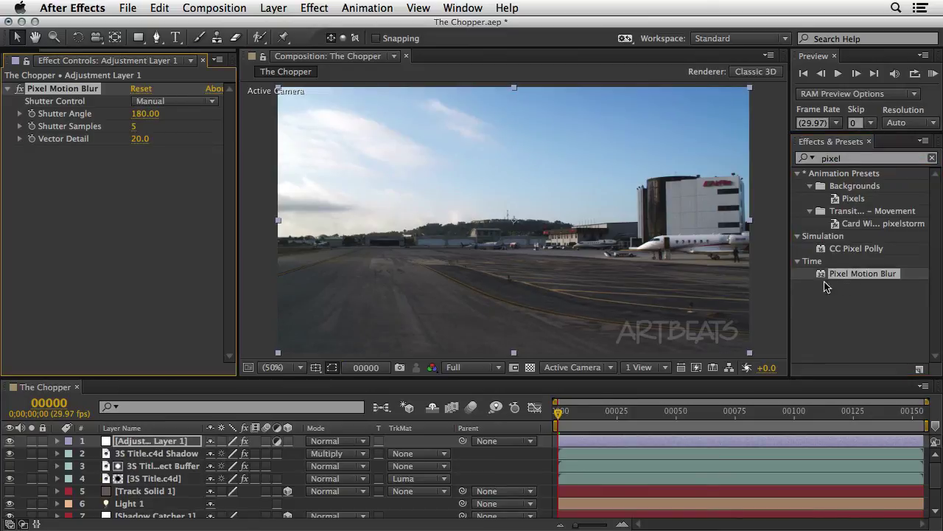
pyautogui.click(589, 415)
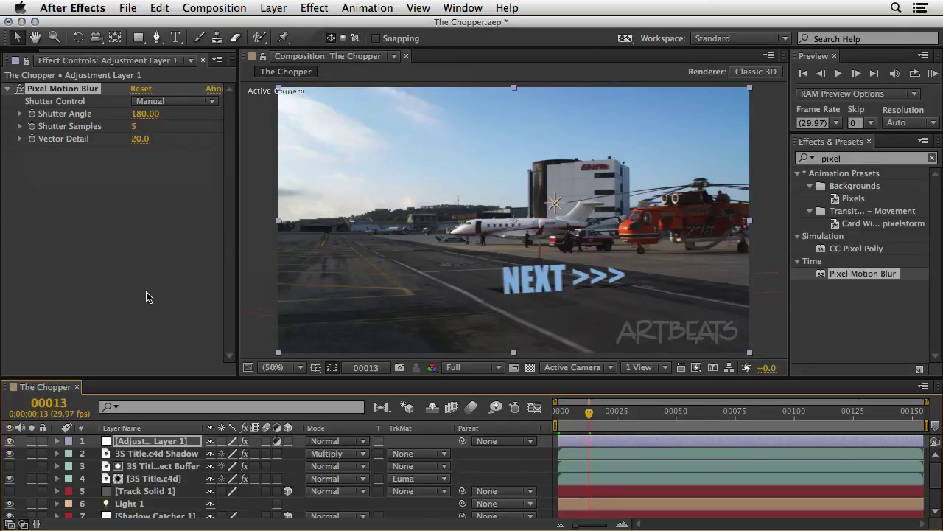
# Review the Memory & Multiprocessing preferences for rendering multiple frames simultaneously, including the option limiting it to the render queue
pyautogui.click(84, 9)
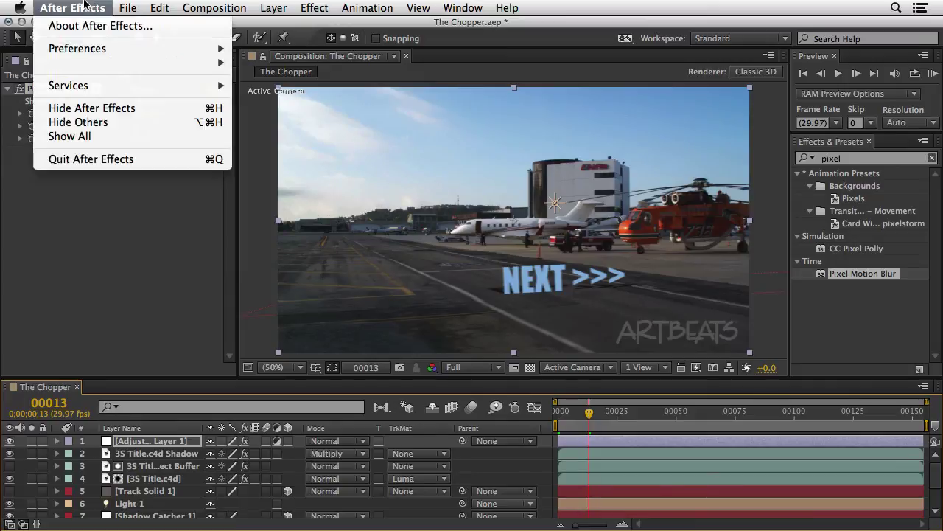
pyautogui.moveTo(87, 50)
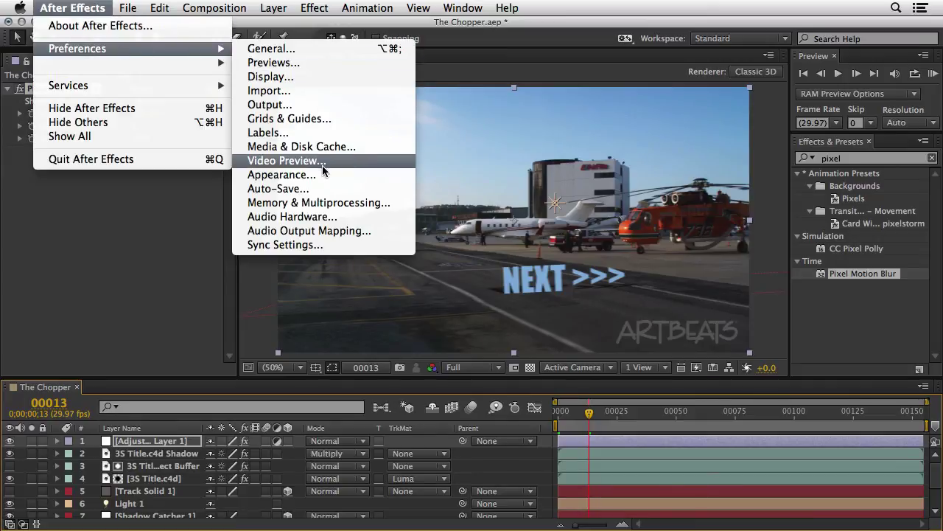
pyautogui.click(322, 203)
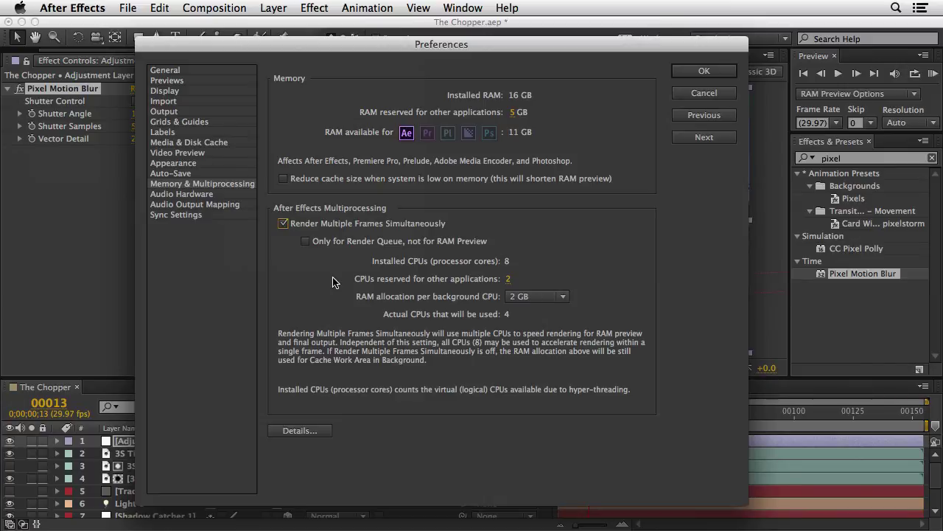
pyautogui.click(305, 241)
pyautogui.click(319, 243)
pyautogui.click(705, 72)
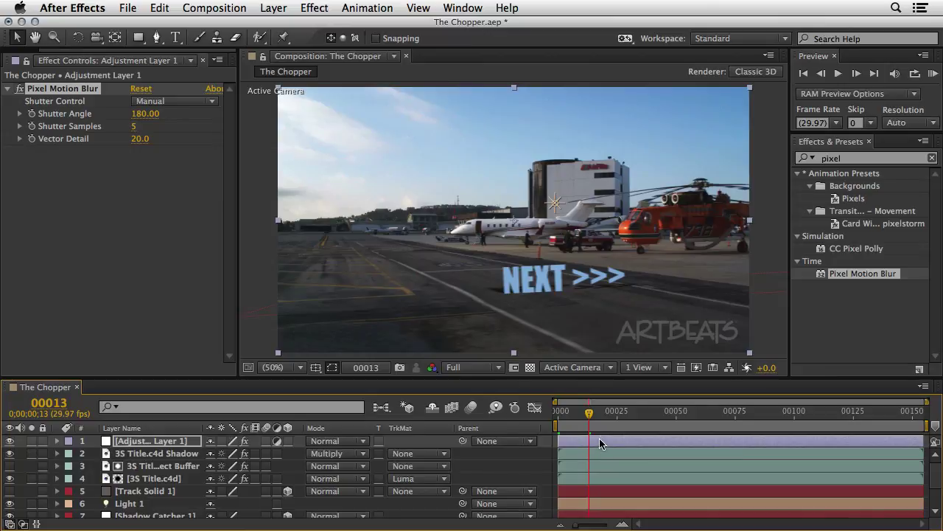
# Maximize the composition view, deselect the adjustment layer and preview the motion-blurred shot from frame 0
pyautogui.press('`')
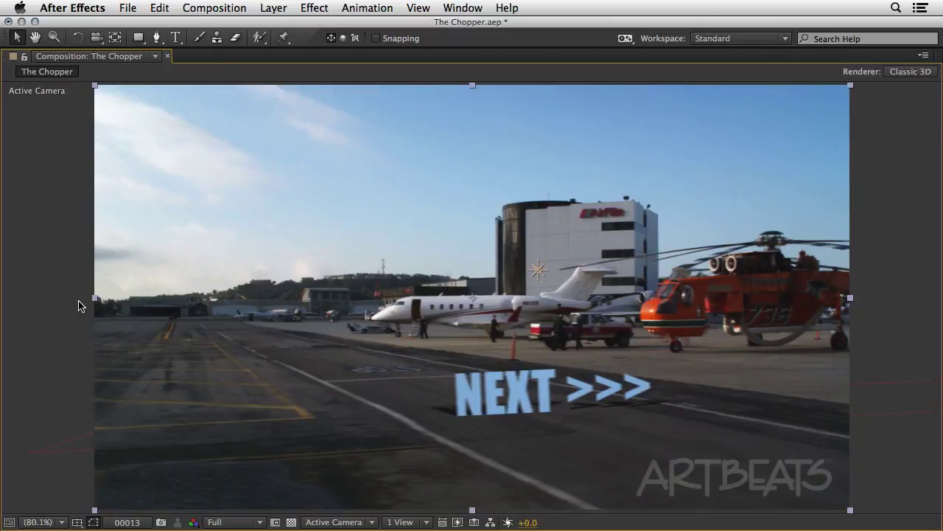
pyautogui.press('Home')
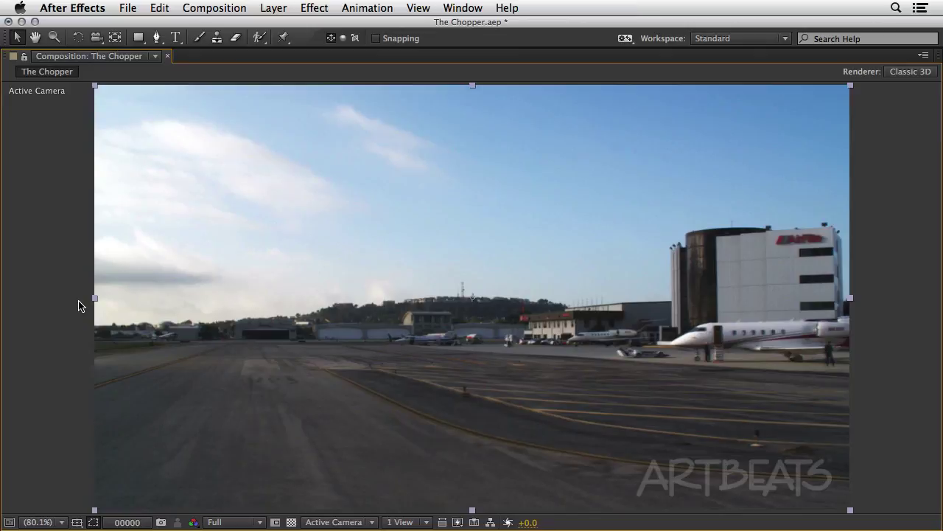
pyautogui.click(81, 306)
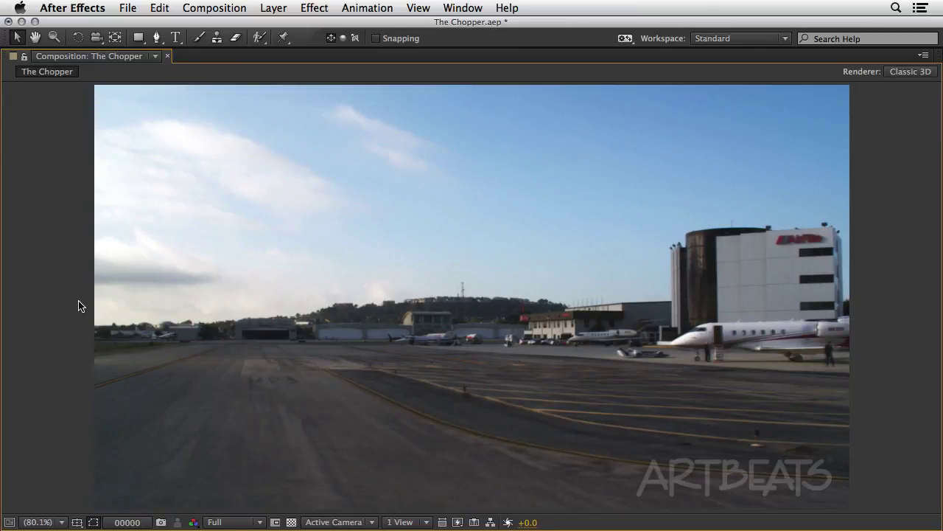
pyautogui.press('space')
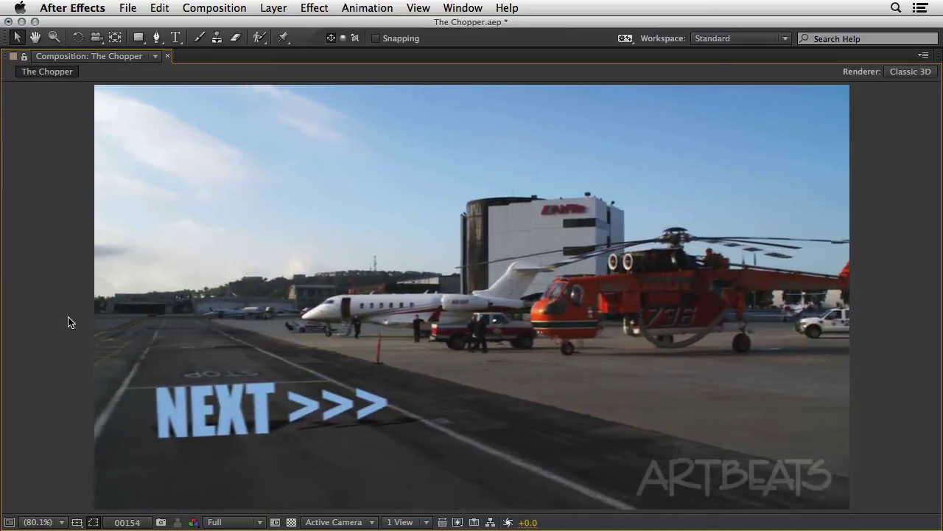